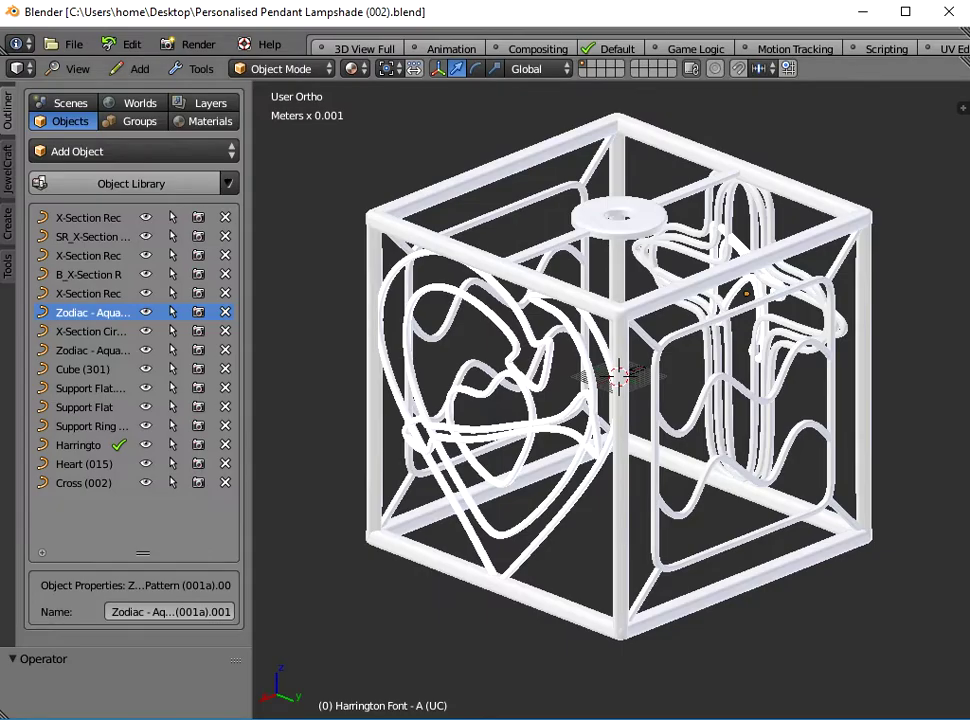
- Move the heart pattern out of the cube frame along the X axis by about 9.81 cm
scroll(611, 400, down, 2)
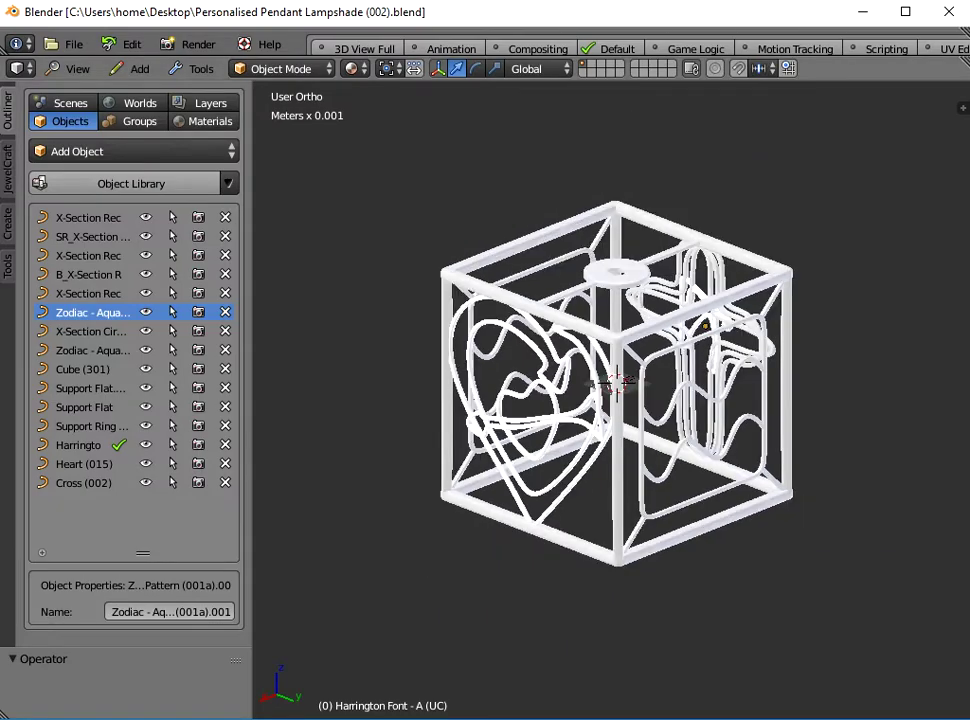
middle_drag(611, 400, 530, 530)
middle_drag(578, 470, 605, 385)
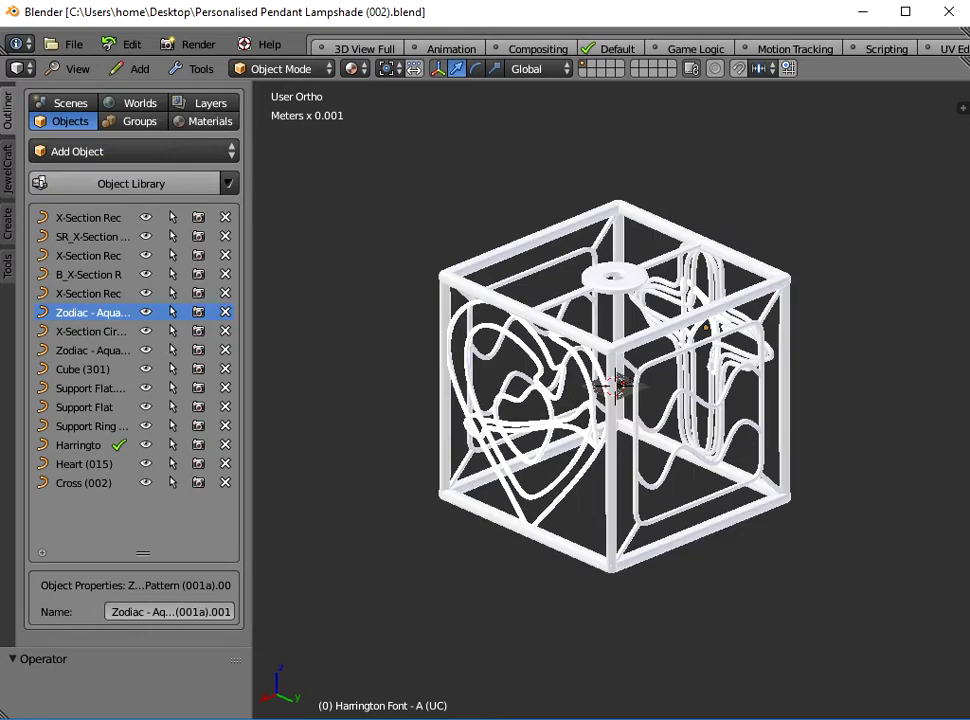
right_click(520, 430)
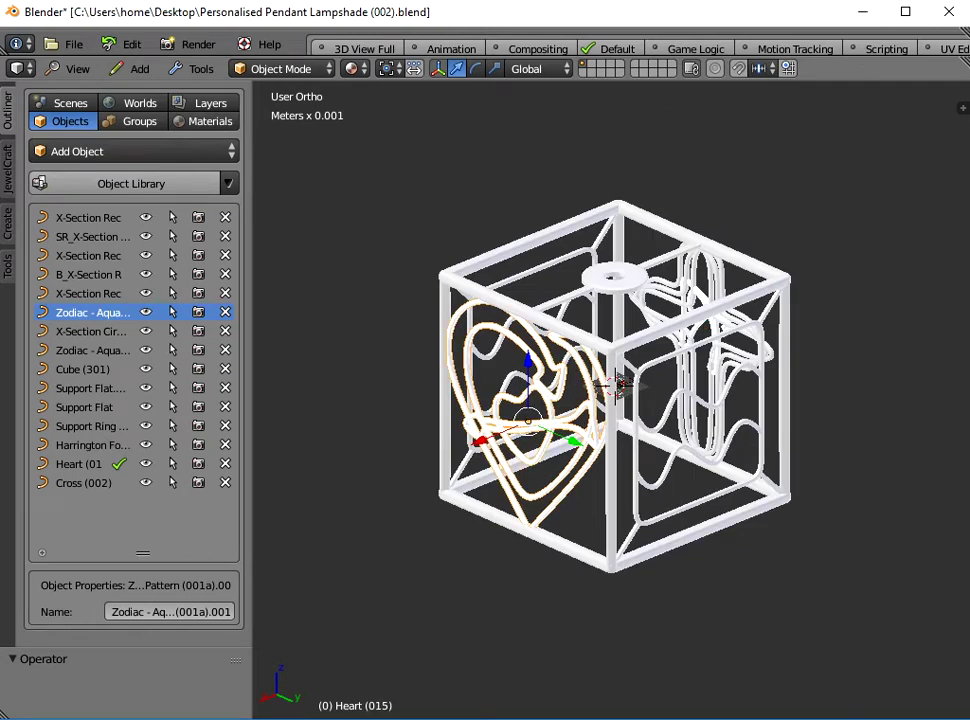
drag(481, 441, 310, 513)
- Move the framed Aquarius panel out of the cube along the Y axis, and select the heart pattern again
right_click(640, 455)
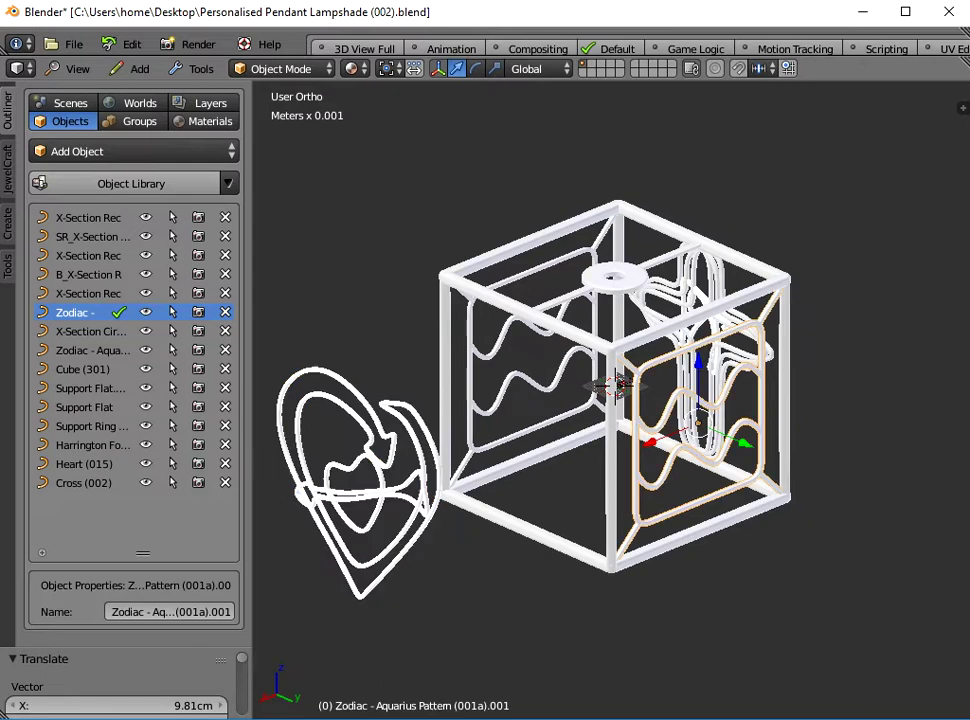
drag(744, 442, 873, 500)
scroll(873, 500, down, 2)
mouse_move(640, 540)
middle_down()
mouse_move(702, 521)
mouse_move(622, 548)
middle_up()
right_click(415, 460)
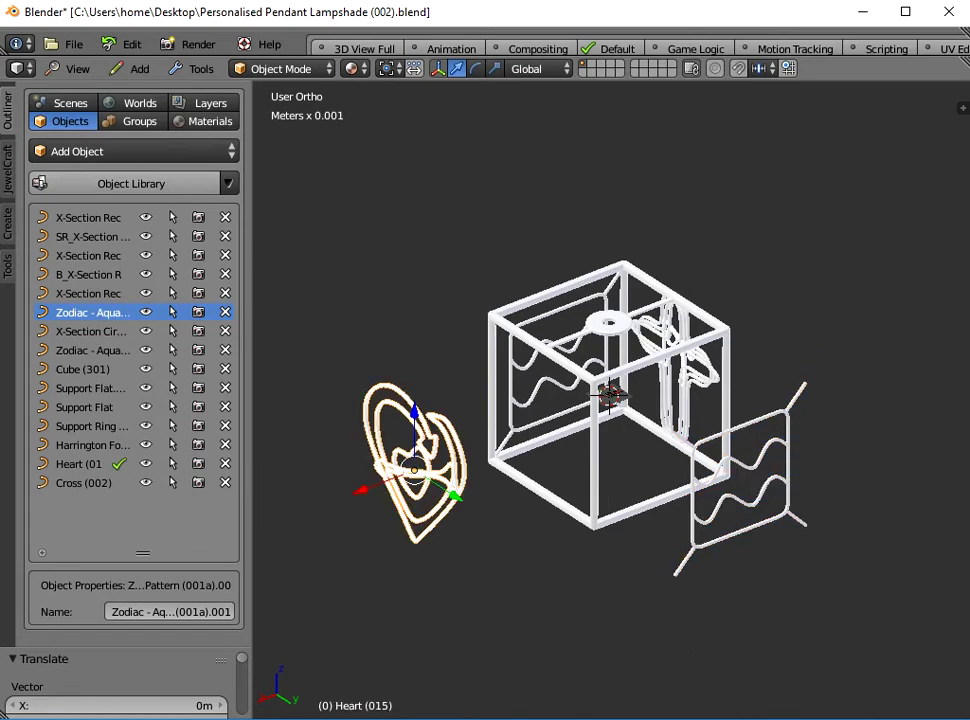
- Browse the zodiac designs in the Patterns - Astrological category of the object library
click(90, 151)
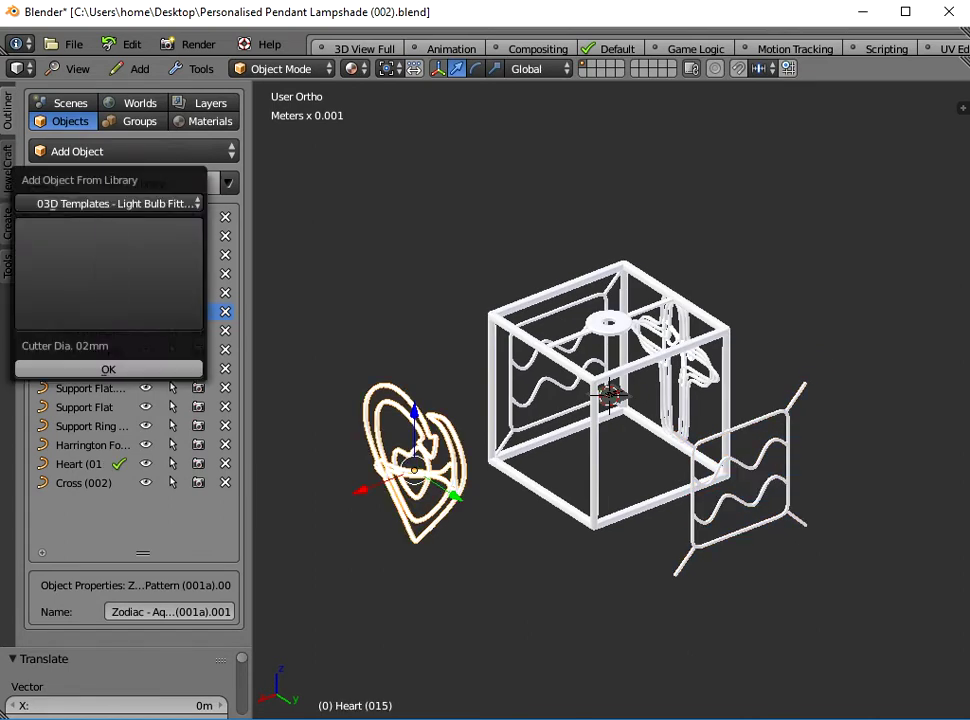
click(112, 203)
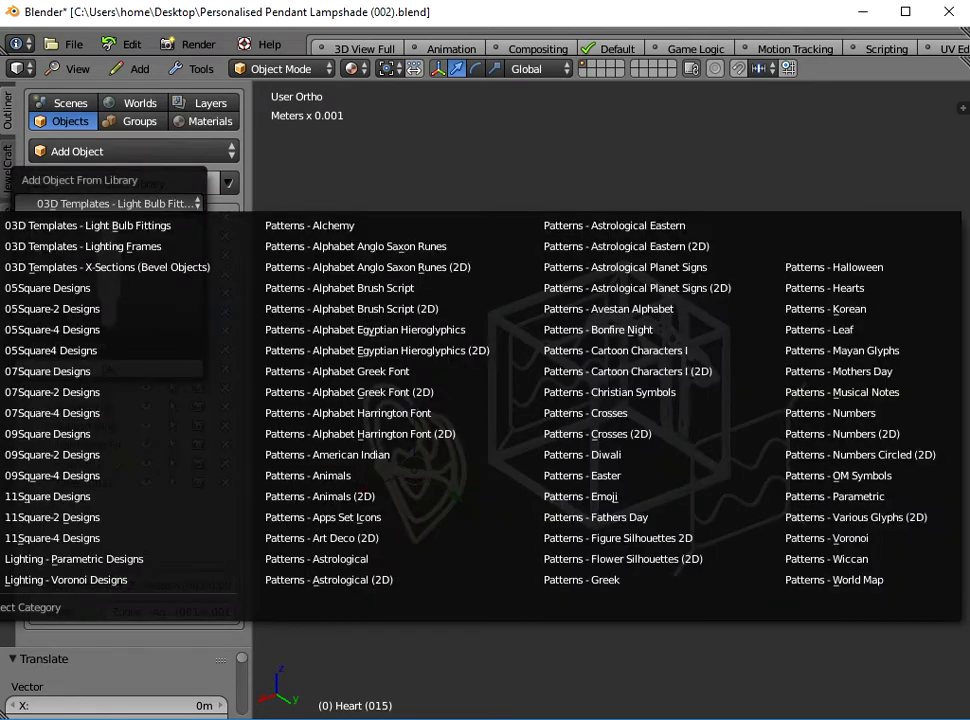
click(316, 559)
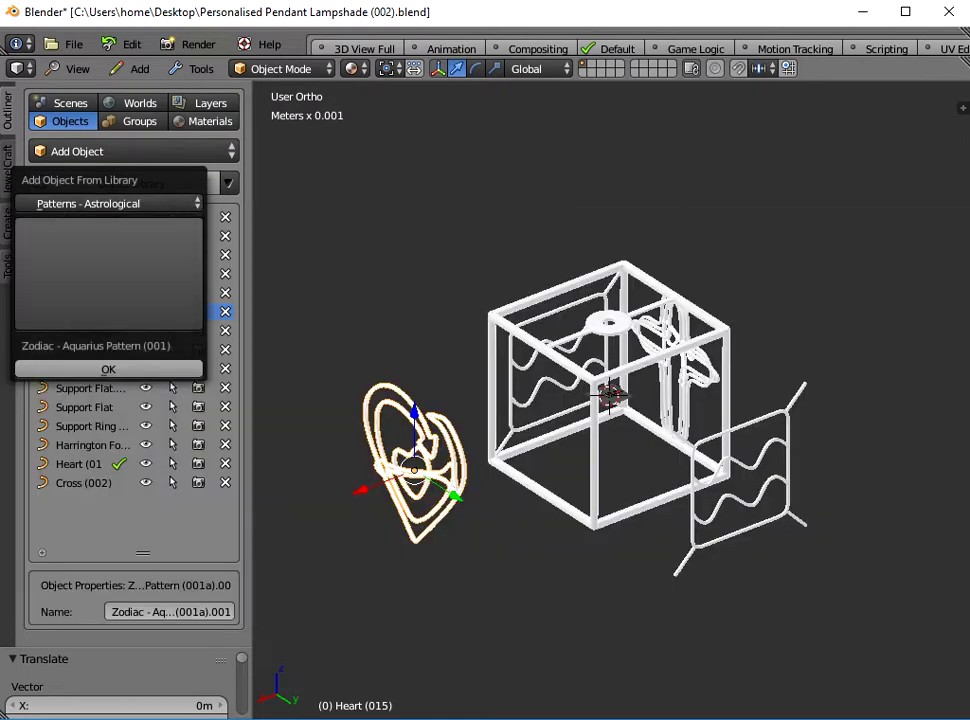
click(110, 270)
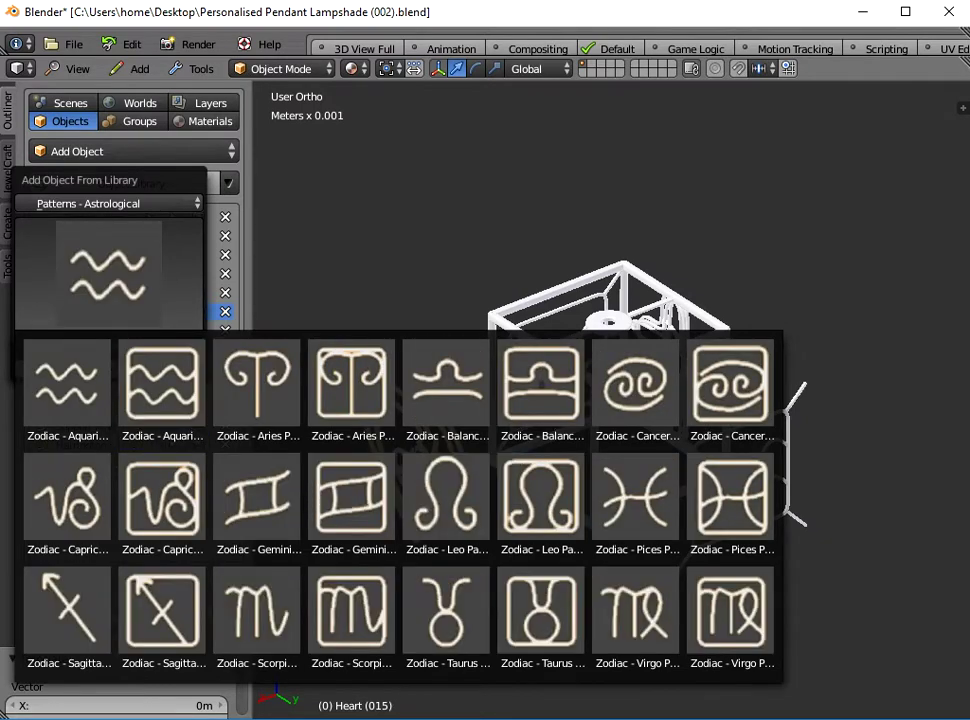
click(67, 384)
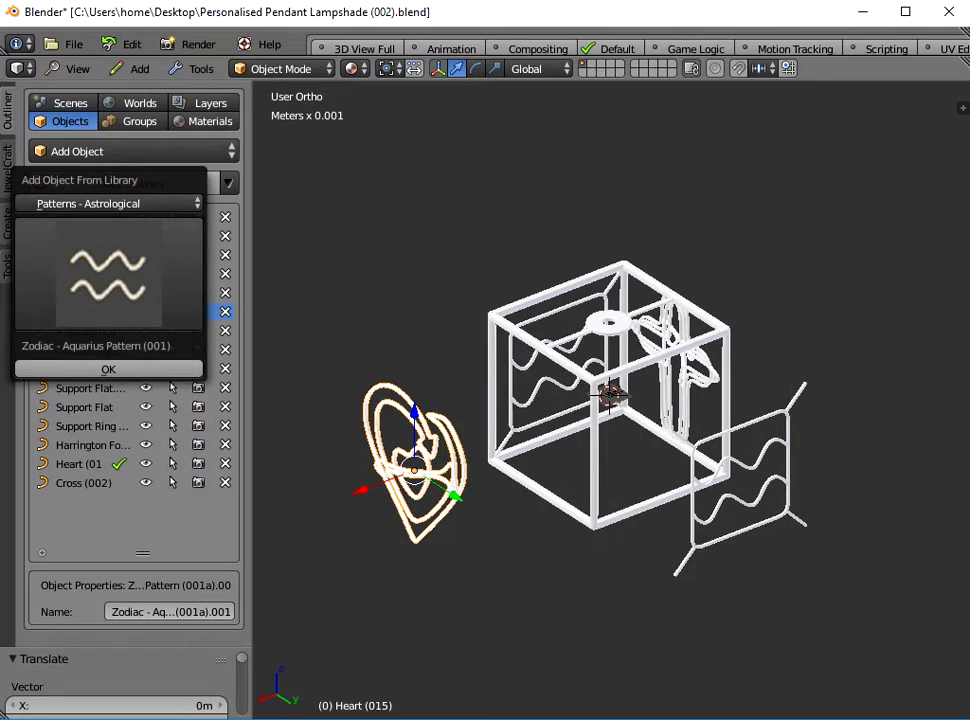
- Browse the heart designs in the library's Patterns - Hearts category and look at Heart (015)
click(108, 203)
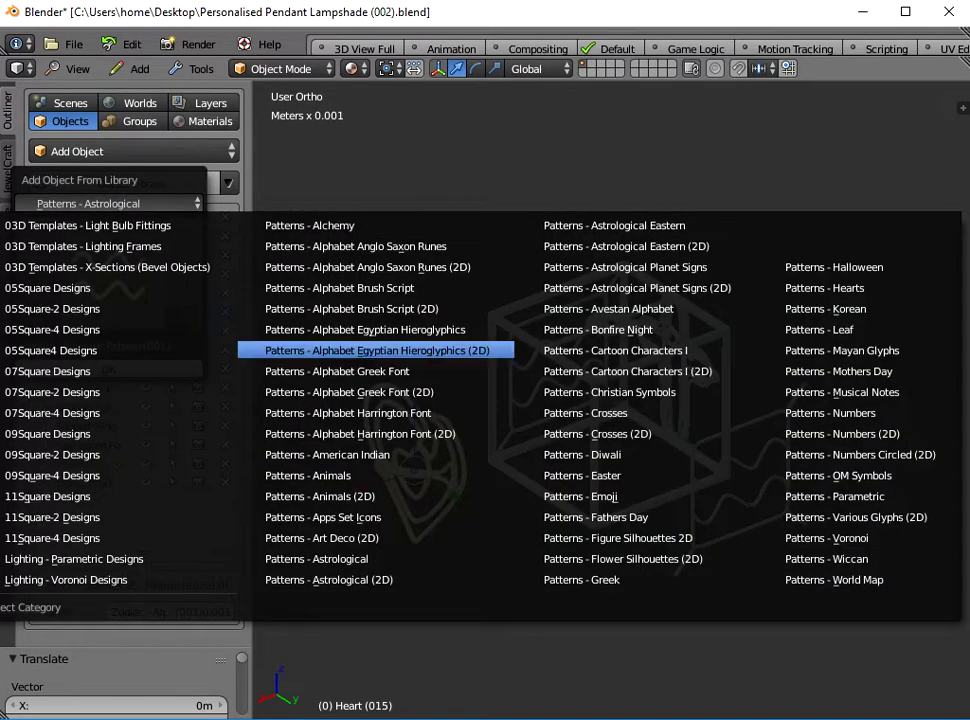
click(826, 288)
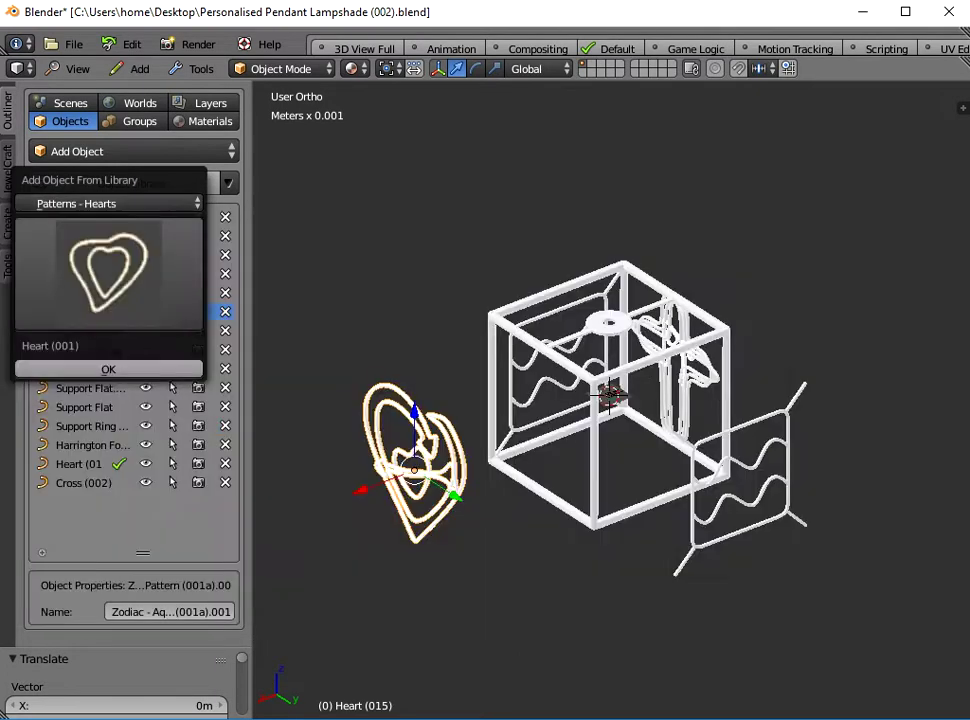
click(108, 270)
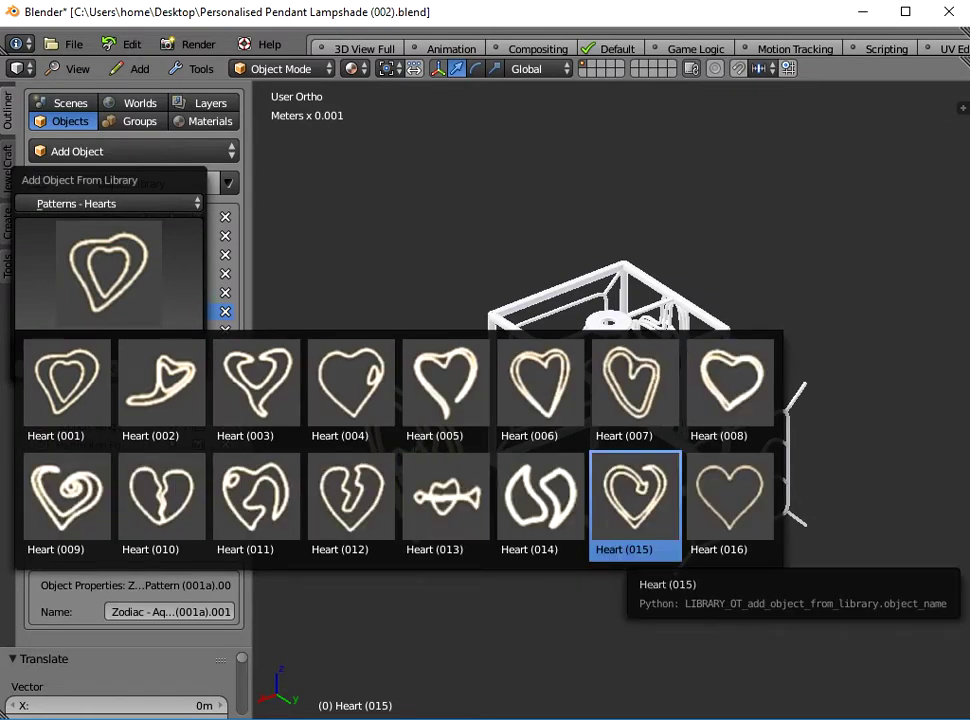
click(635, 505)
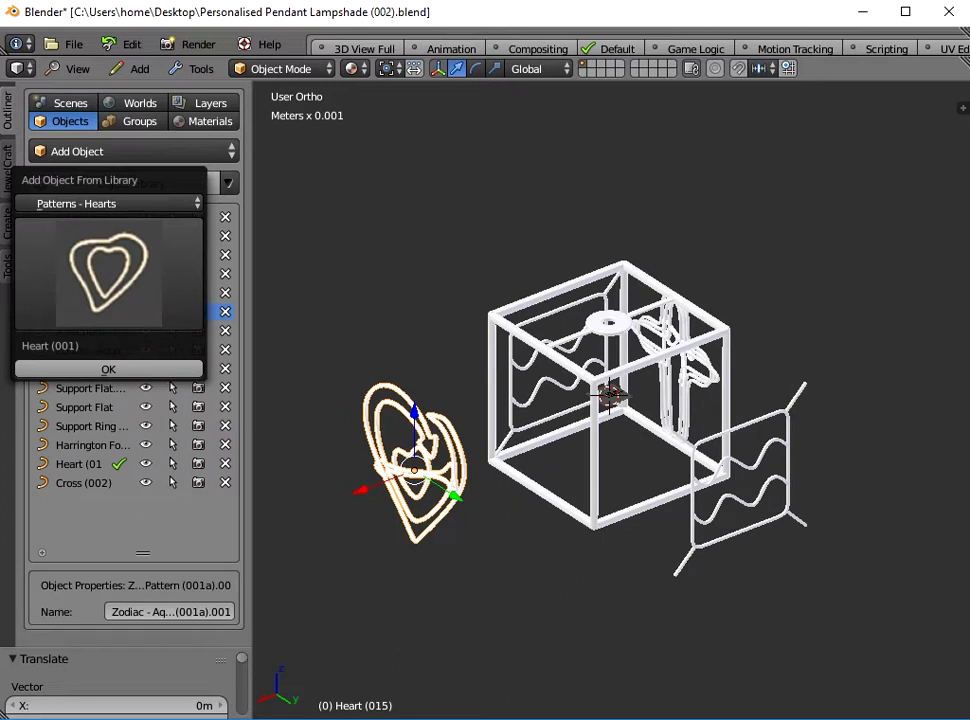
- Browse the frames and support rings in the library's 03D Templates - Lighting Frames category without adding any
click(128, 184)
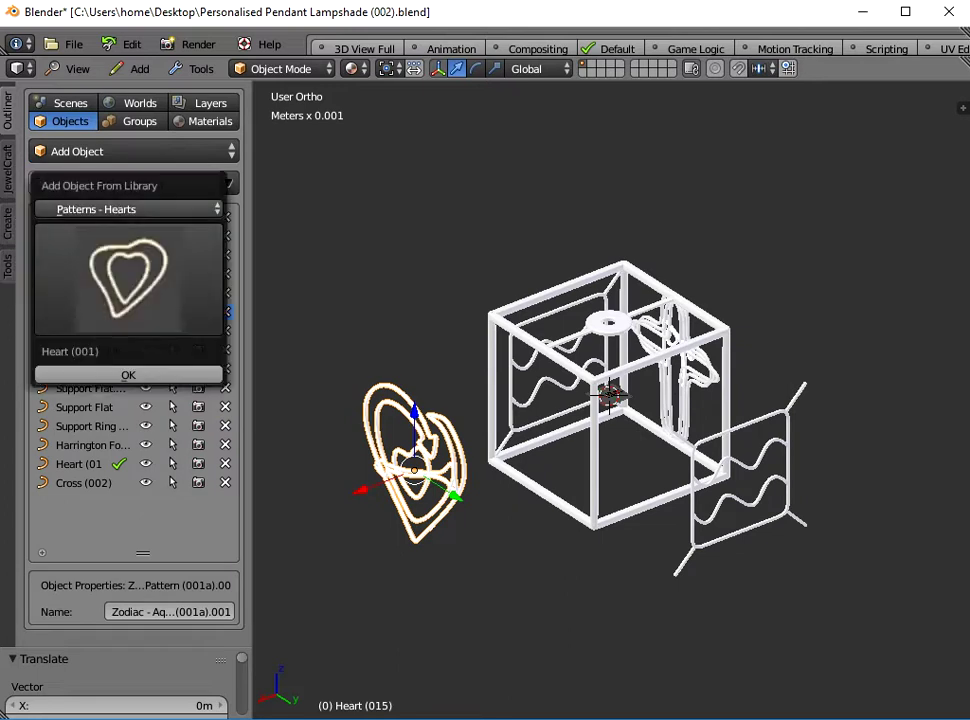
click(128, 209)
click(130, 186)
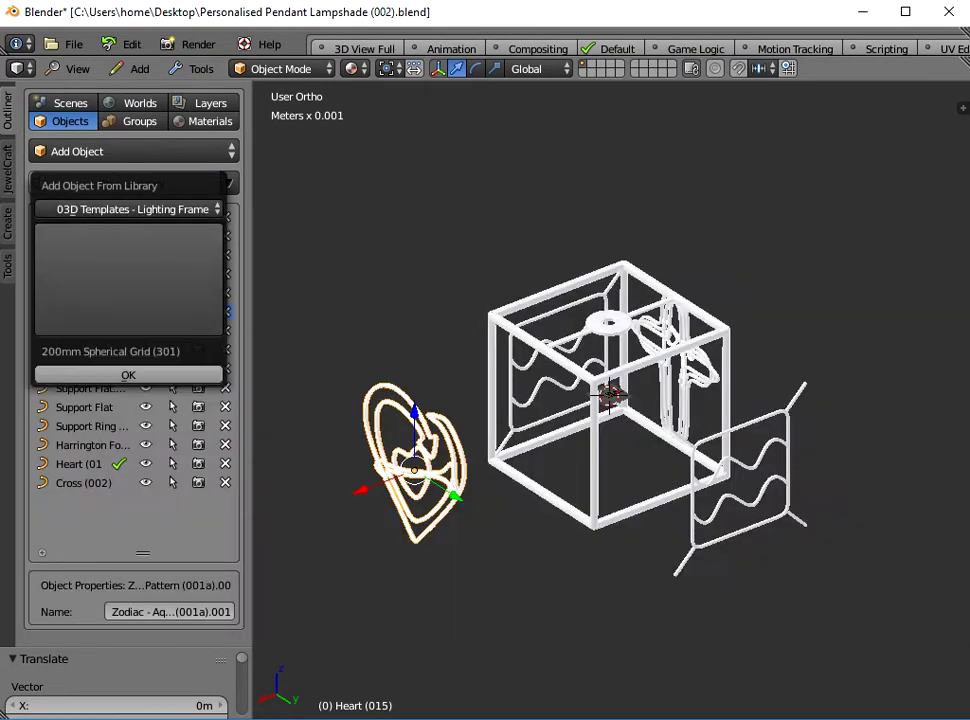
click(128, 280)
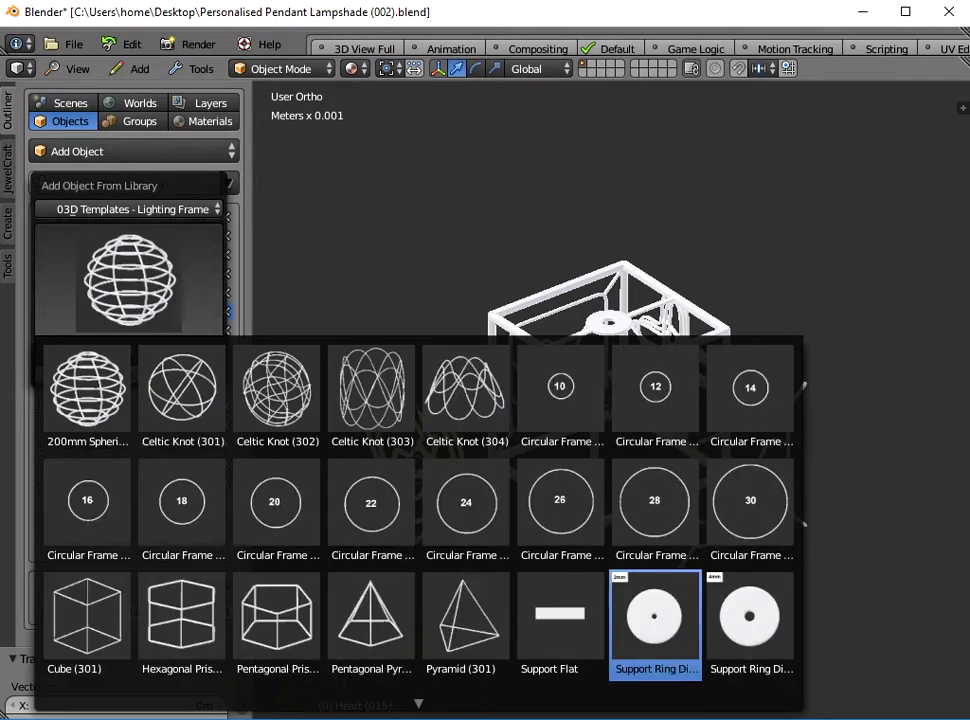
key(Escape)
key(Escape)
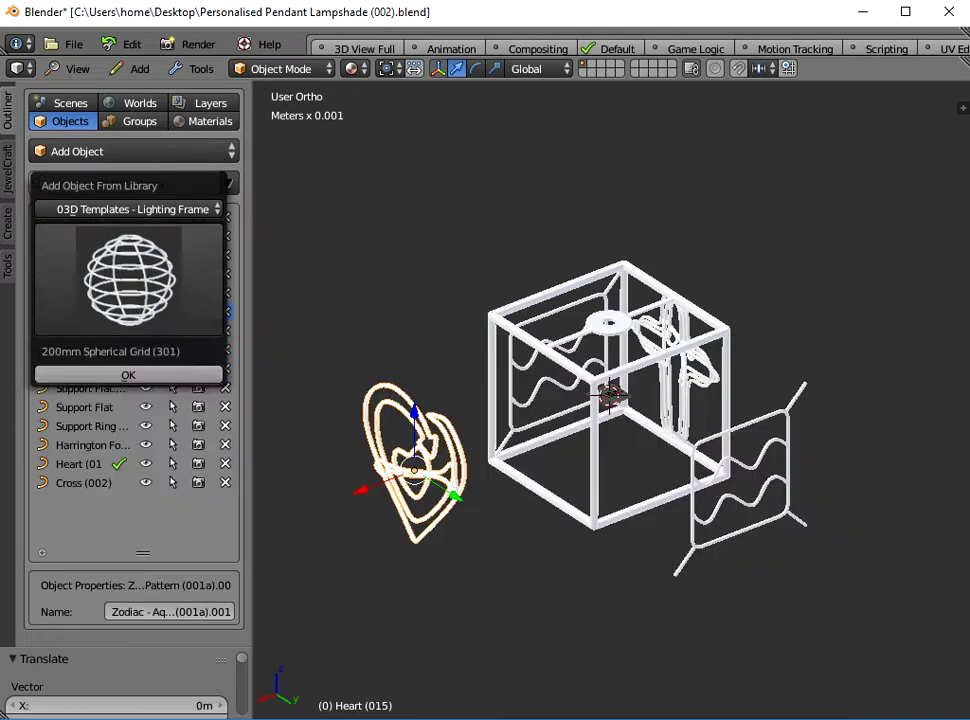
- Start a new scene by reloading the start-up file
middle_drag(560, 400, 740, 410)
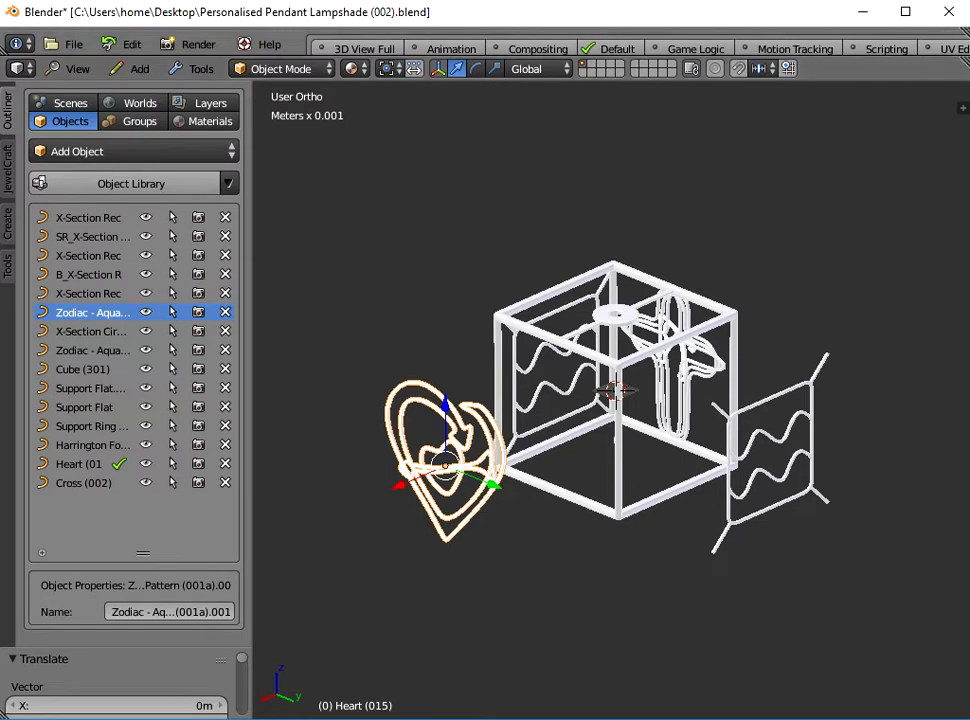
click(73, 44)
click(90, 67)
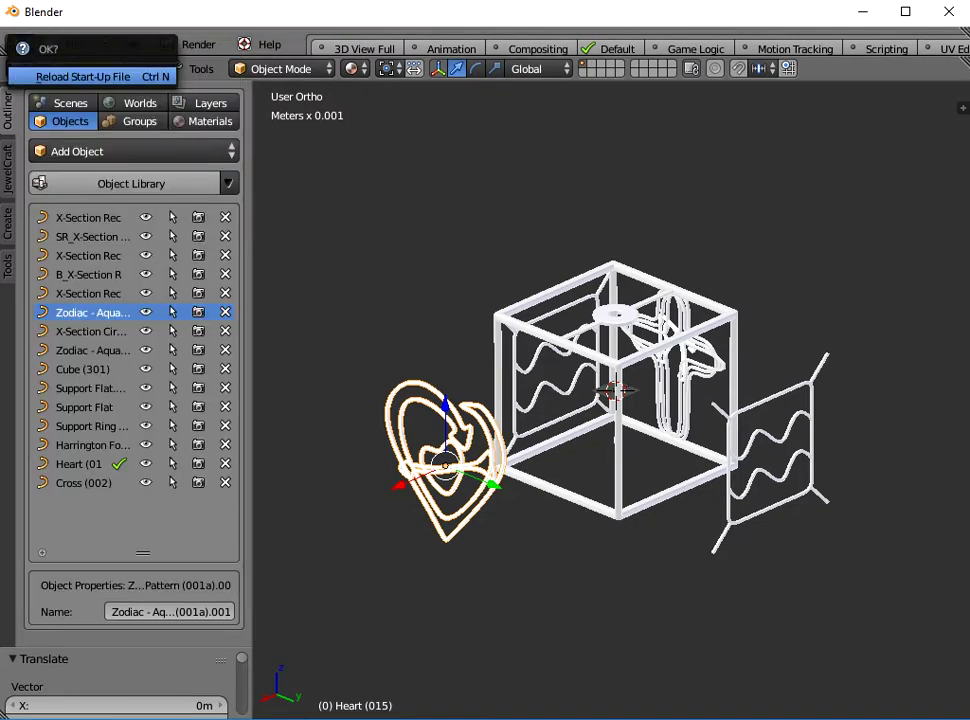
click(87, 74)
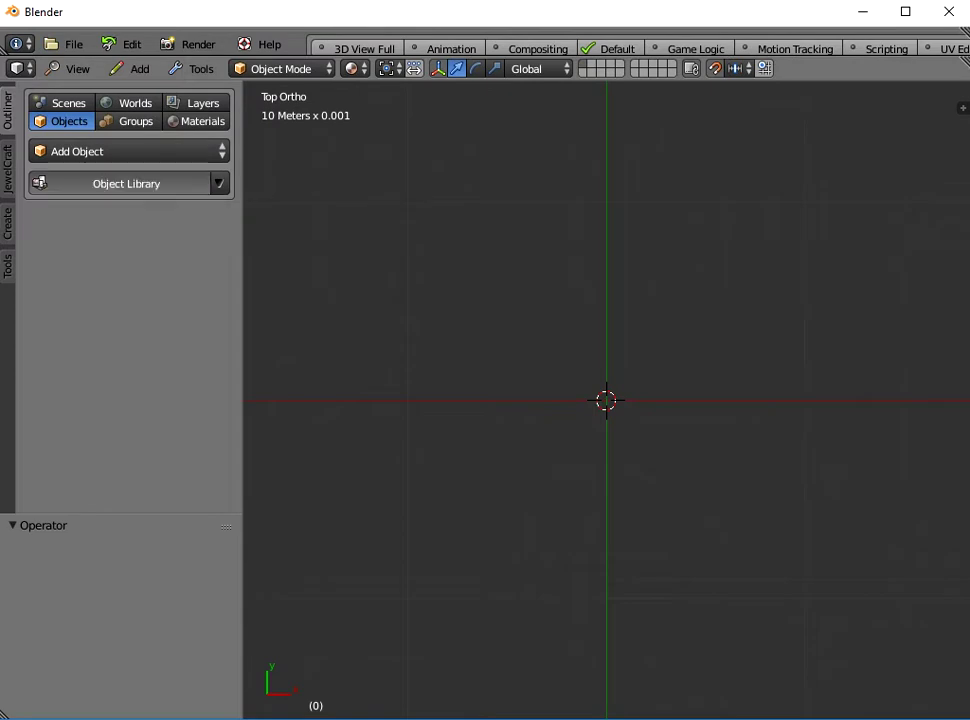
- Add Pendant - 11Square-4 Pattern (003-04) from the 11Square-4 Designs category of the object library
click(126, 183)
click(121, 206)
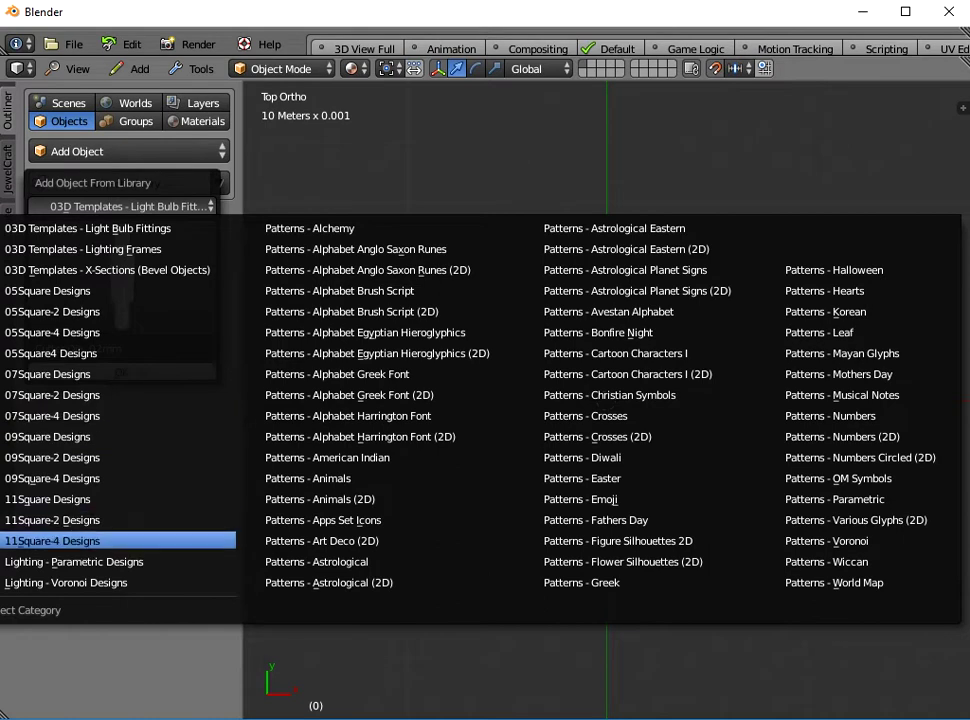
click(60, 540)
click(121, 276)
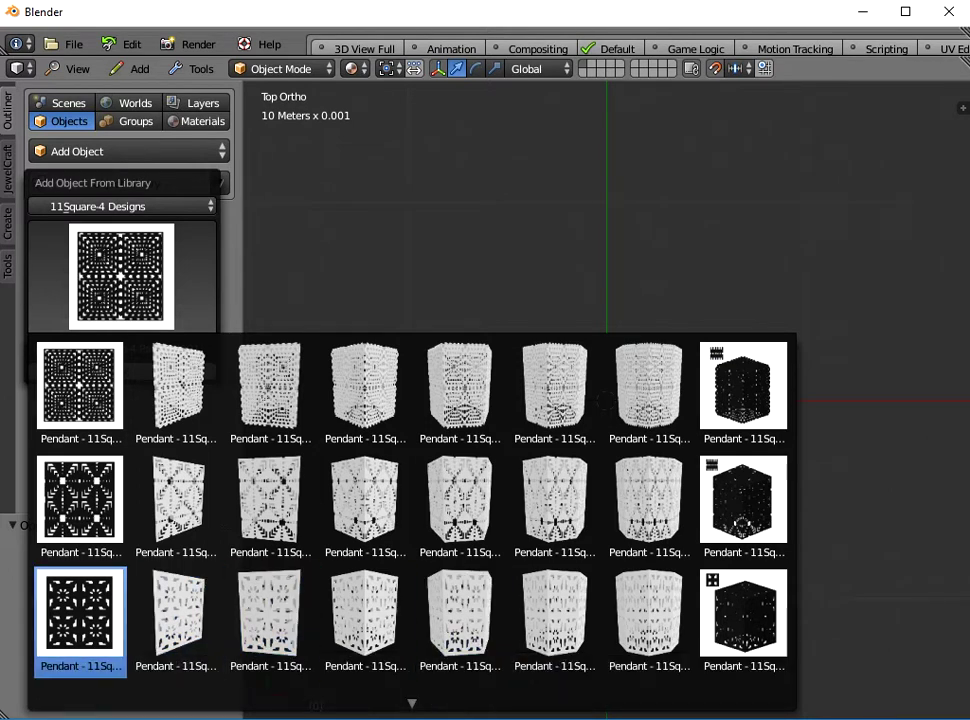
click(270, 615)
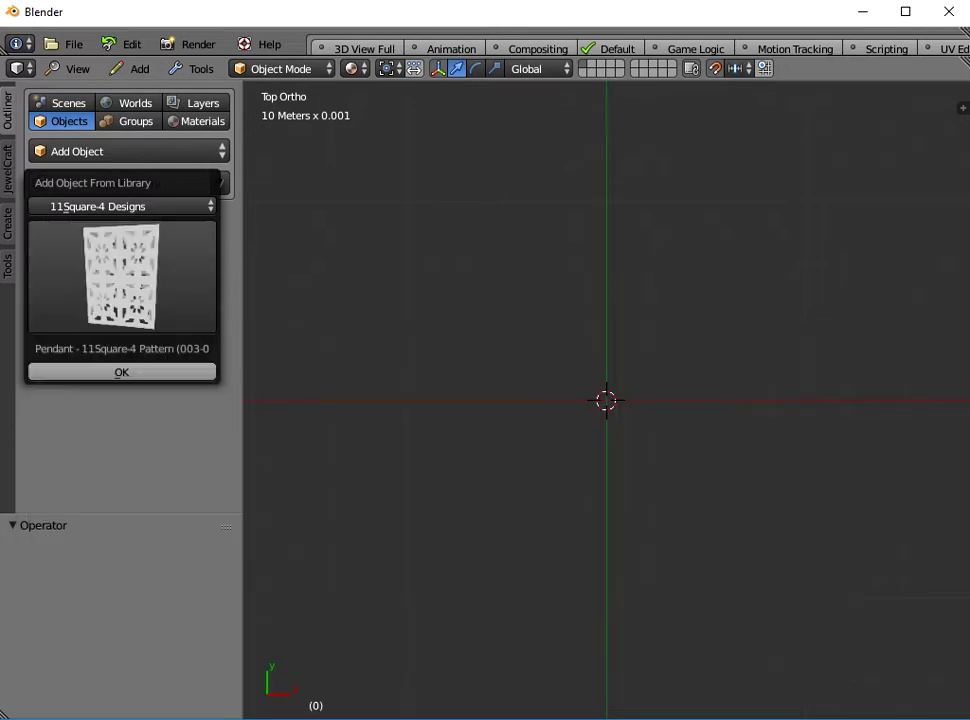
click(121, 372)
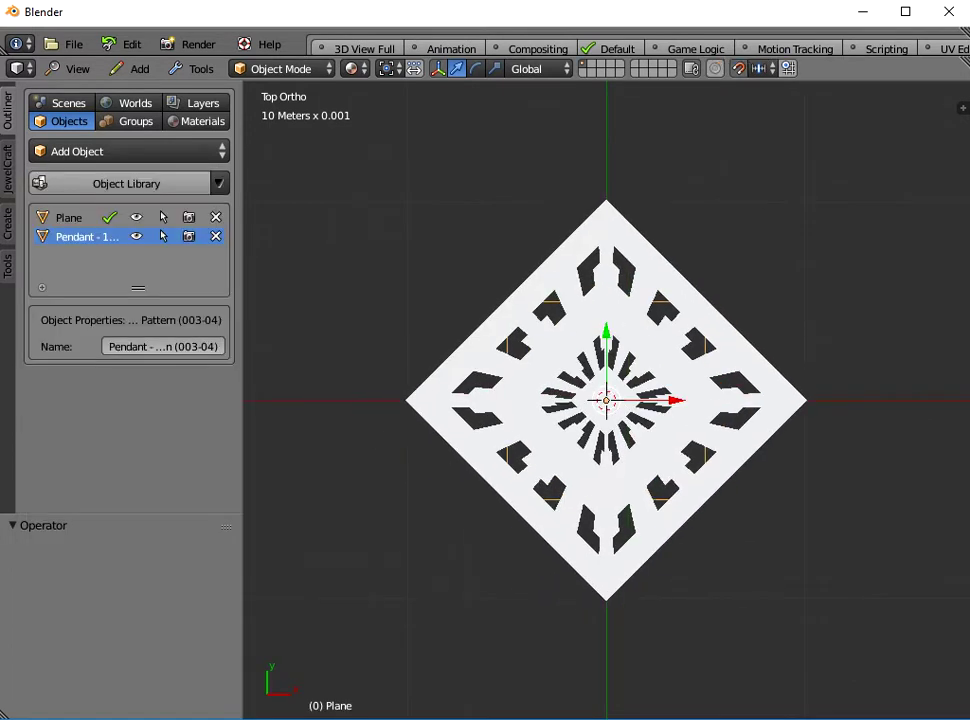
- Turn off the grid floor in the viewport settings
scroll(606, 400, down, 3)
middle_drag(580, 470, 612, 288)
click(70, 68)
click(108, 446)
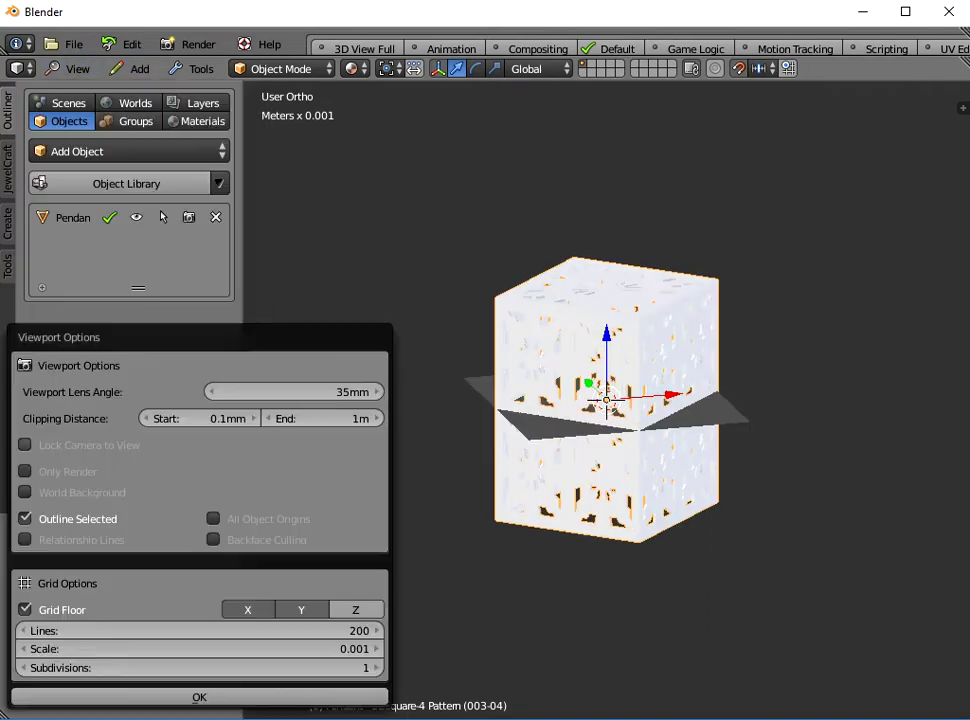
click(26, 609)
click(199, 697)
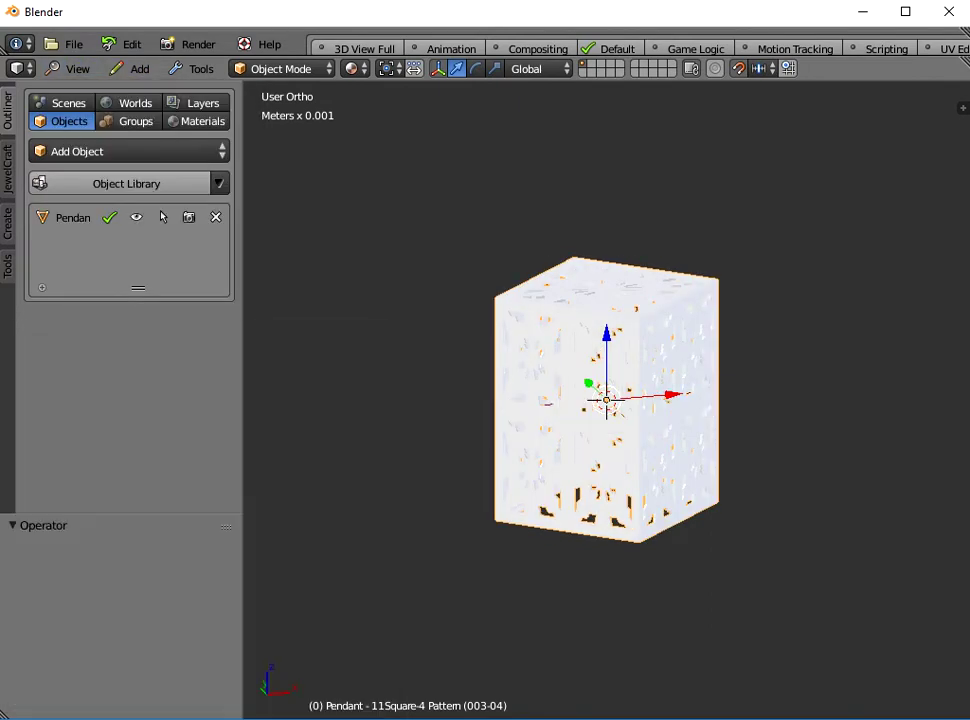
- Add the E14 Candle Filament Bulb 35mm from the library's 03D Templates - Light Bulb Fittings category
click(126, 183)
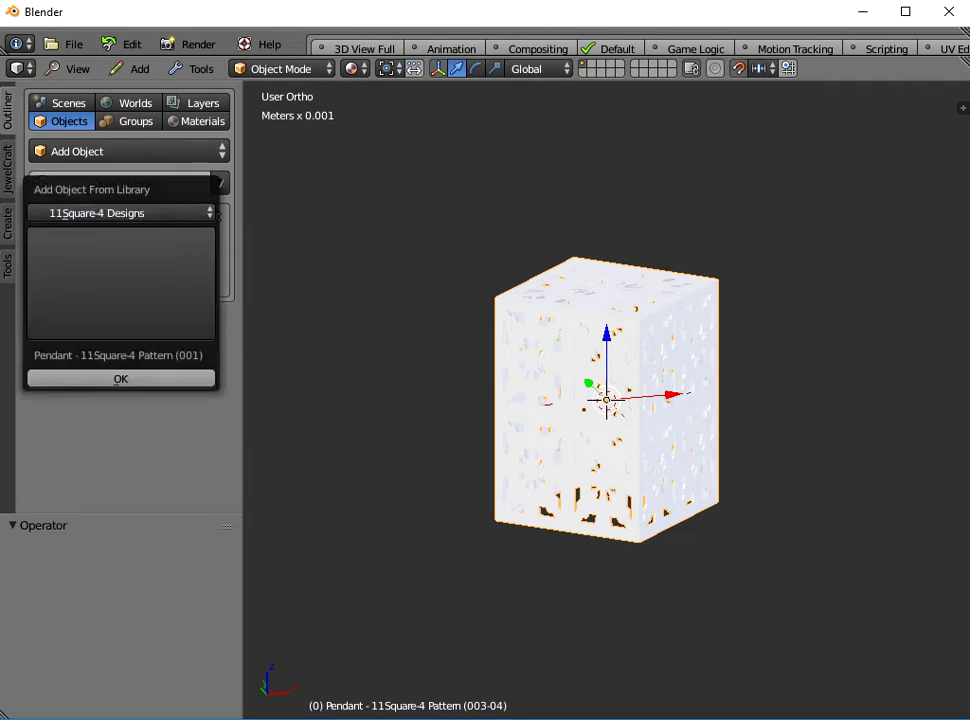
click(120, 212)
click(88, 235)
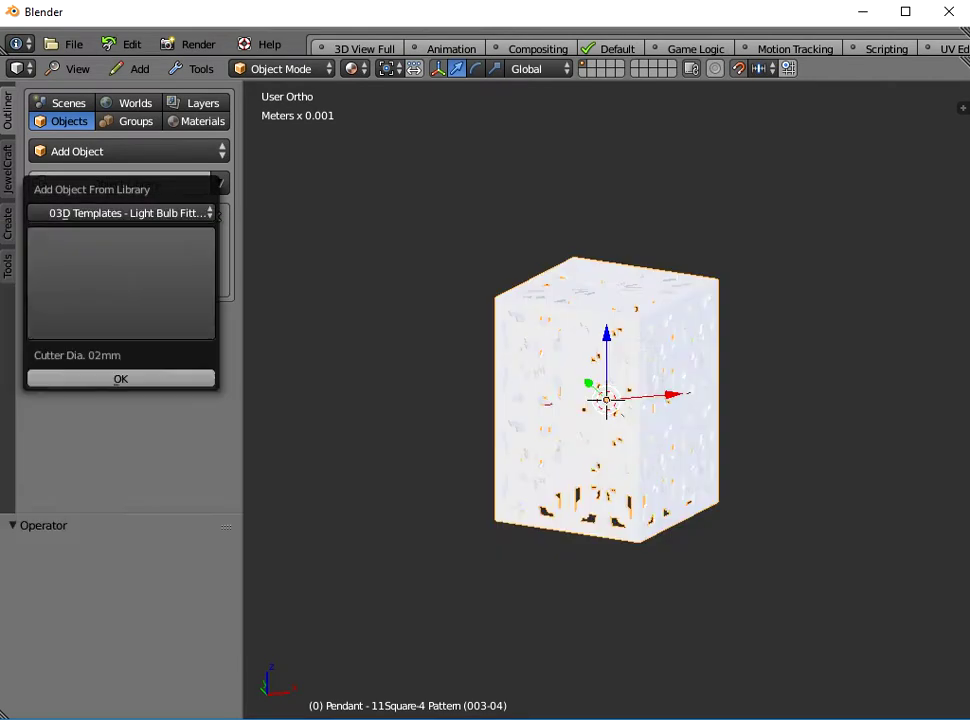
click(120, 285)
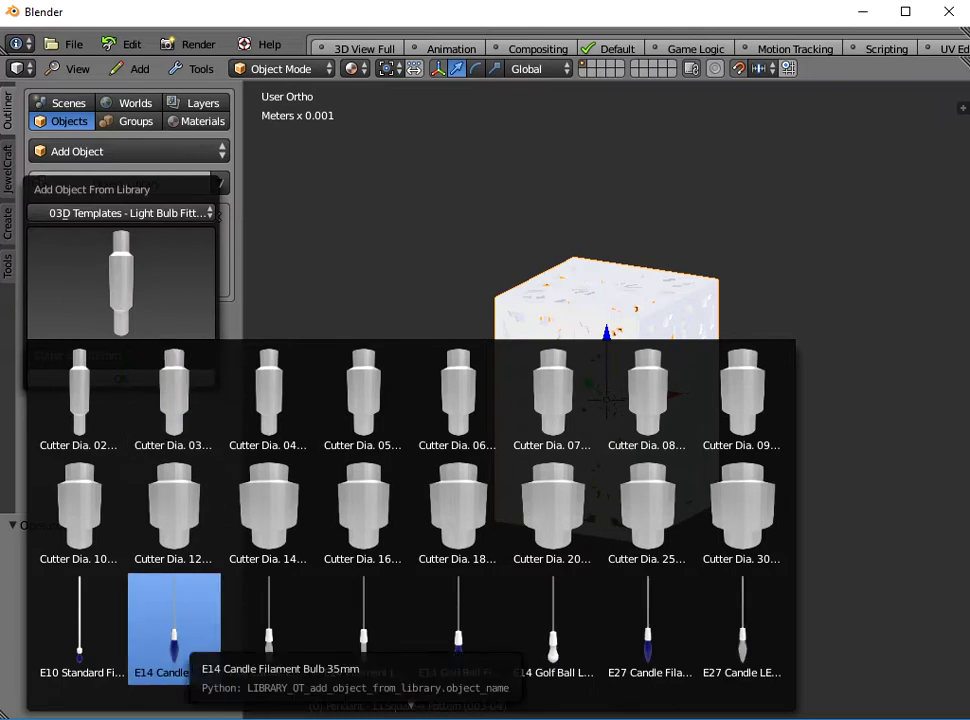
click(174, 625)
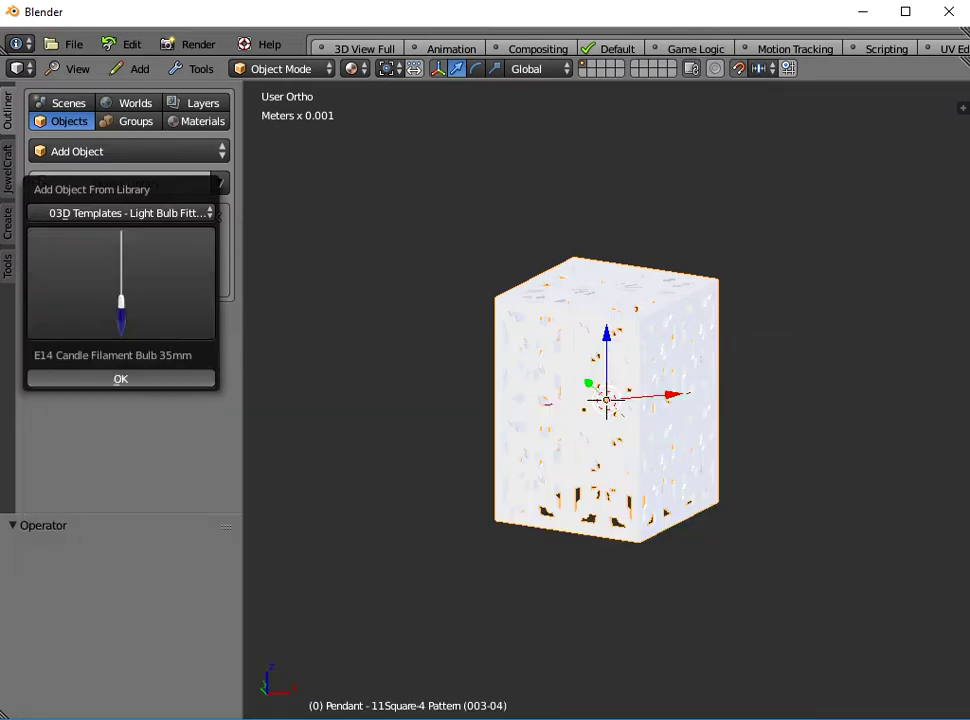
click(121, 379)
- Move the candle bulb 8.8 cm up along the Z axis
middle_drag(606, 420, 540, 420)
text(gz8.8)
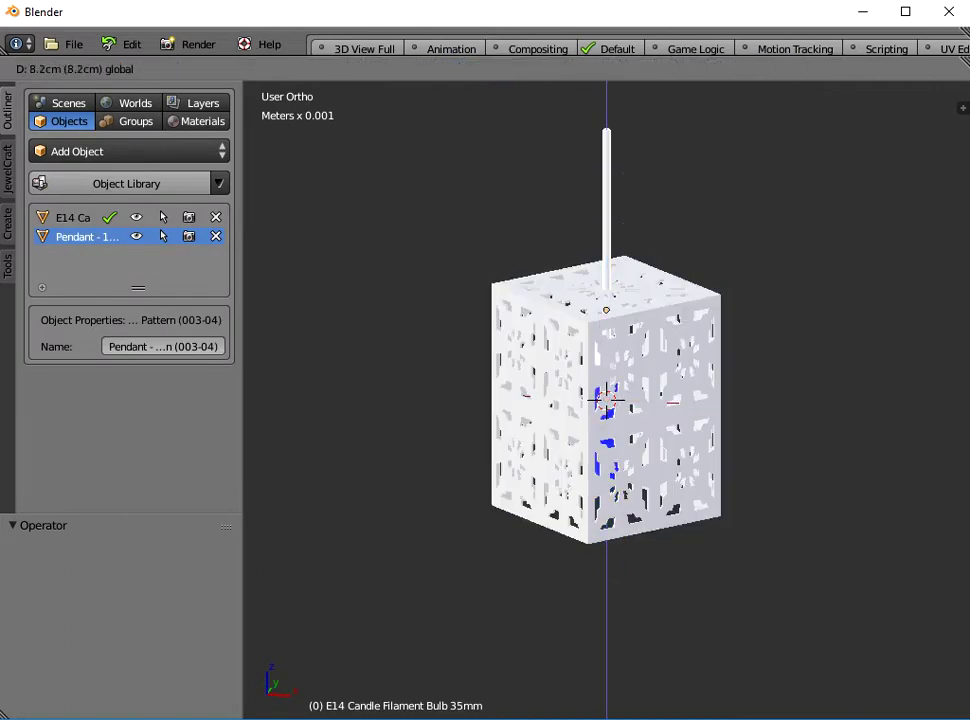
key(Return)
- Select the pendant shade and examine the centre of its top pattern around the bulb in the Top view
key(KP_2)
middle_drag(606, 400, 545, 550)
middle_drag(700, 500, 525, 462)
right_click(550, 462)
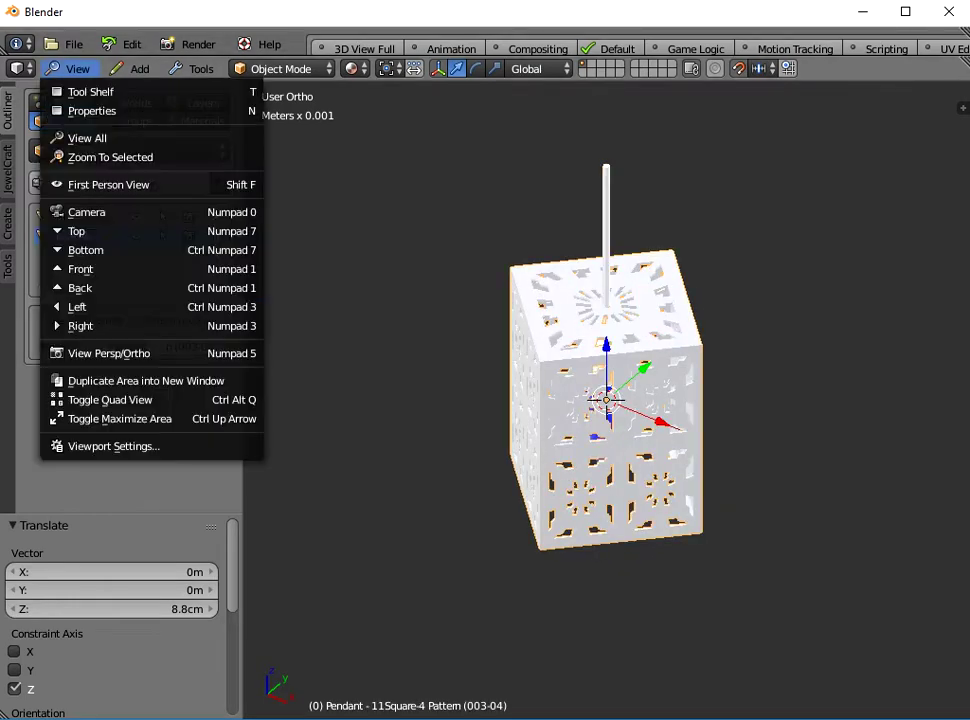
click(70, 68)
click(76, 231)
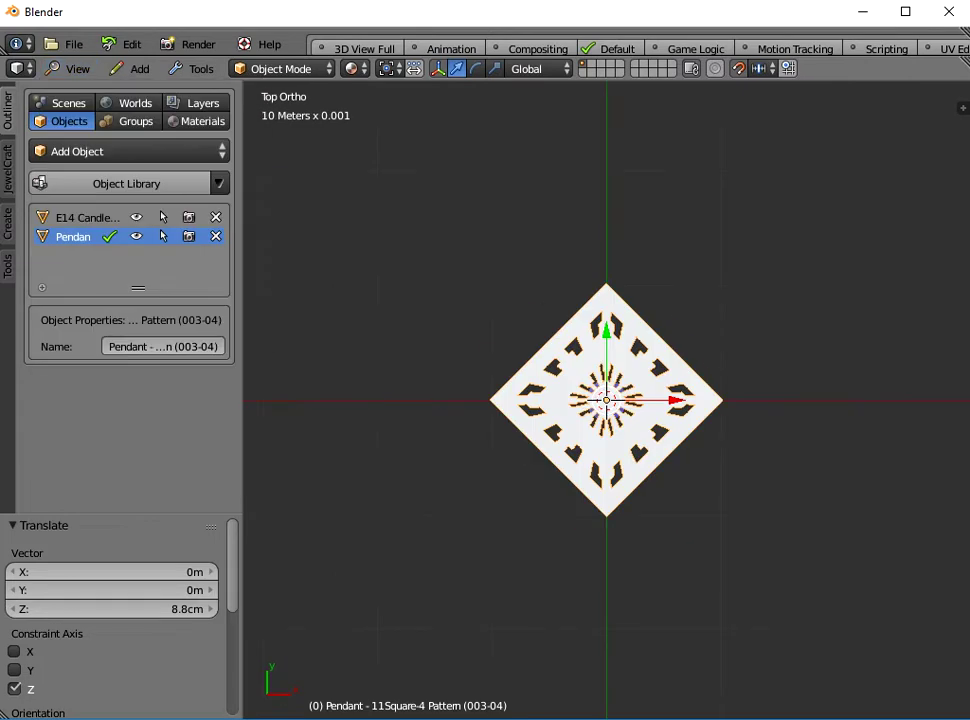
scroll(605, 400, up, 5)
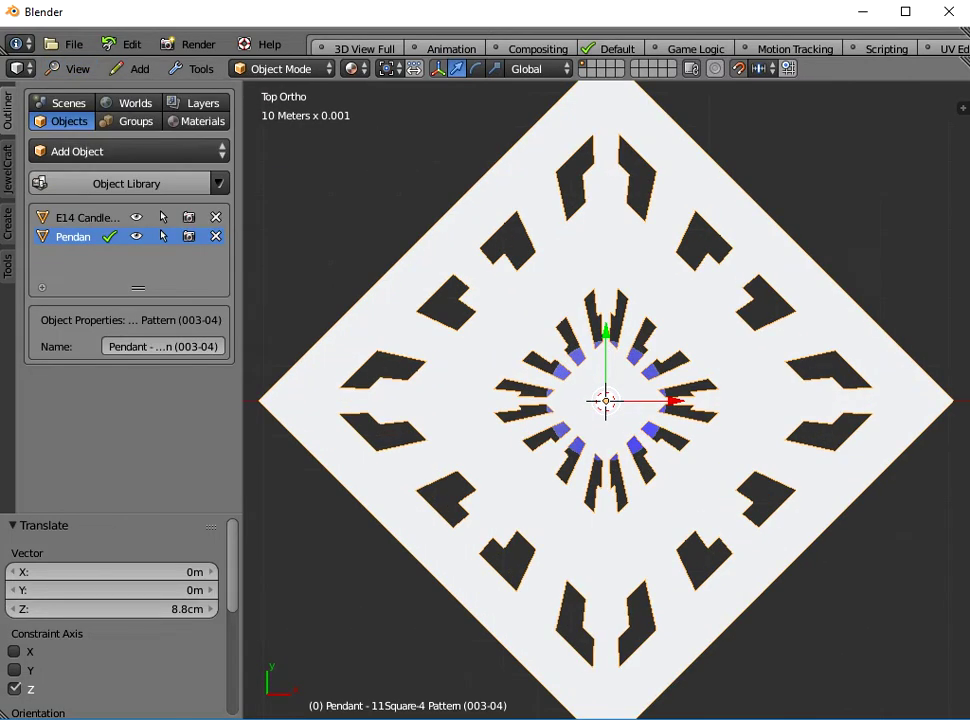
- In Edit Mode, select the vertices of the central diamond around the cord on the pendant's top face
key(Tab)
scroll(605, 400, up, 4)
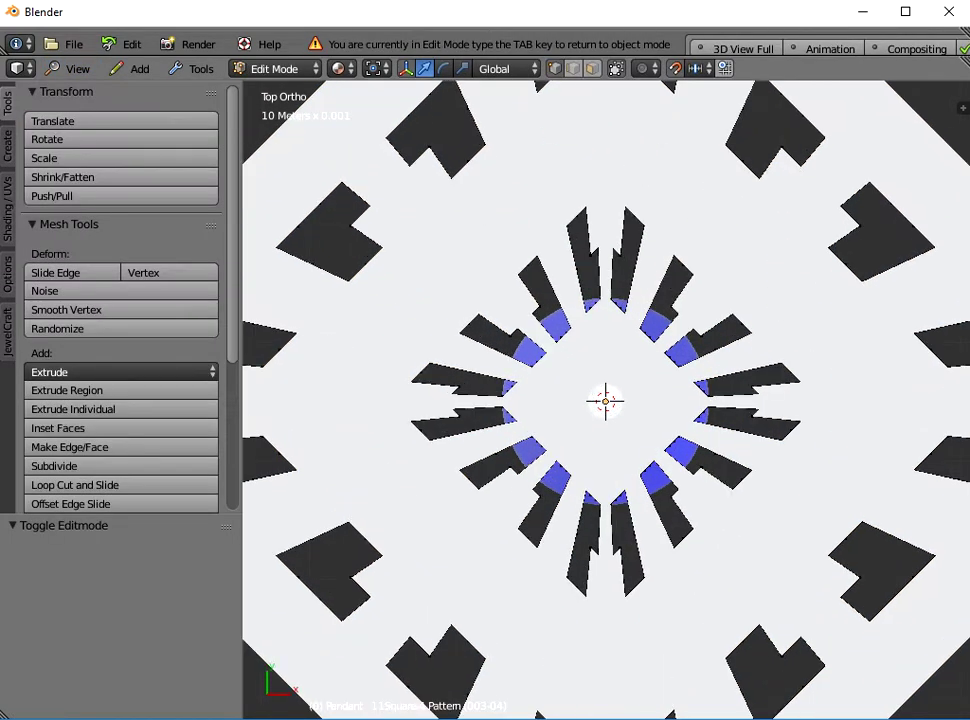
mouse_move(605, 317)
mouse_down()
mouse_move(546, 377)
mouse_move(543, 424)
mouse_move(603, 477)
mouse_move(603, 402)
mouse_up()
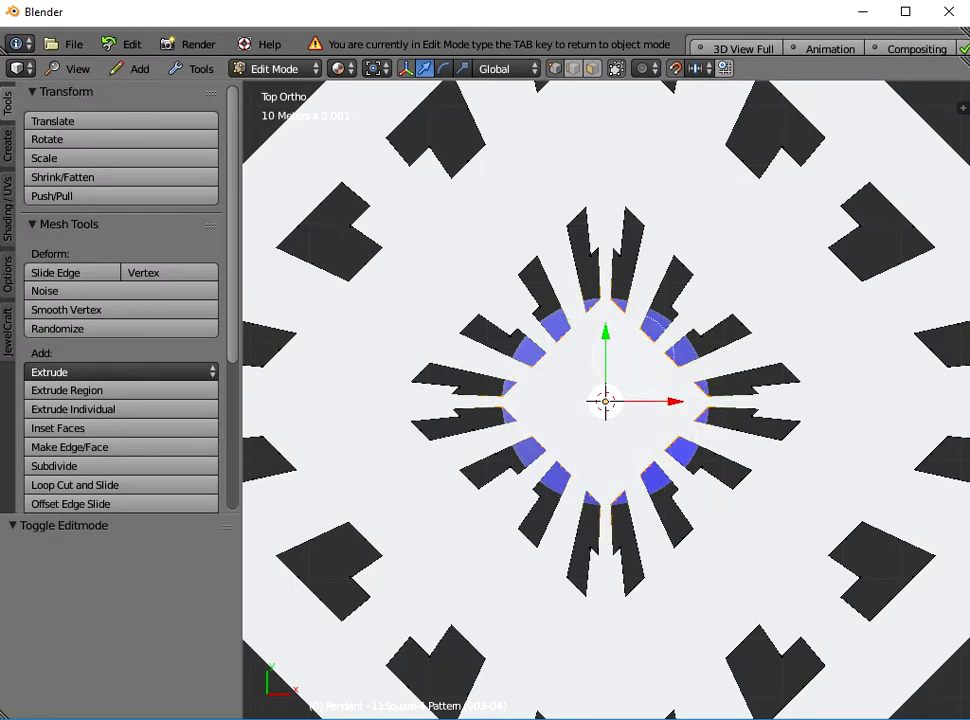
right_click(601, 424)
- Switch to the Front view and enable proportional editing for the pendant mesh
scroll(601, 424, down, 4)
middle_drag(601, 424, 636, 279)
scroll(636, 279, down, 2)
click(71, 68)
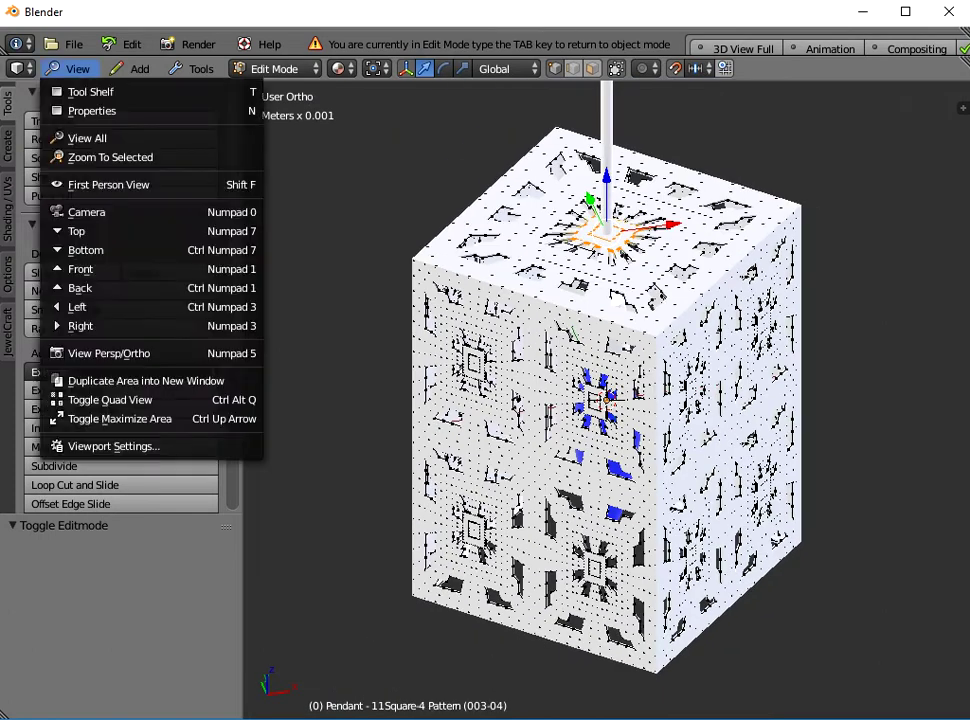
click(90, 225)
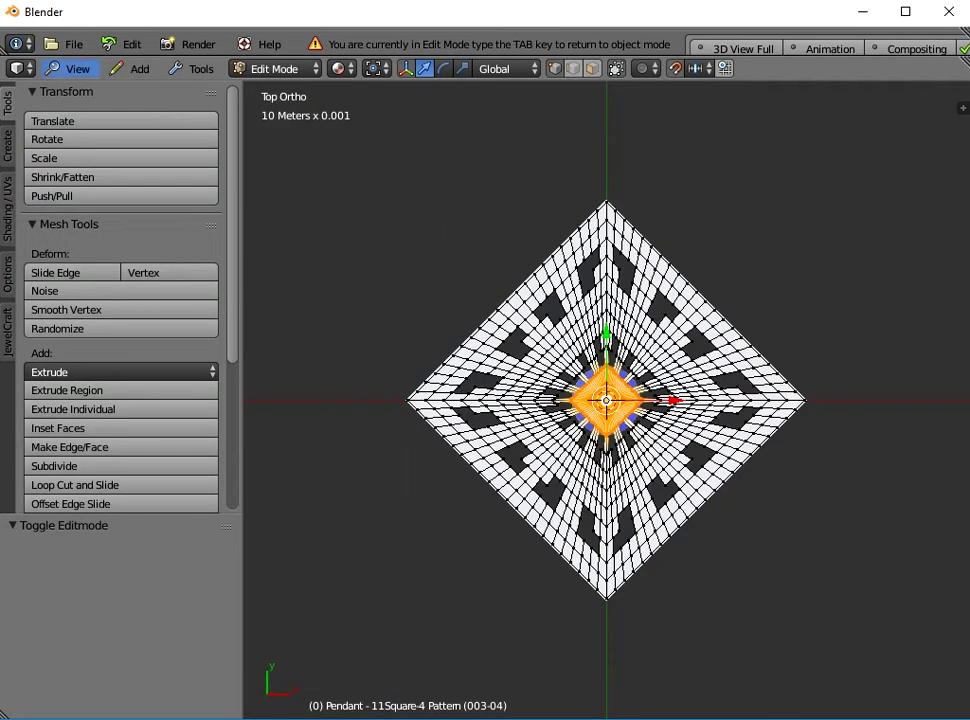
click(71, 68)
click(87, 327)
scroll(606, 400, down, 2)
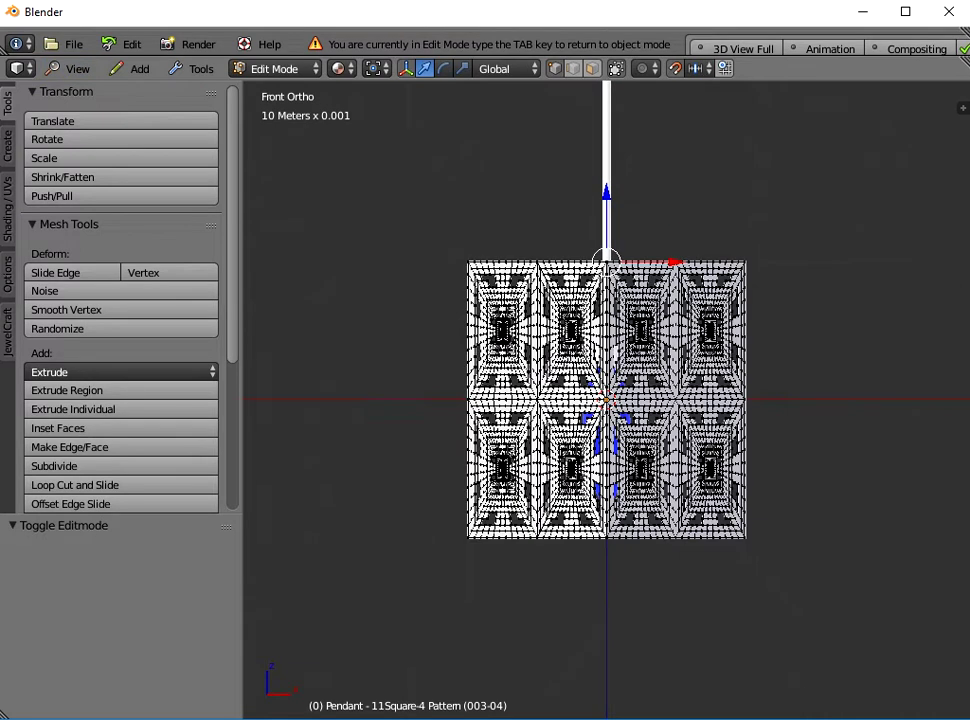
shift+middle_drag(606, 400, 563, 459)
click(642, 68)
click(662, 110)
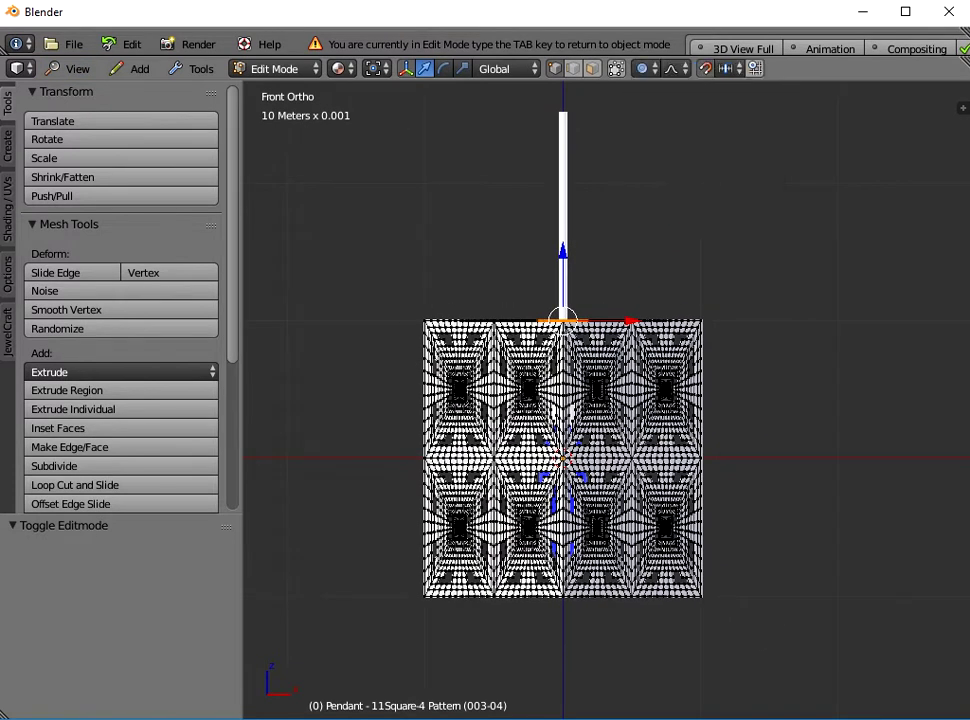
- Raise the selected top centre 3 cm along Z, widening the proportional falloff so the whole top domes out to its corners
key(g)
scroll(563, 320, down, 10)
scroll(563, 320, up, 15)
scroll(563, 320, down, 20)
scroll(563, 300, down, 10)
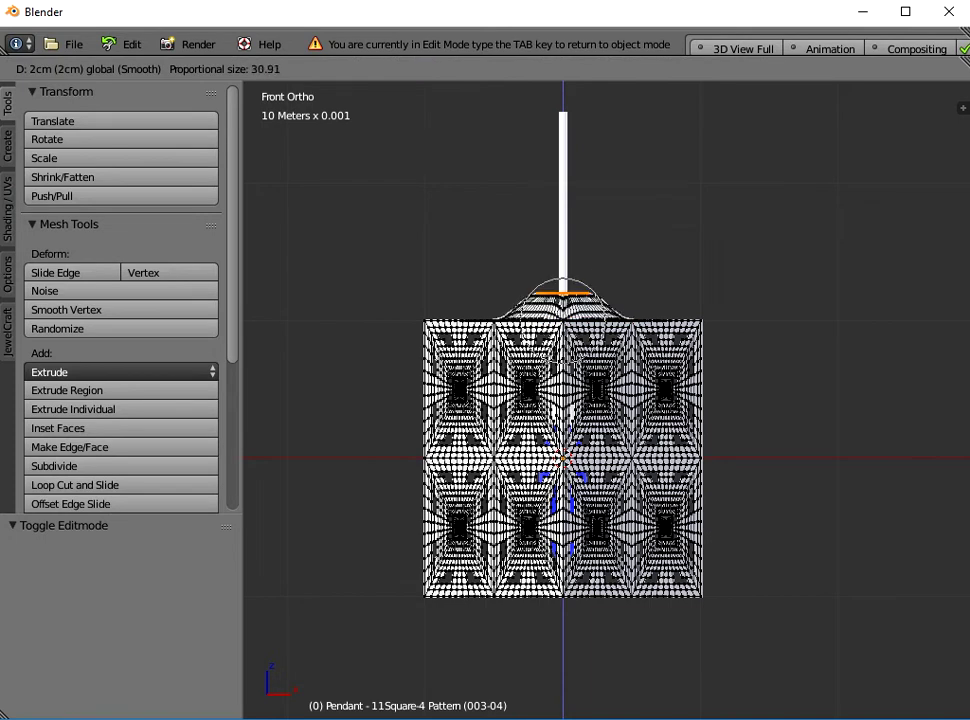
scroll(563, 300, down, 5)
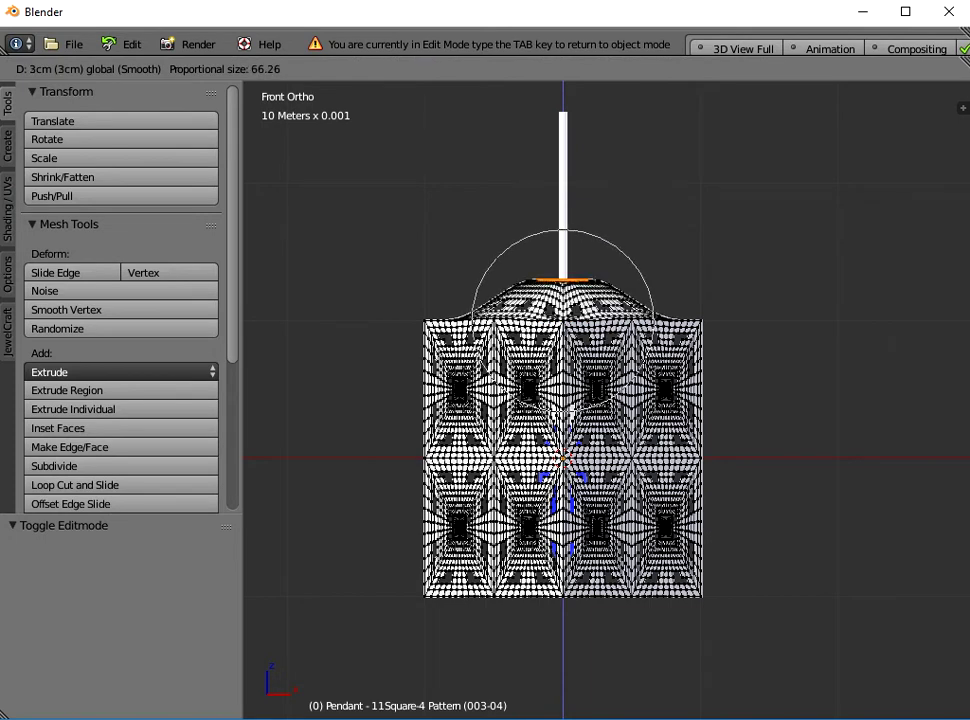
scroll(563, 300, down, 3)
key(Return)
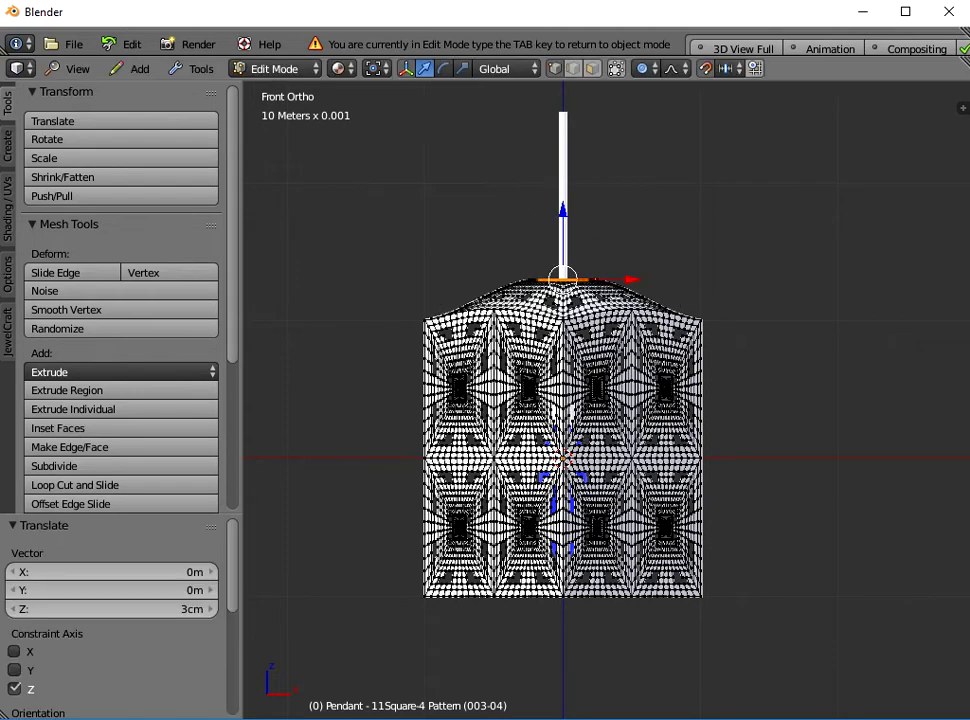
- Disable proportional editing and move the lower half of the pendant mesh down along Z to stretch the shade's middle
key(a)
click(642, 68)
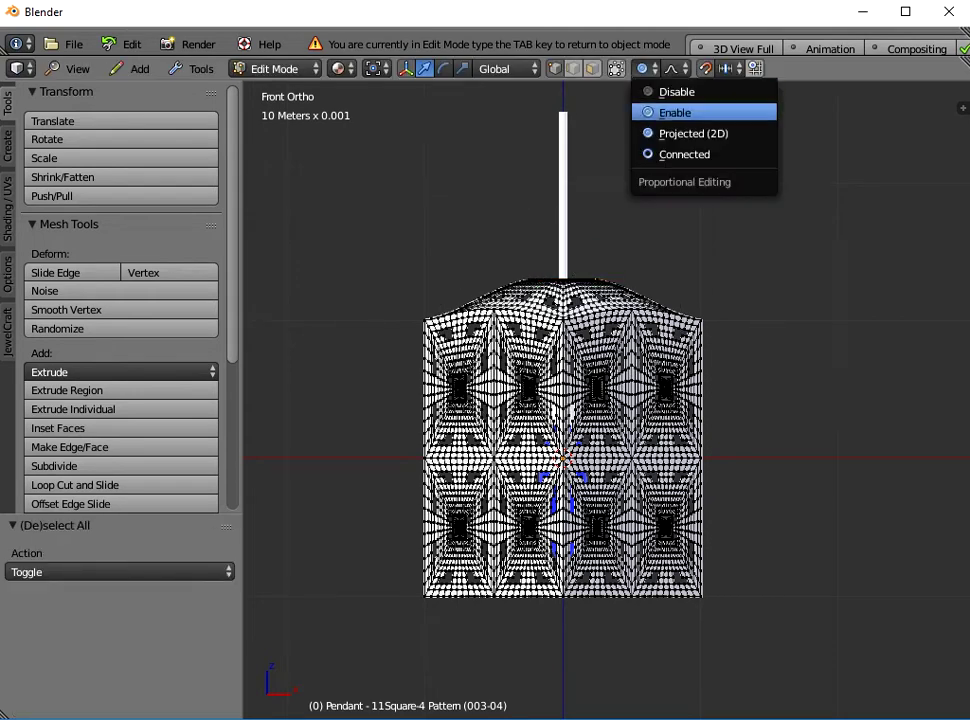
click(668, 93)
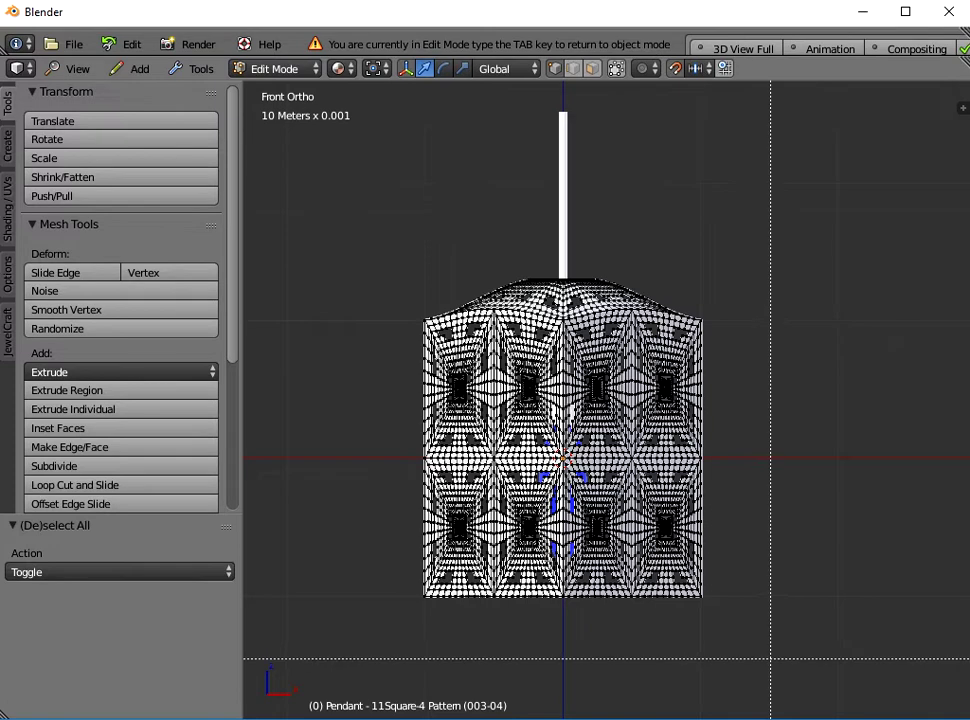
drag(770, 655, 383, 460)
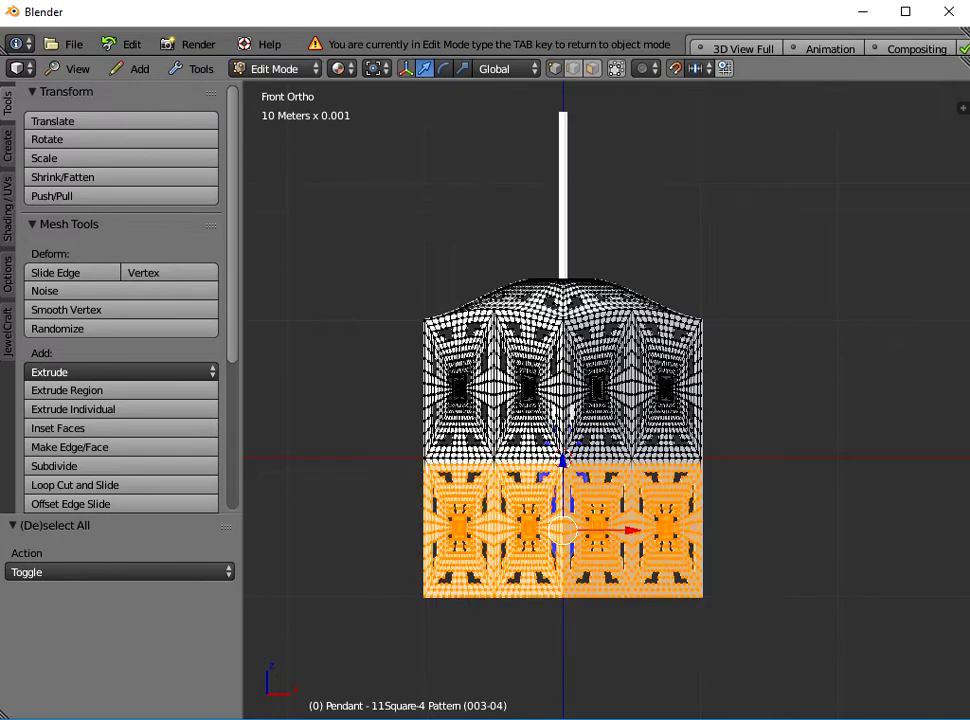
drag(563, 461, 563, 543)
- Select only the row of vertices at the upper edge of the stretched band and move it -3 cm along Z
key(a)
key(b)
drag(419, 455, 758, 501)
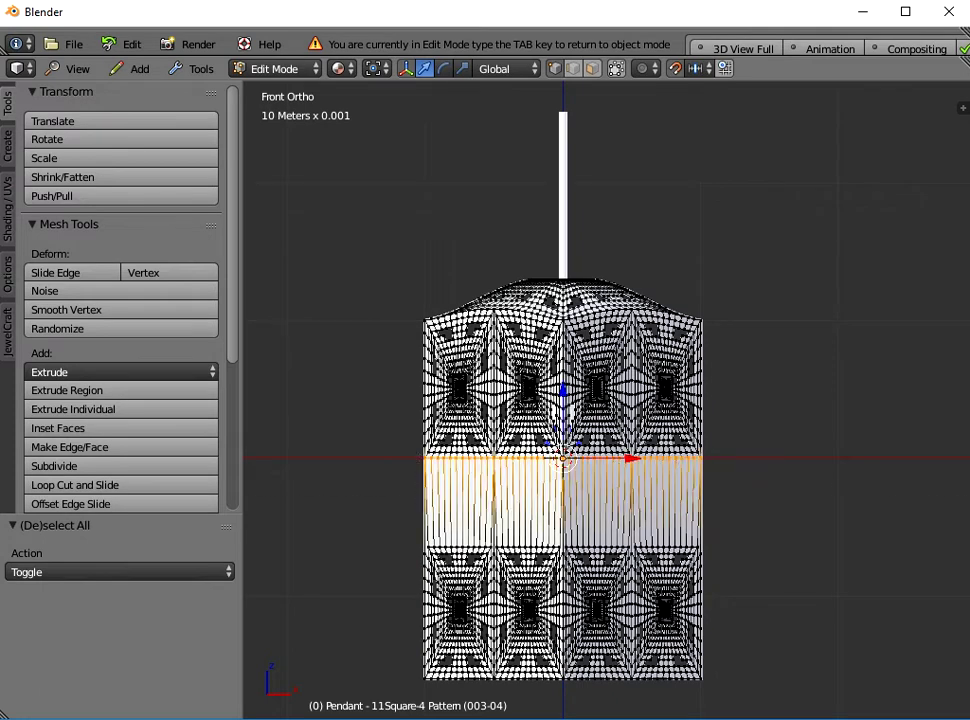
key(g)
key(z)
key(Return)
scroll(606, 400, down, 3)
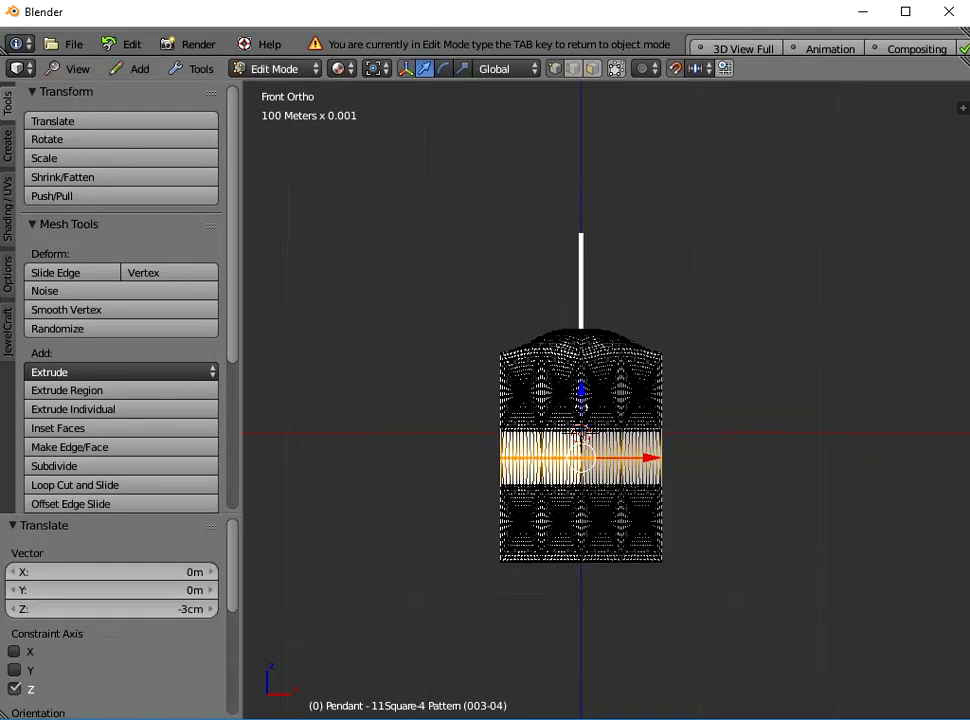
- Enable proportional editing and scale the selected middle row to 0.6 to form a narrow waist, leaving nothing selected
shift+middle_drag(606, 420, 664, 458)
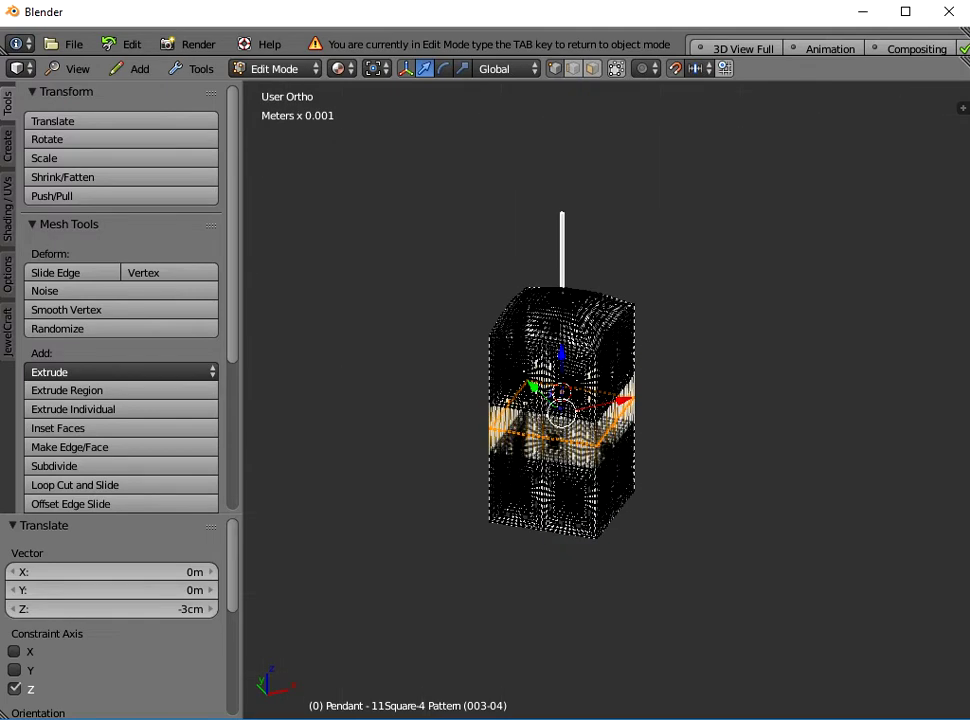
click(645, 68)
click(660, 112)
scroll(600, 380, up, 3)
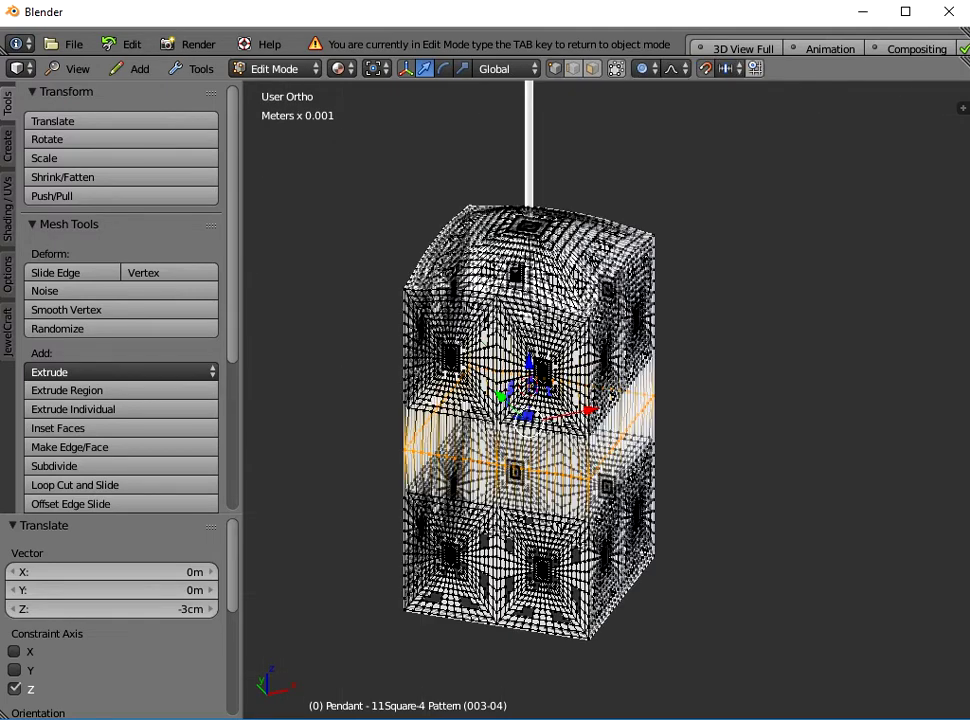
key(s)
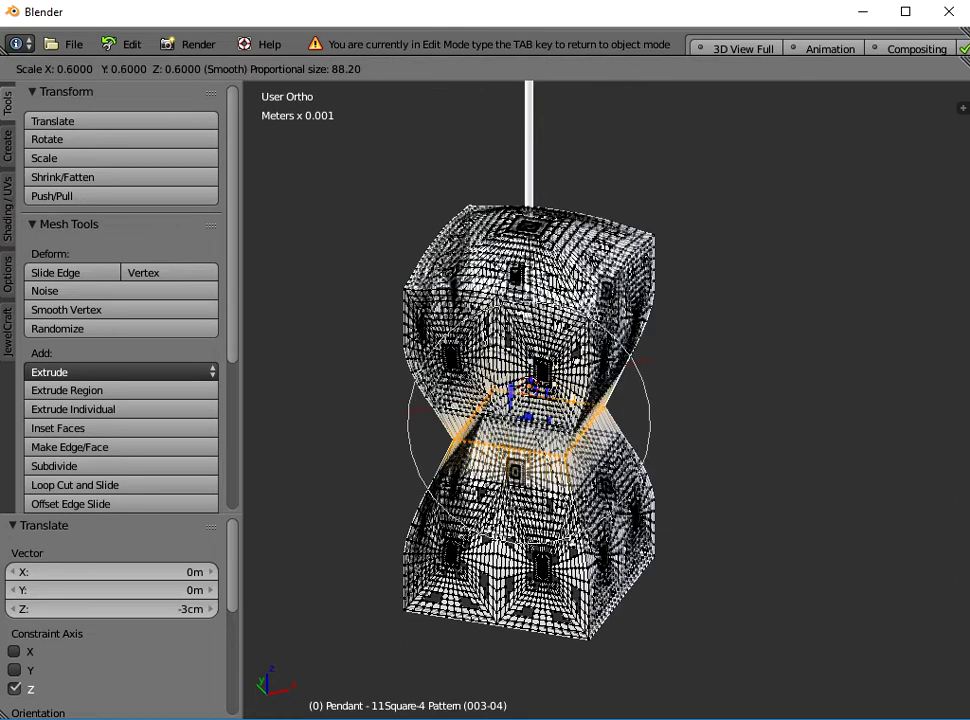
click(463, 442)
middle_drag(470, 440, 469, 361)
key(a)
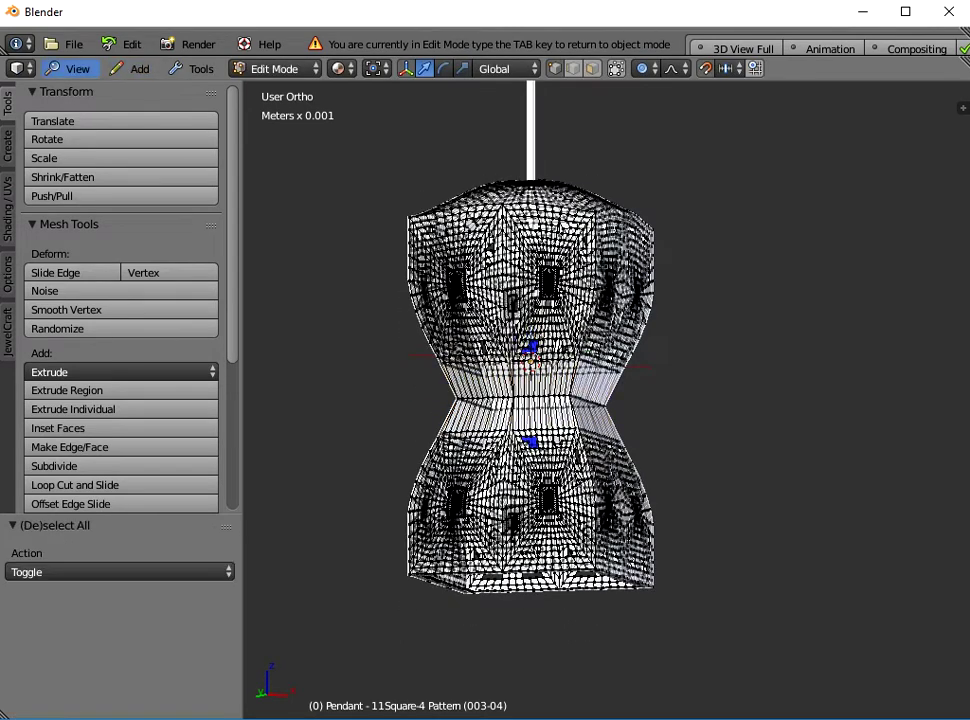
- Select the pendant's bottom edge vertices in the Front view and scale them to 0.7 with proportional editing
click(72, 68)
click(75, 329)
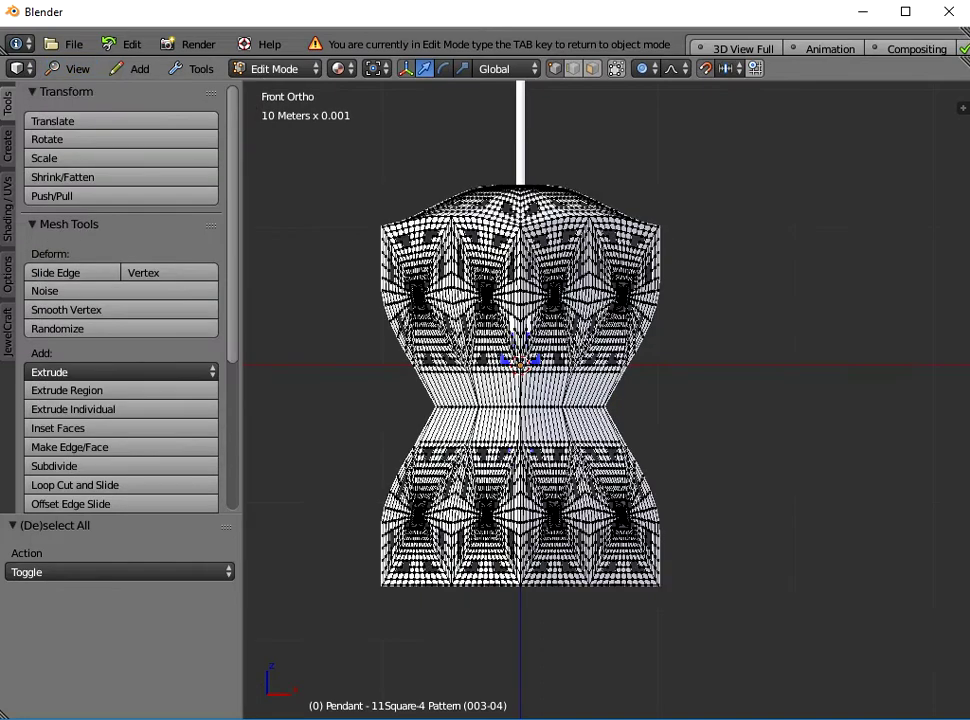
key(b)
drag(749, 632, 359, 583)
scroll(359, 583, down, 2)
middle_drag(359, 583, 446, 641)
key(s)
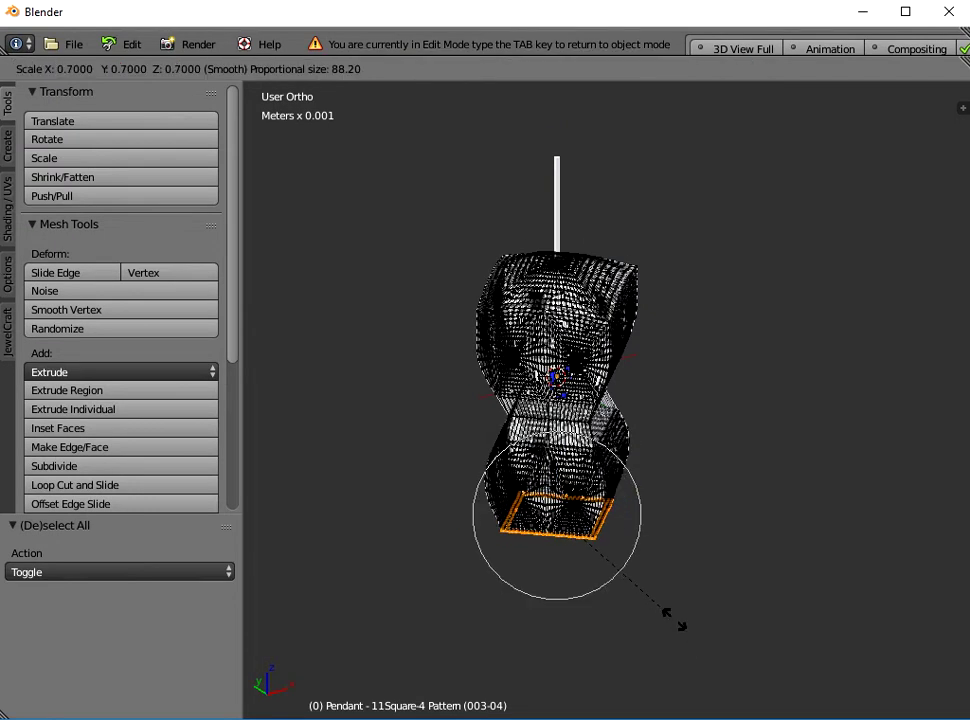
click(673, 617)
- Return to Object Mode and examine the reshaped pendant shade from several sides
middle_drag(608, 674, 738, 674)
scroll(608, 406, up, 5)
scroll(608, 406, down, 3)
key(Tab)
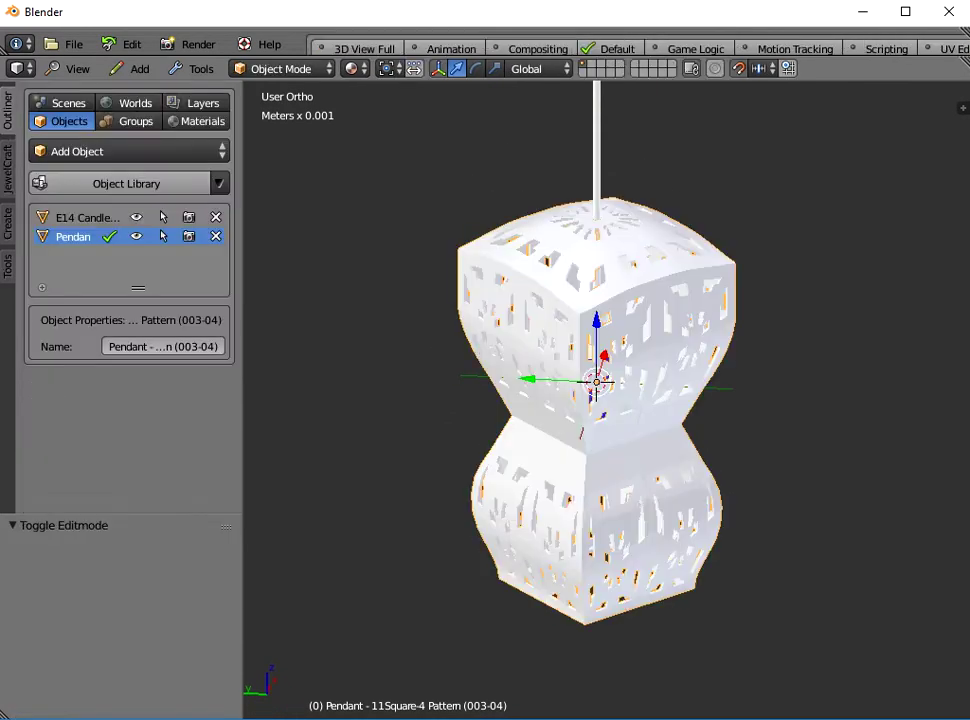
middle_drag(738, 600, 654, 608)
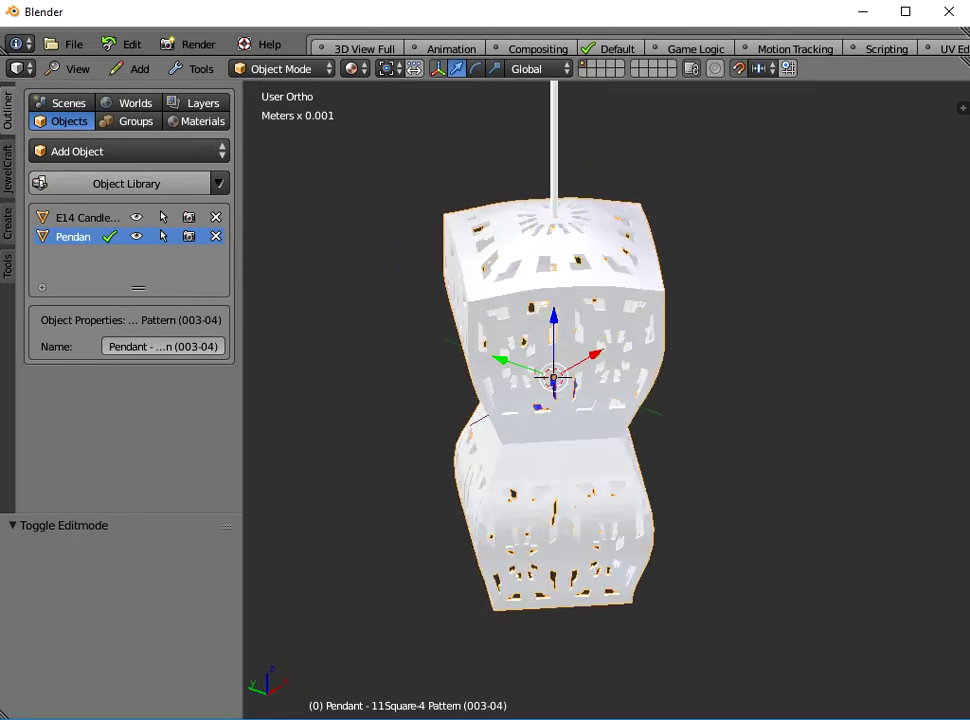
- Browse the pendant patterns in the object library's 11Square-4 Designs category
click(107, 184)
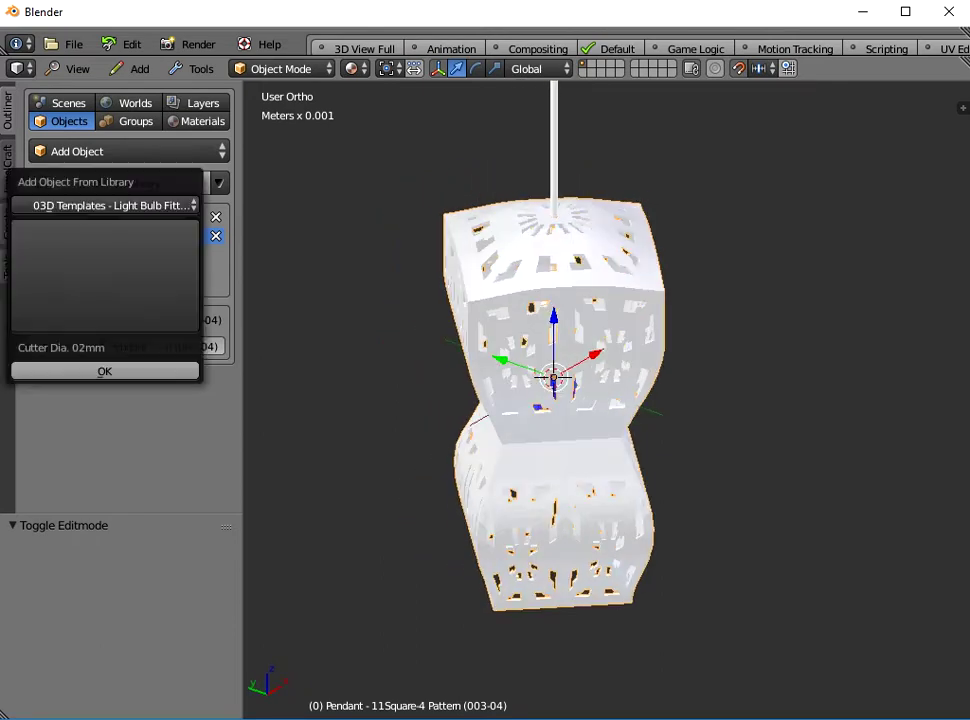
click(105, 276)
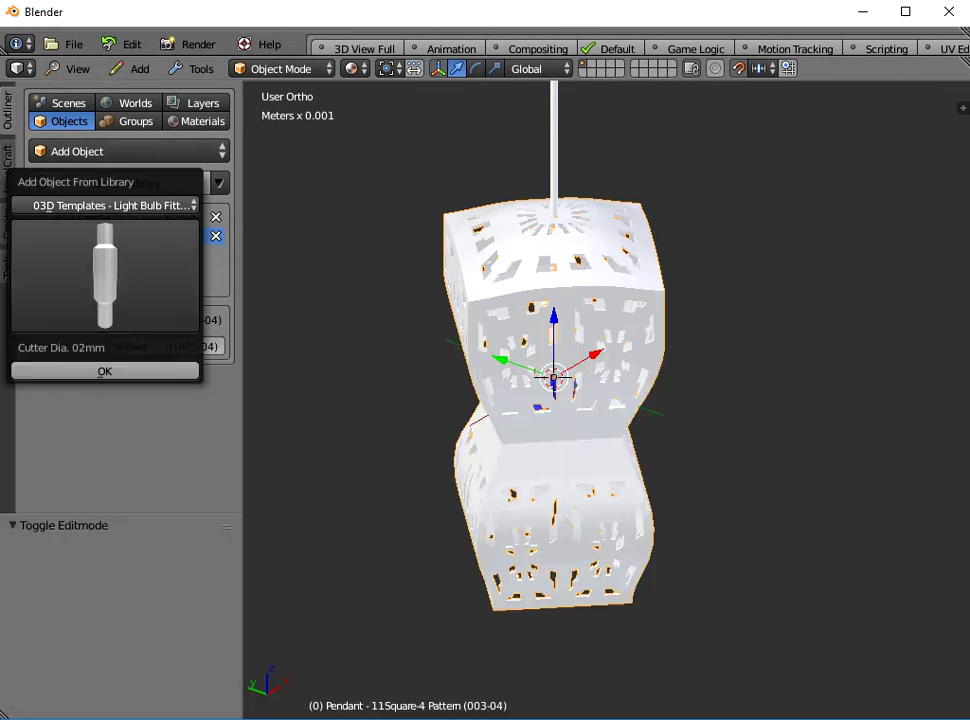
click(105, 206)
click(52, 540)
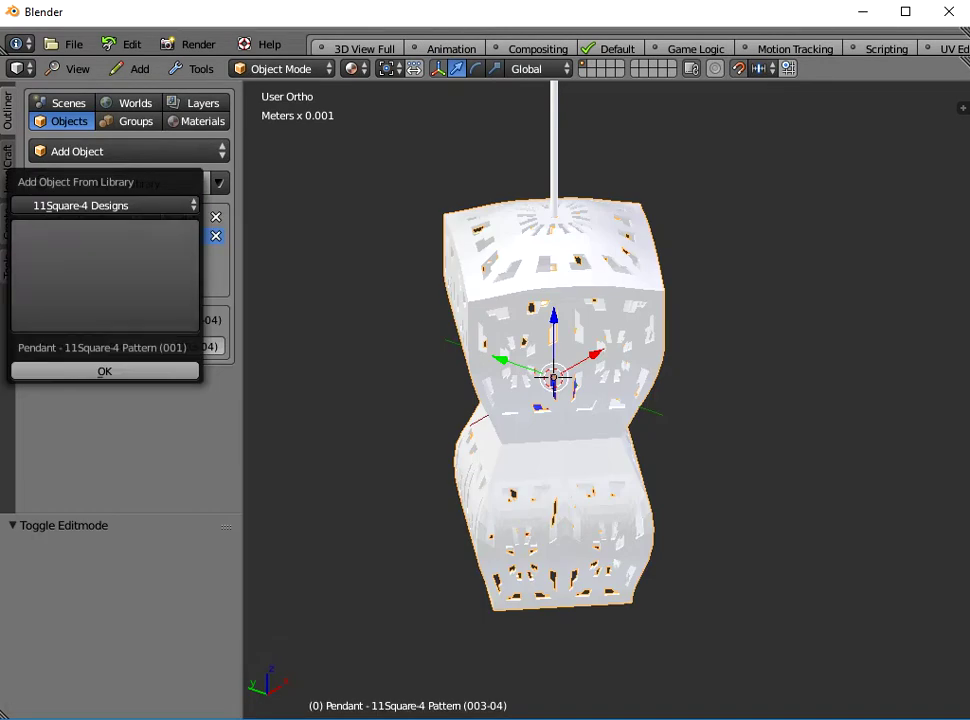
click(105, 275)
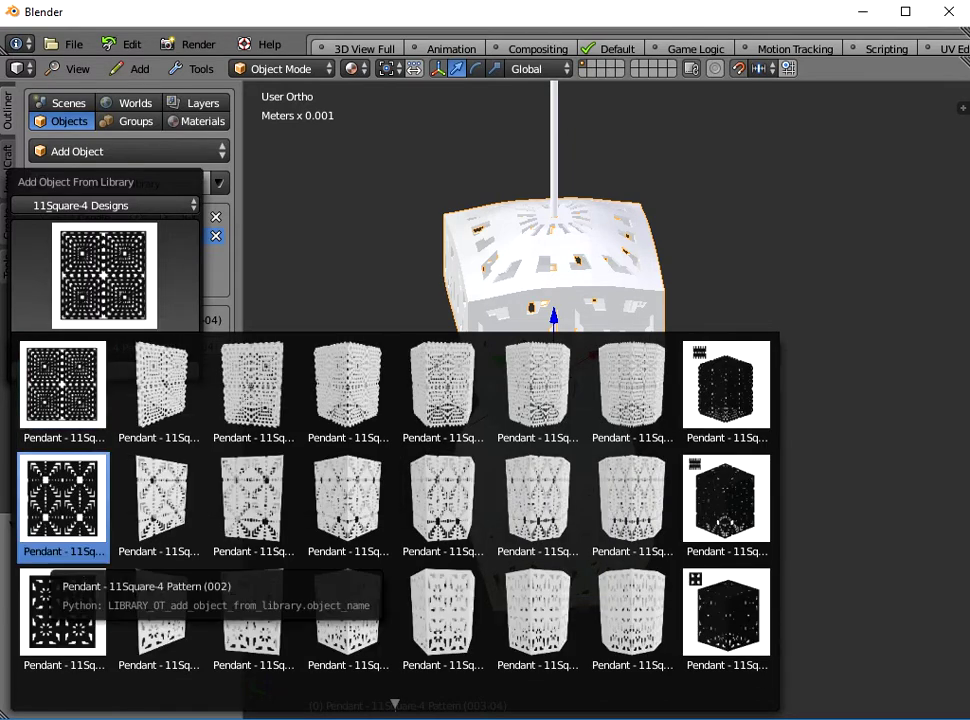
click(348, 392)
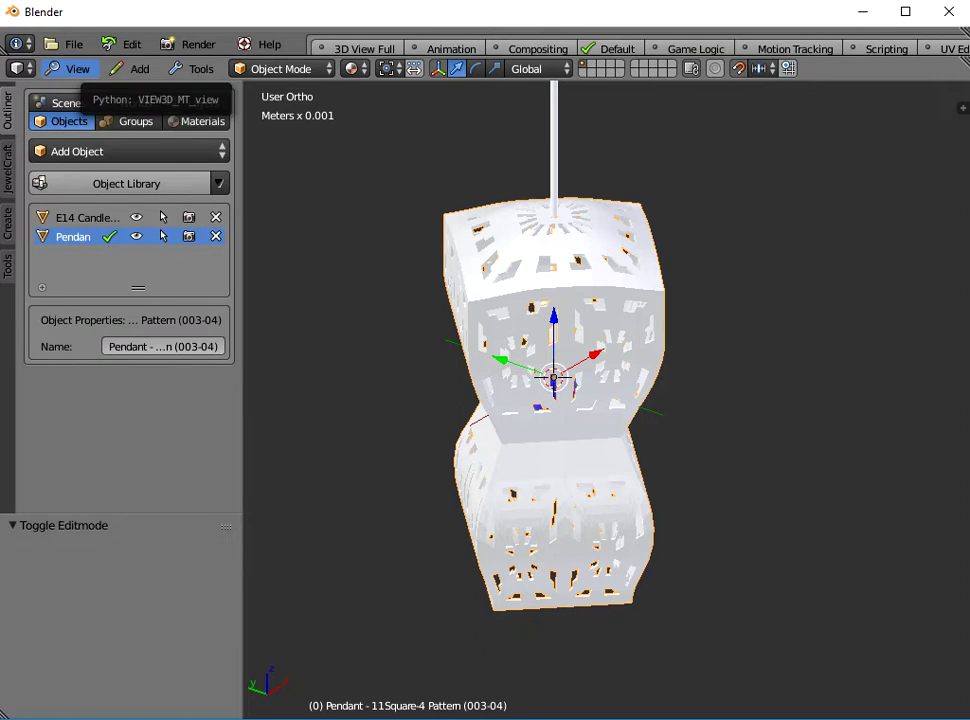
- Start a new, empty file from the startup scene
click(73, 44)
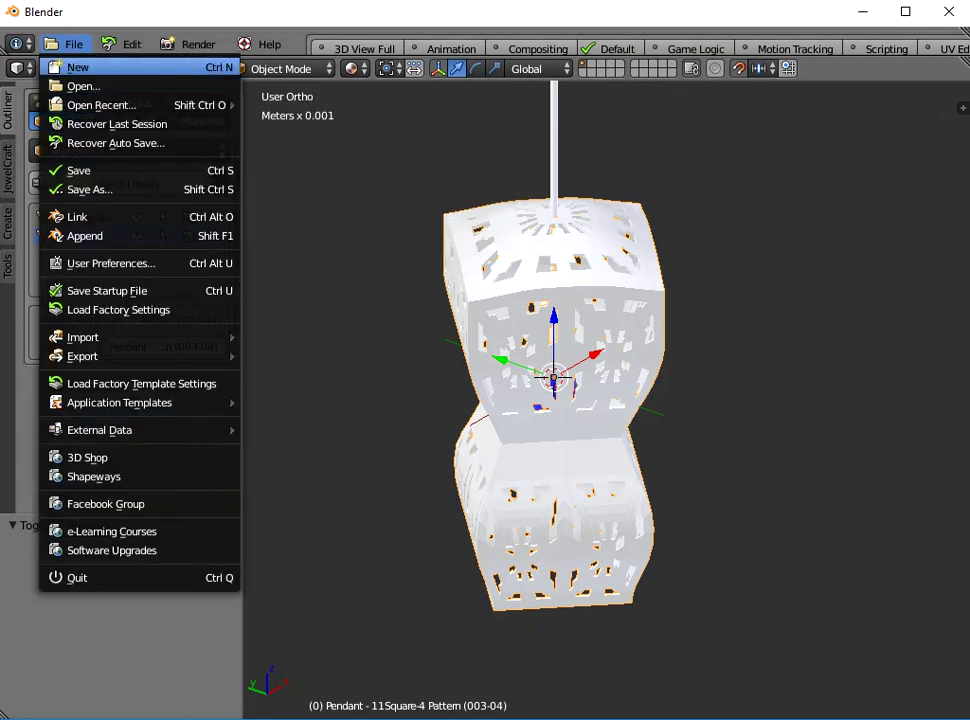
click(78, 67)
click(65, 75)
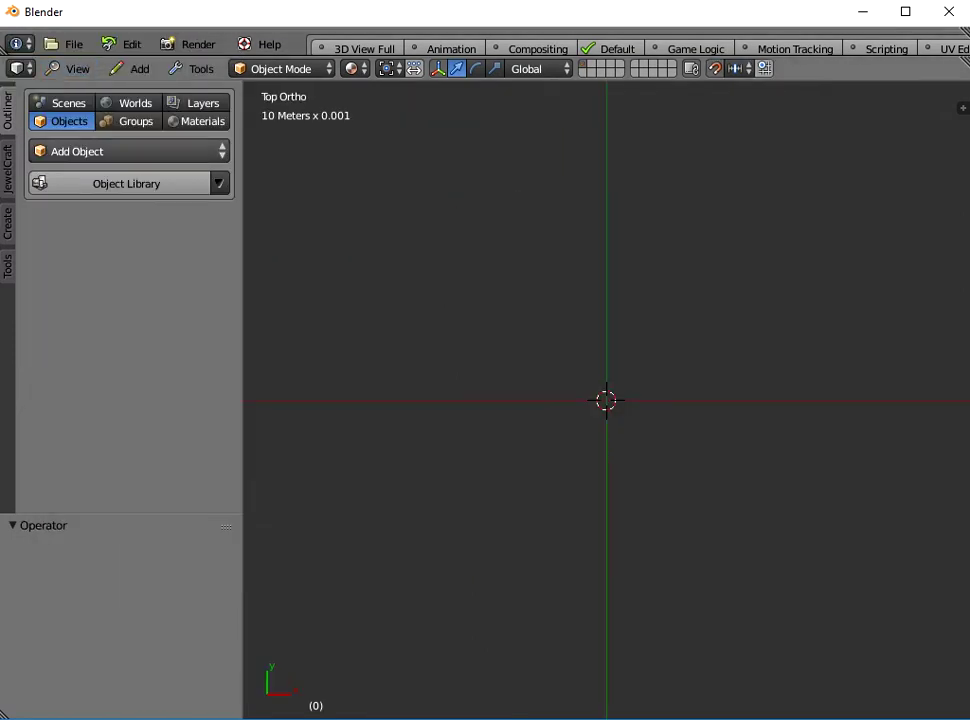
- Browse the lamp shades in the object library's Lighting - Voronoi Designs category
click(126, 183)
click(126, 207)
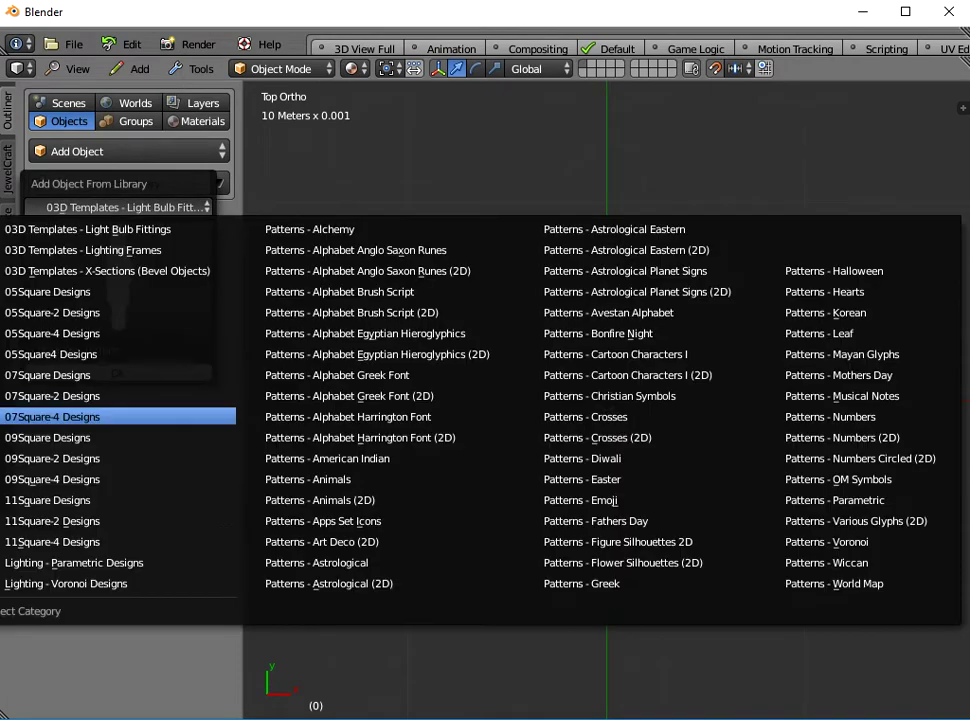
click(66, 583)
click(118, 278)
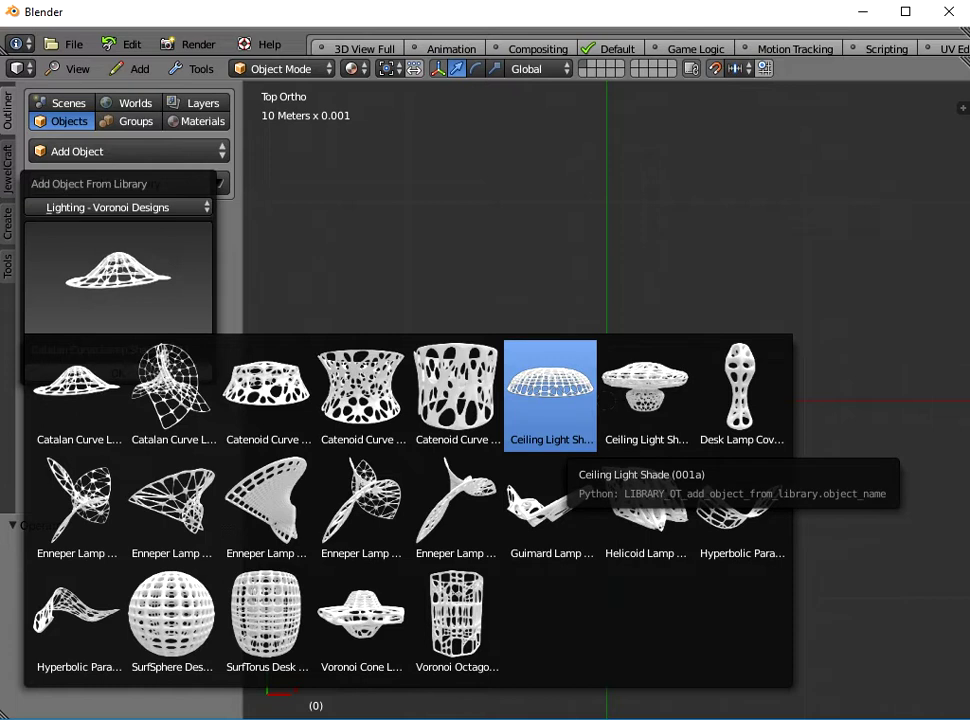
key(Escape)
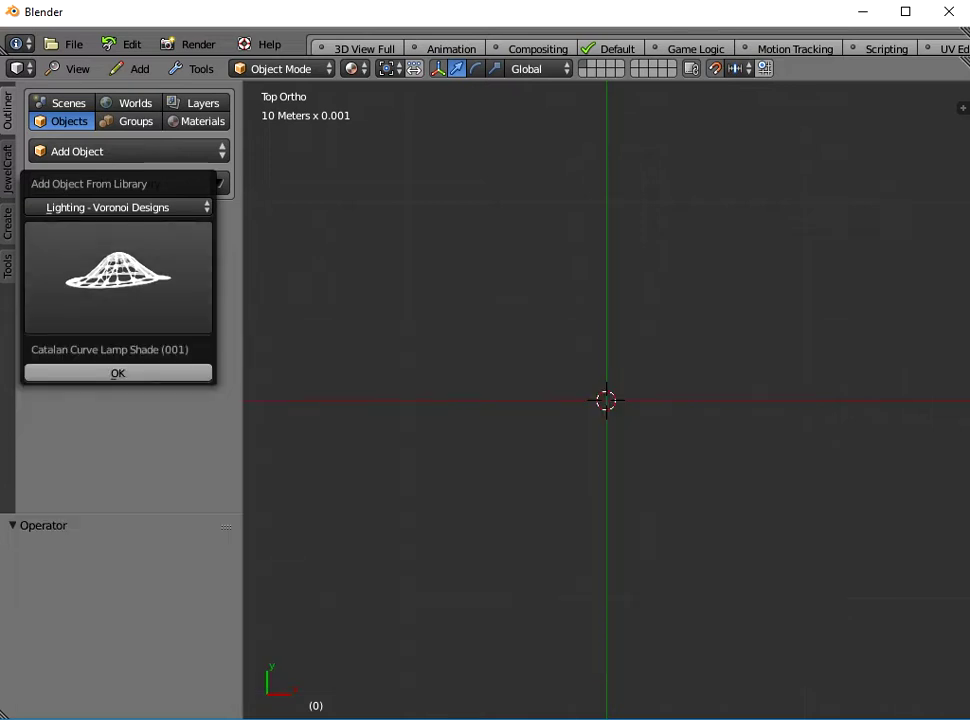
- Add the Circle X-Section group from the group library's 3D Templates Bezier Lathe category
click(135, 121)
click(134, 183)
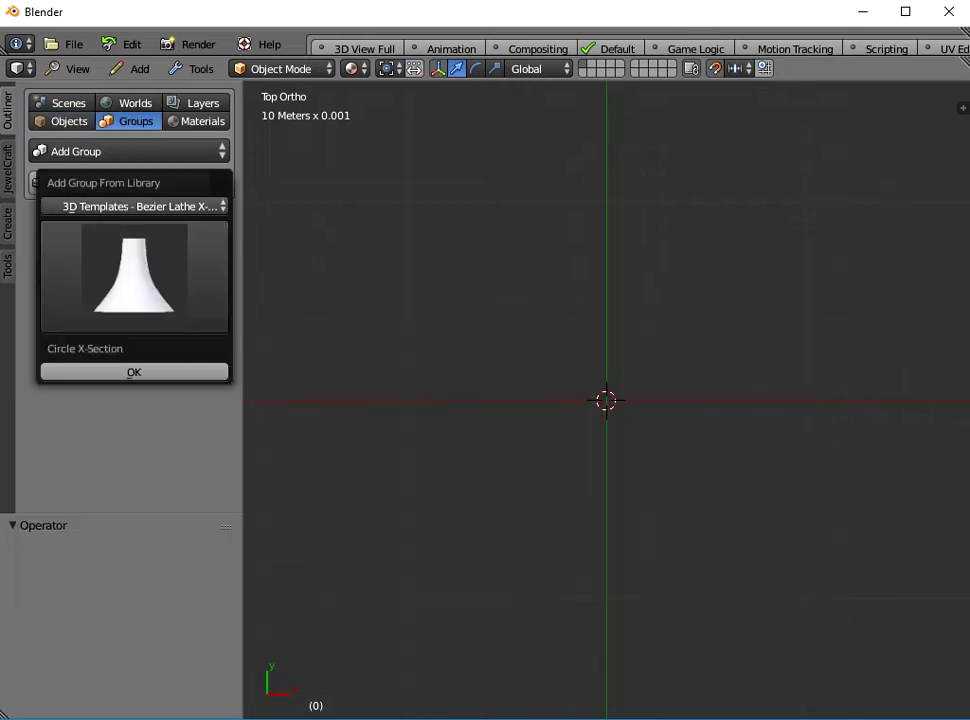
click(134, 277)
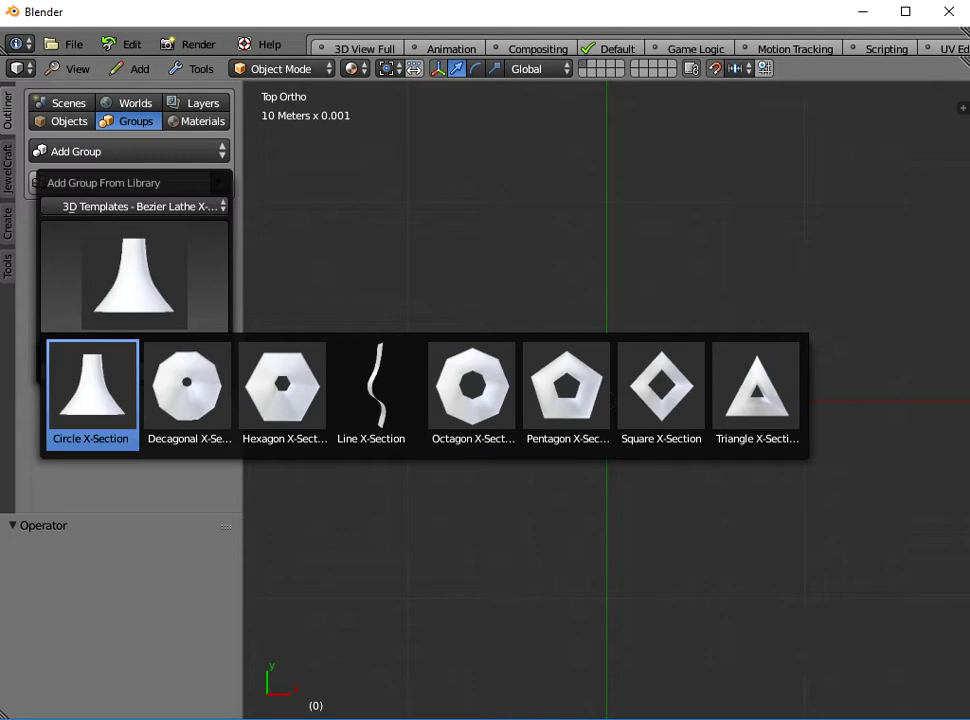
click(91, 392)
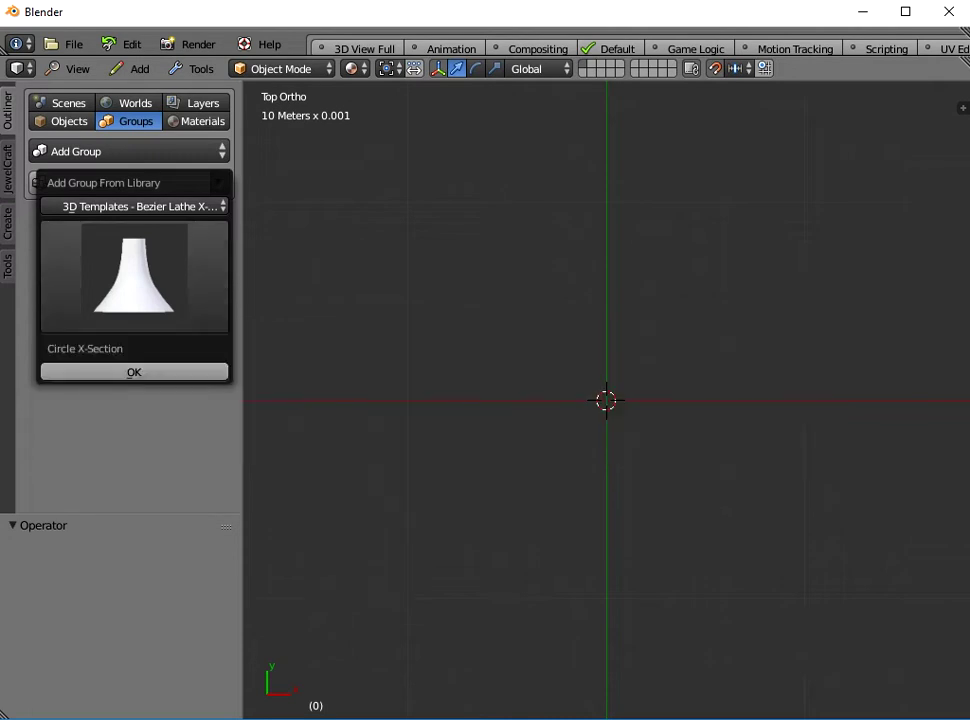
click(130, 371)
right_click(480, 400)
scroll(606, 400, down, 4)
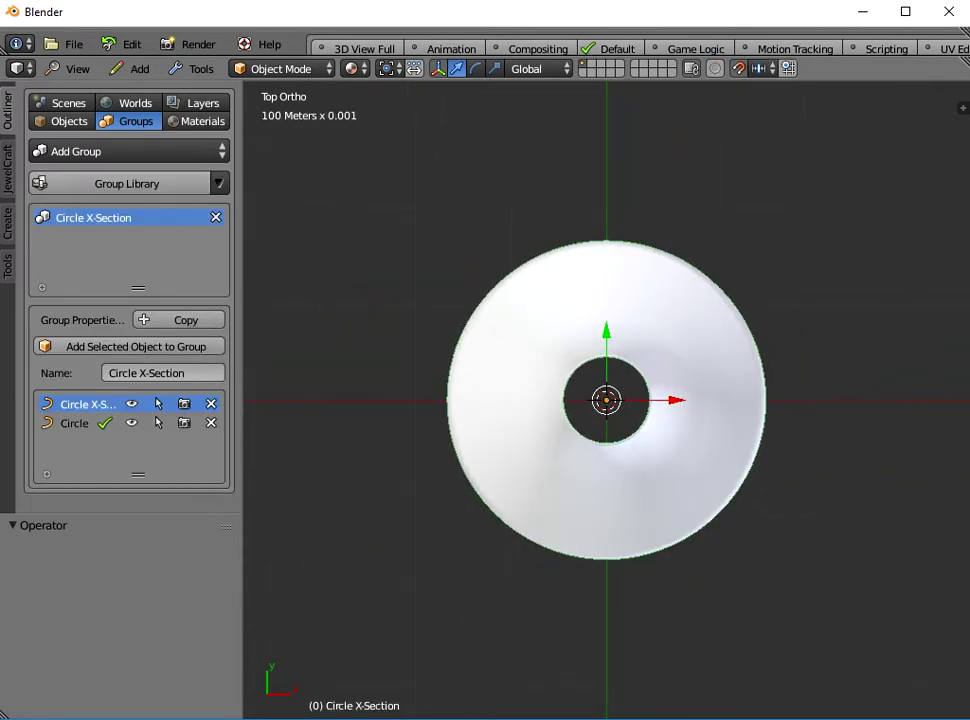
- Select the Circle X-Section profile curve through the group's object list and enter Edit Mode
key(n)
middle_drag(459, 400, 476, 290)
click(74, 423)
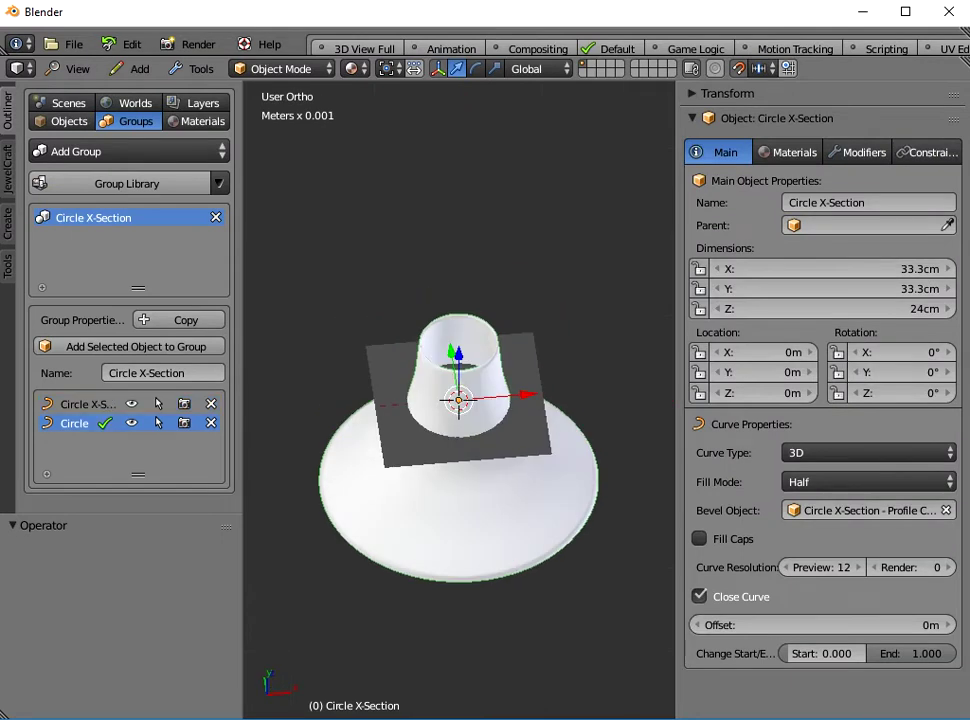
click(80, 404)
scroll(459, 400, up, 3)
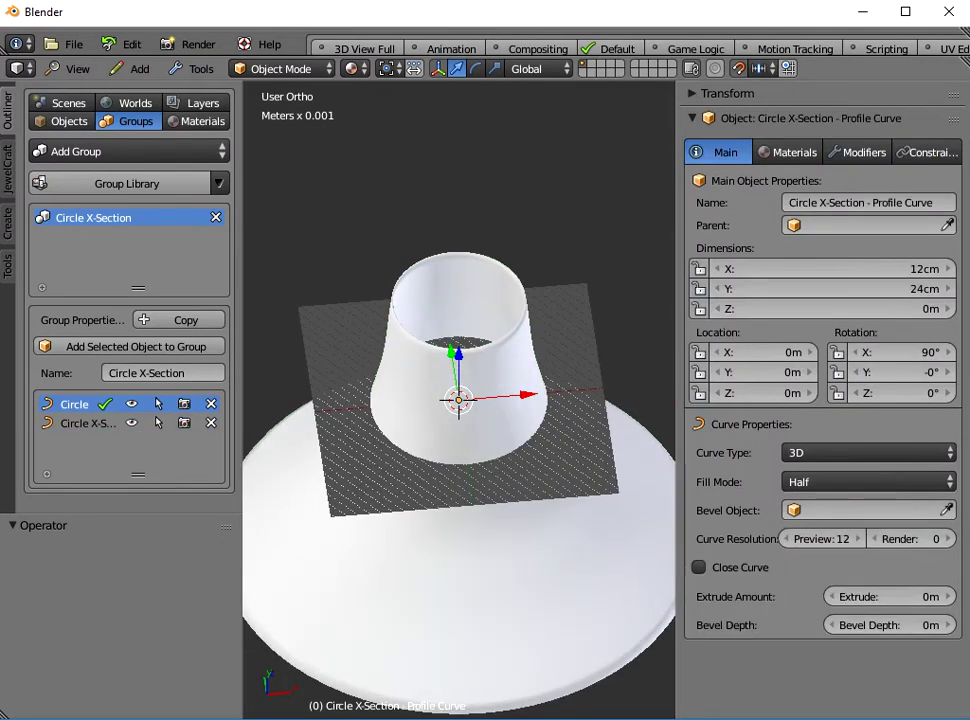
scroll(459, 400, down, 2)
key(Tab)
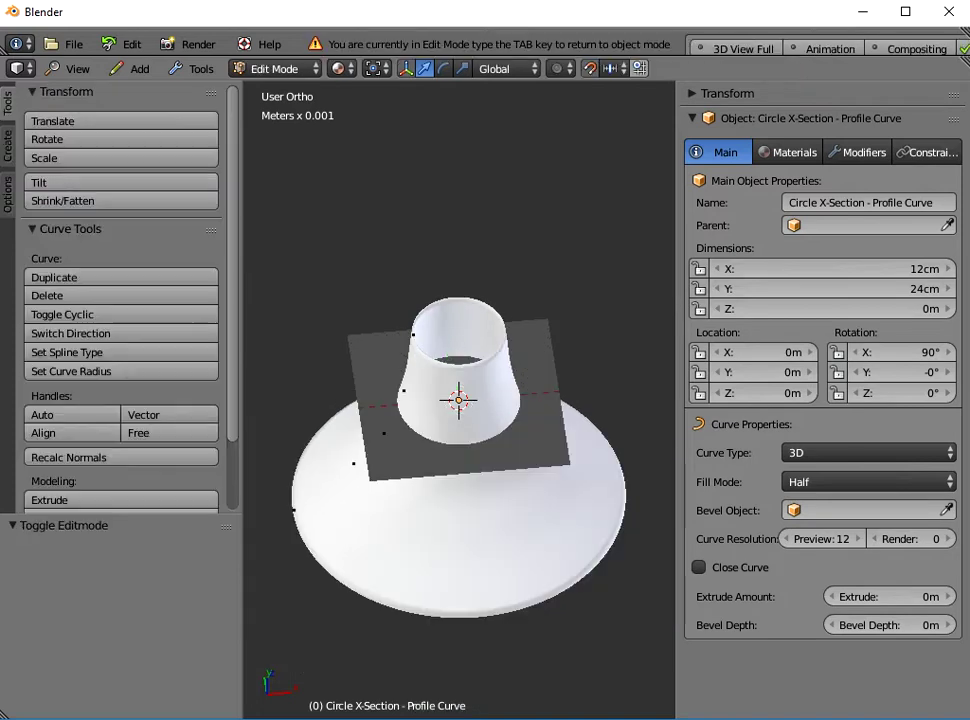
- Turn off the grid floor in the viewport options
shift+middle_drag(459, 400, 519, 337)
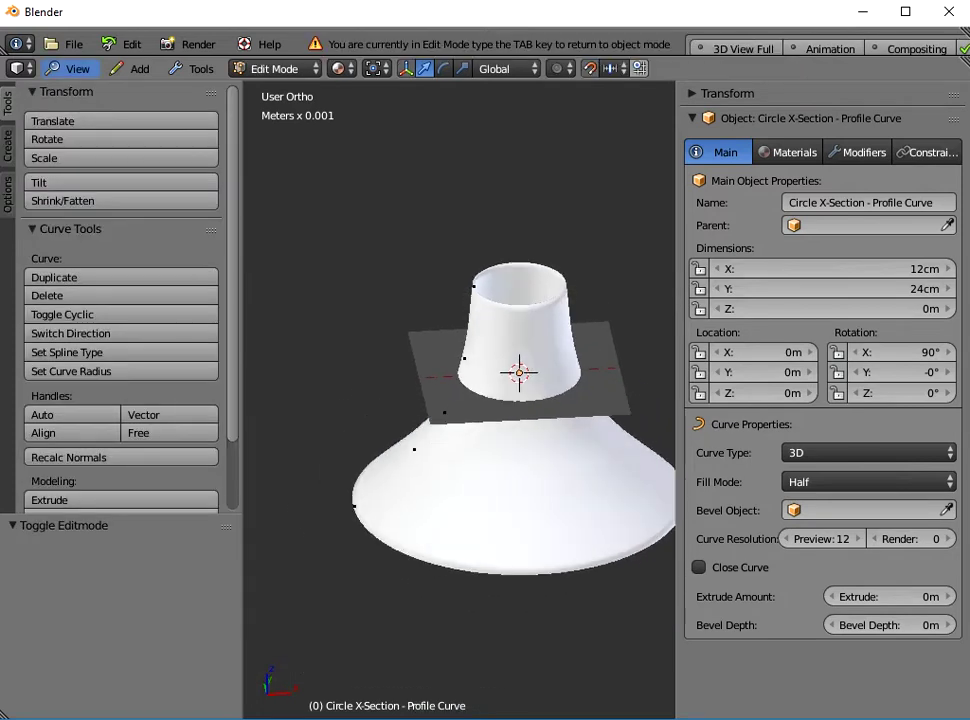
click(77, 69)
click(113, 446)
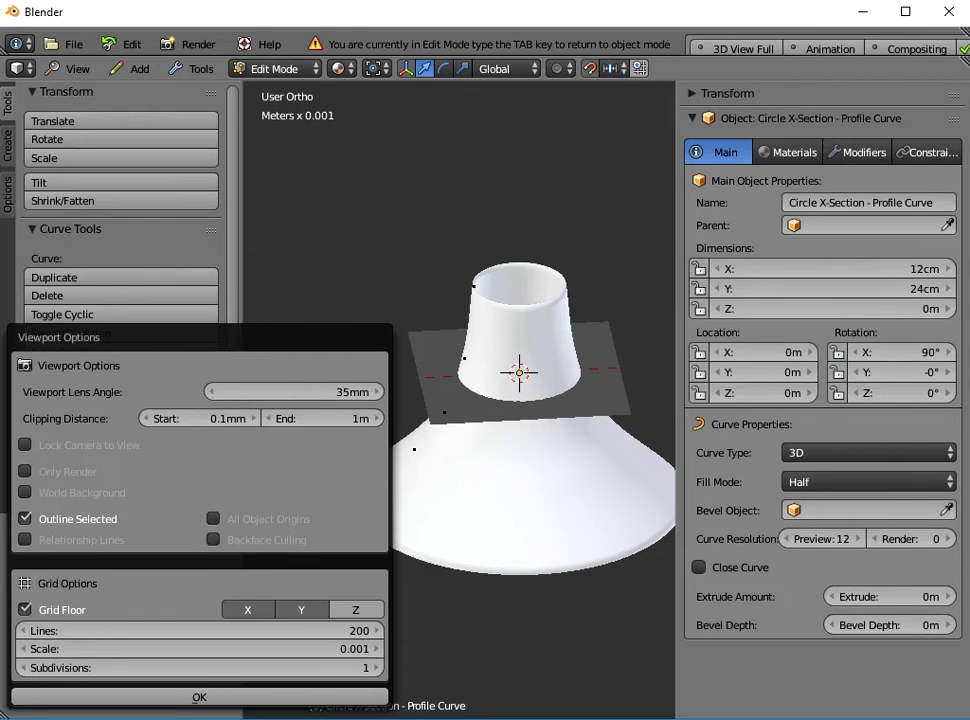
click(25, 609)
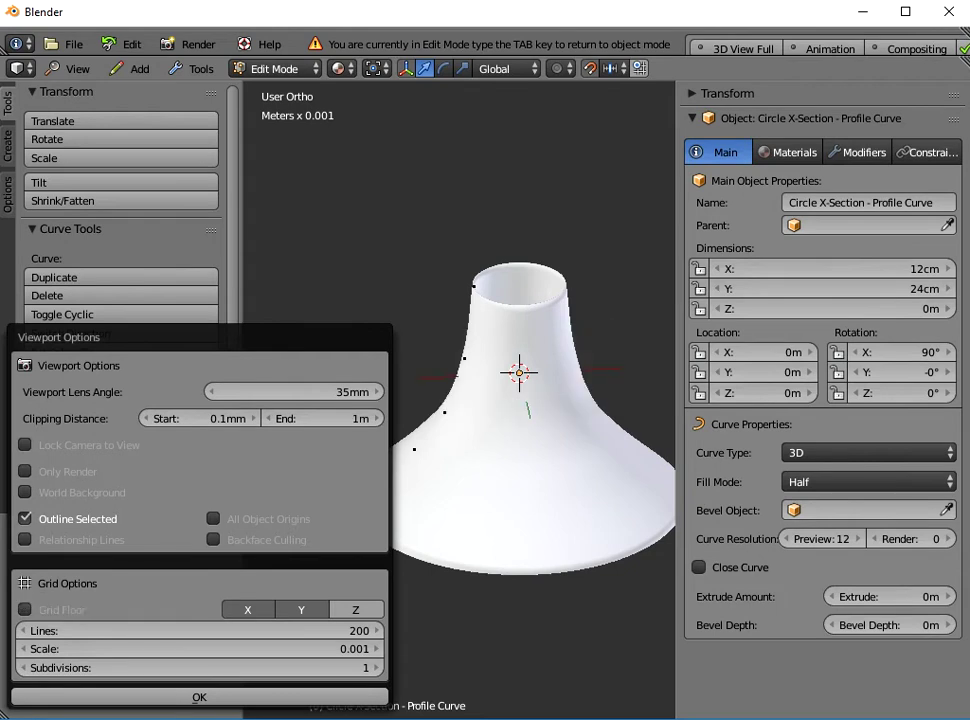
click(199, 697)
- Lower the profile curve's bottom point by about 10 cm, then lower the point above it and shift that one 3 cm along X
right_click(354, 506)
drag(354, 446, 354, 538)
right_click(414, 449)
drag(414, 390, 414, 476)
drag(485, 532, 515, 531)
- Move the profile curve's middle point about 1.3 cm inward and slightly down, and shift the point above it 2 cm along X
right_click(444, 412)
drag(444, 412, 464, 412)
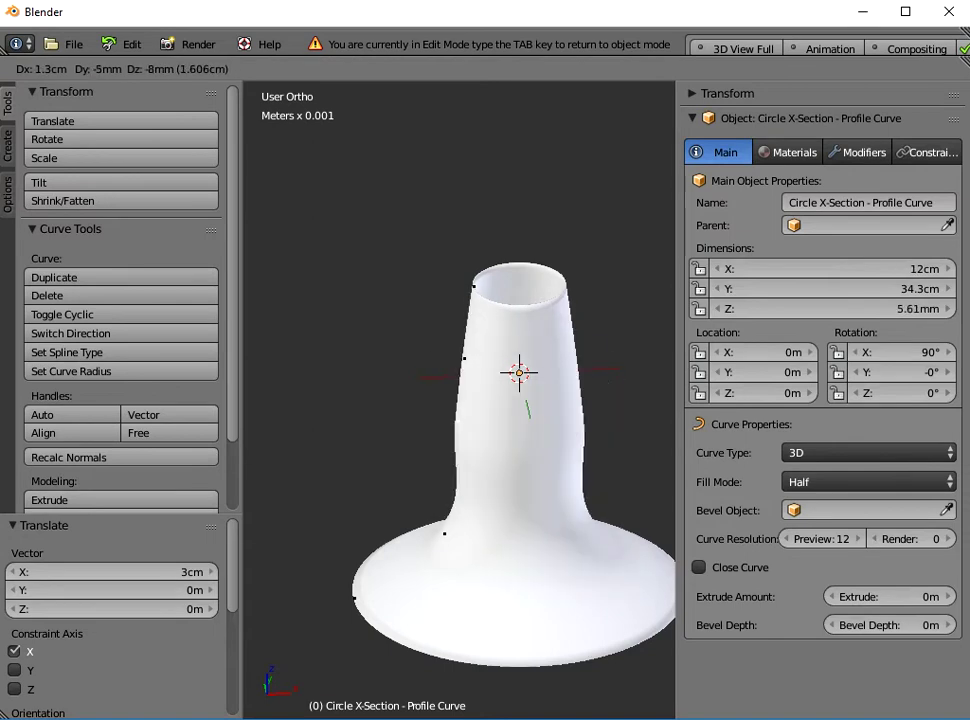
key(Return)
right_click(464, 358)
key(g)
key(x)
key(2)
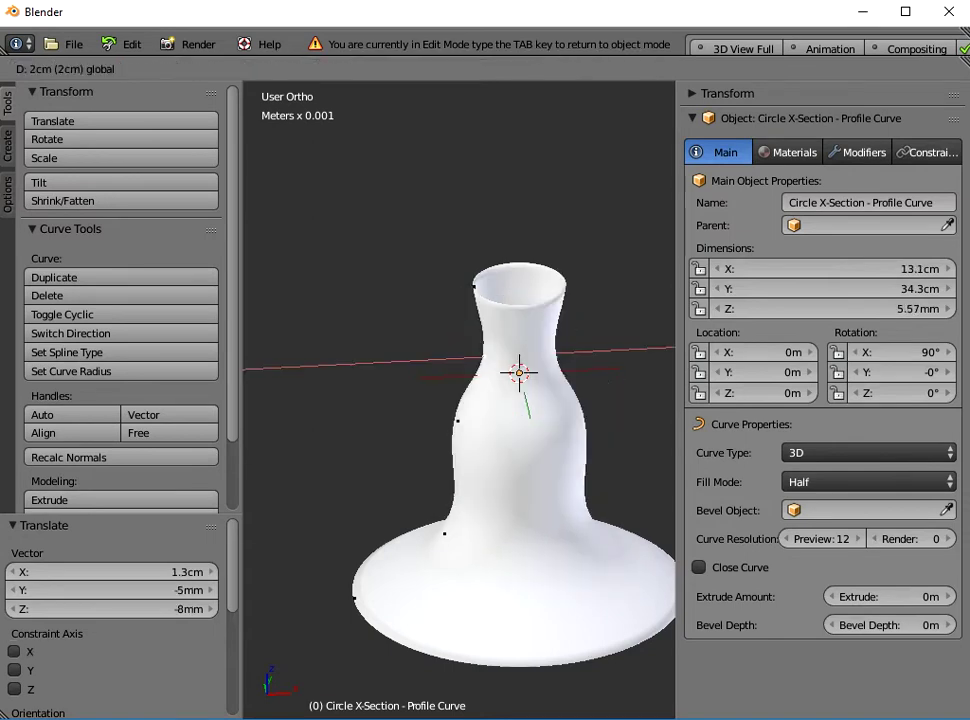
key(Return)
- Shift the profile curve's top point about 1.8 cm inward along X and return to Object Mode
right_click(474, 286)
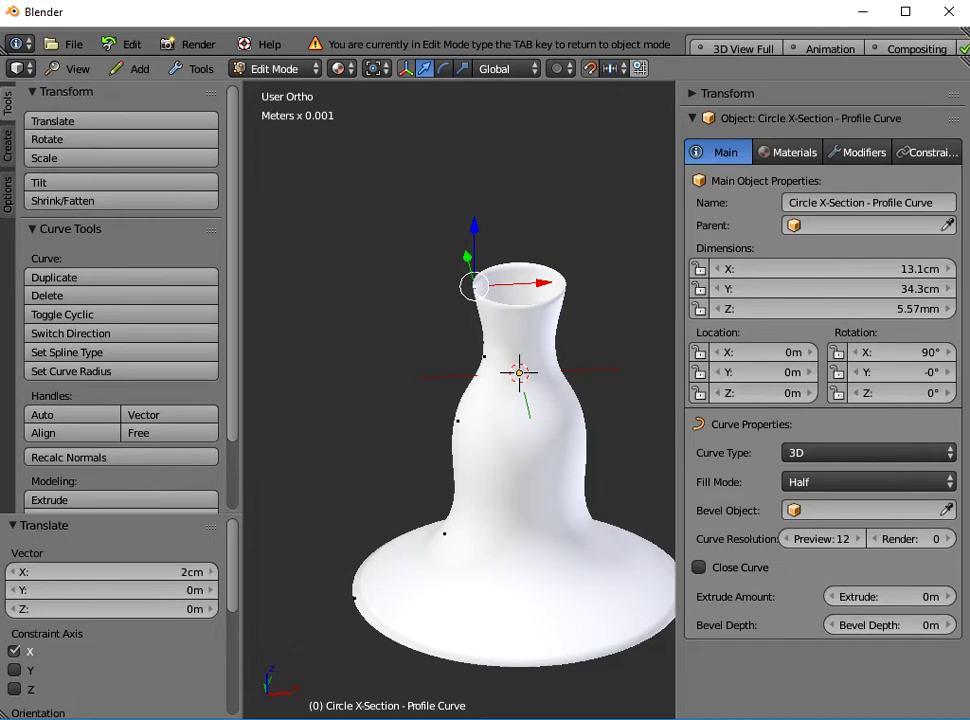
key(g)
key(x)
click(490, 290)
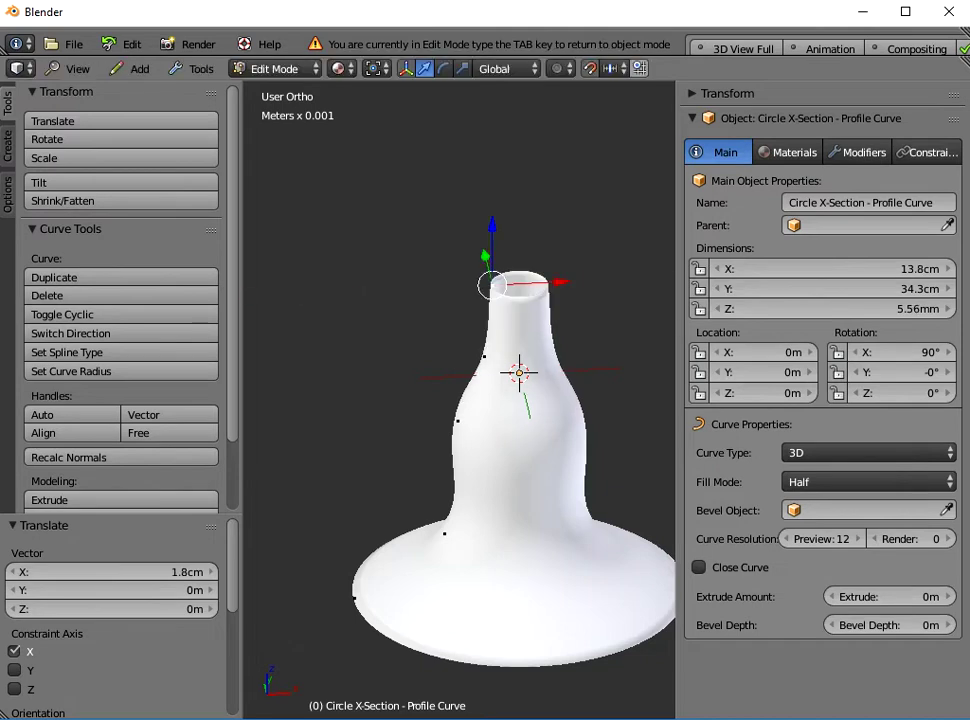
scroll(490, 300, down, 2)
middle_drag(490, 380, 490, 346)
key(a)
key(Tab)
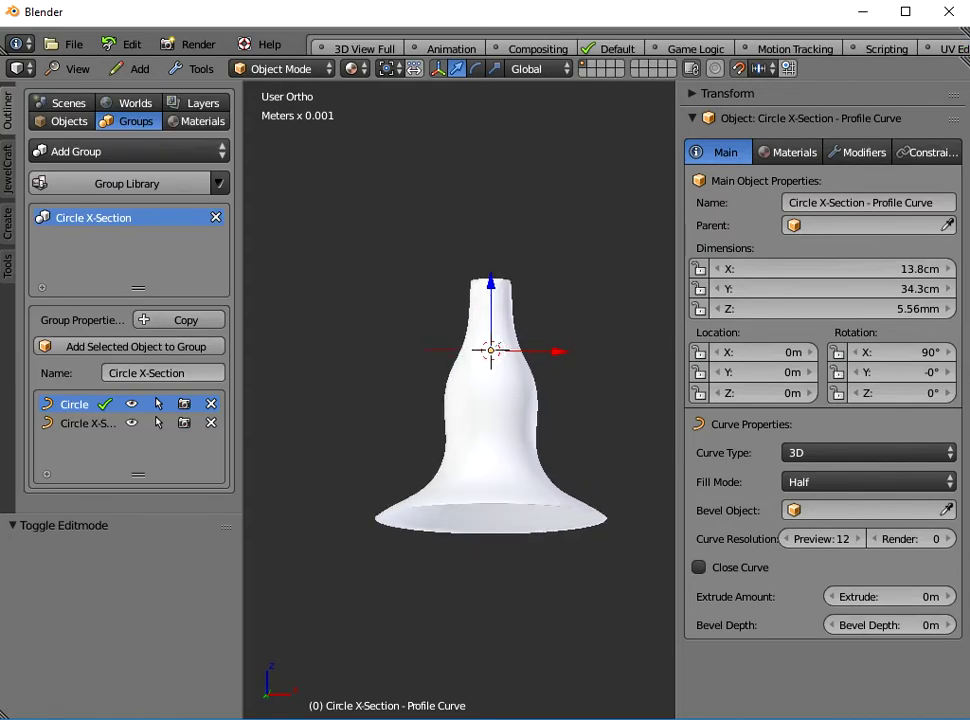
- Remove the lathed lampshade's Solidify modifier and convert the lampshade to a mesh
right_click(525, 400)
click(858, 152)
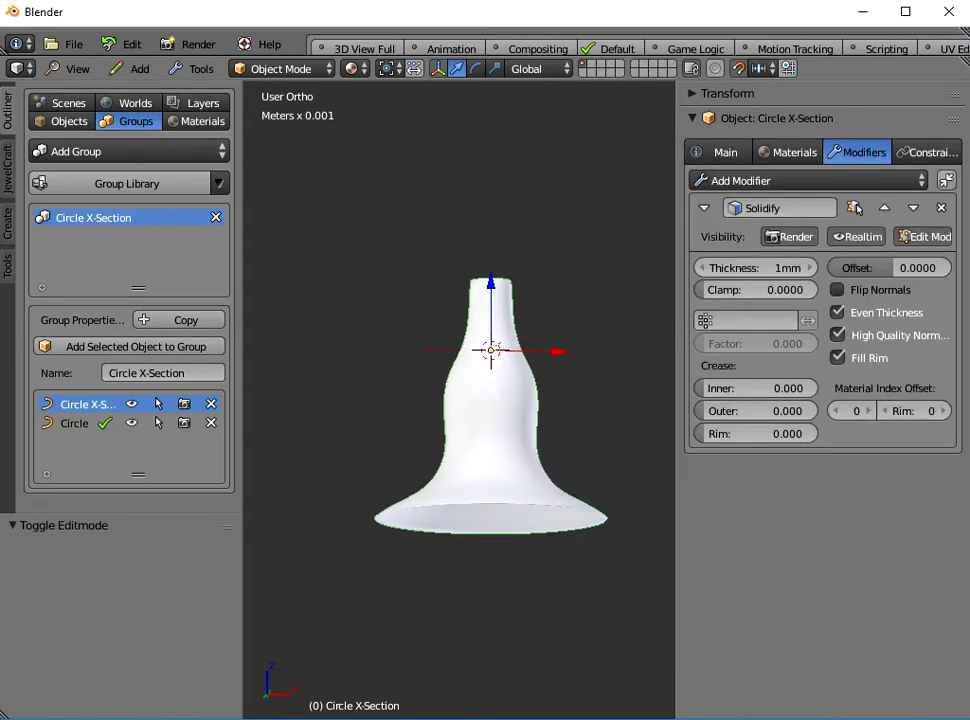
click(941, 207)
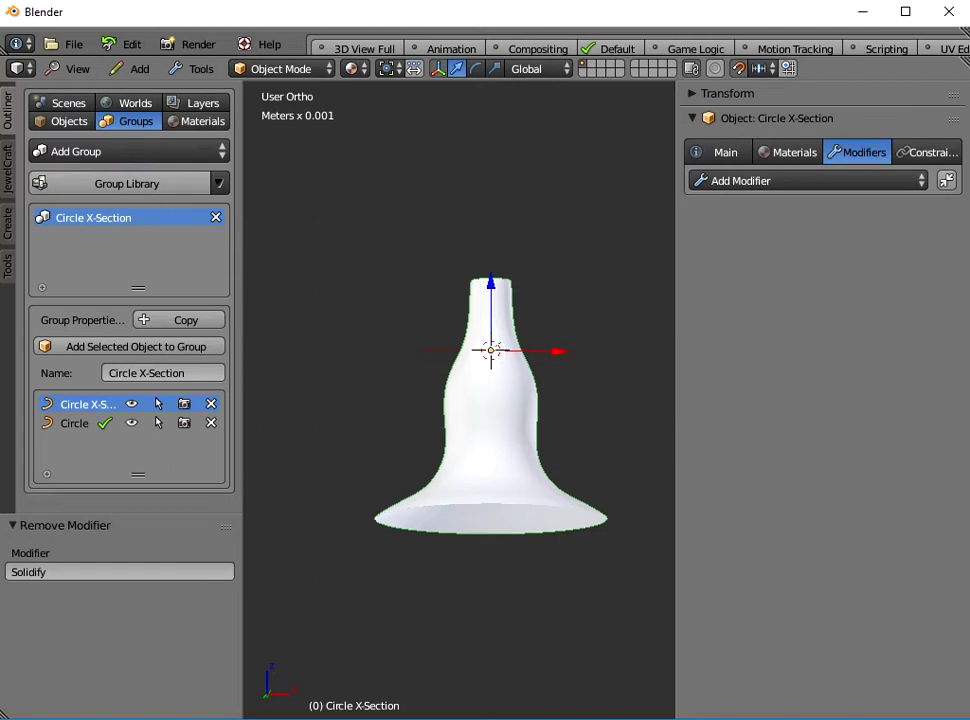
click(192, 68)
mouse_move(265, 111)
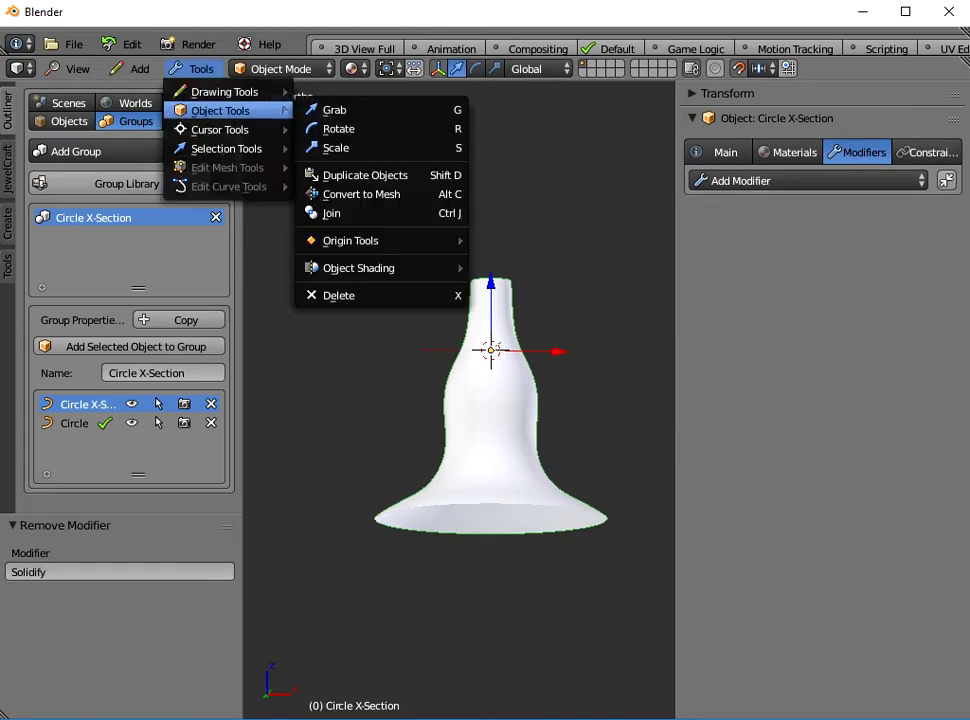
click(360, 194)
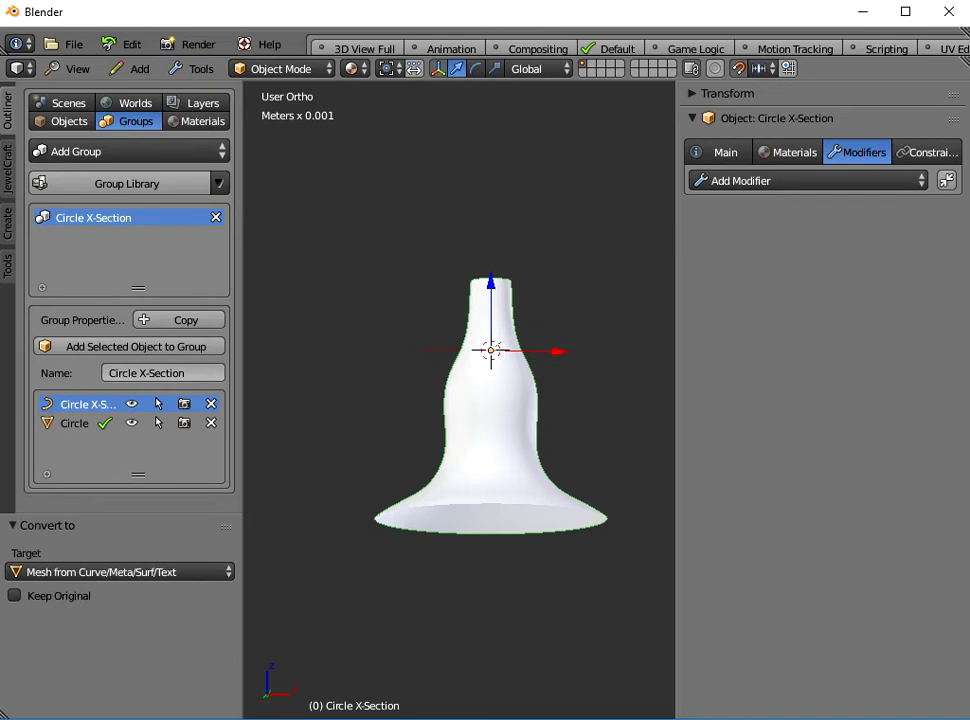
- Add a Decimate modifier with a collapse ratio of 0.1 to the lampshade and collapse its settings
click(760, 180)
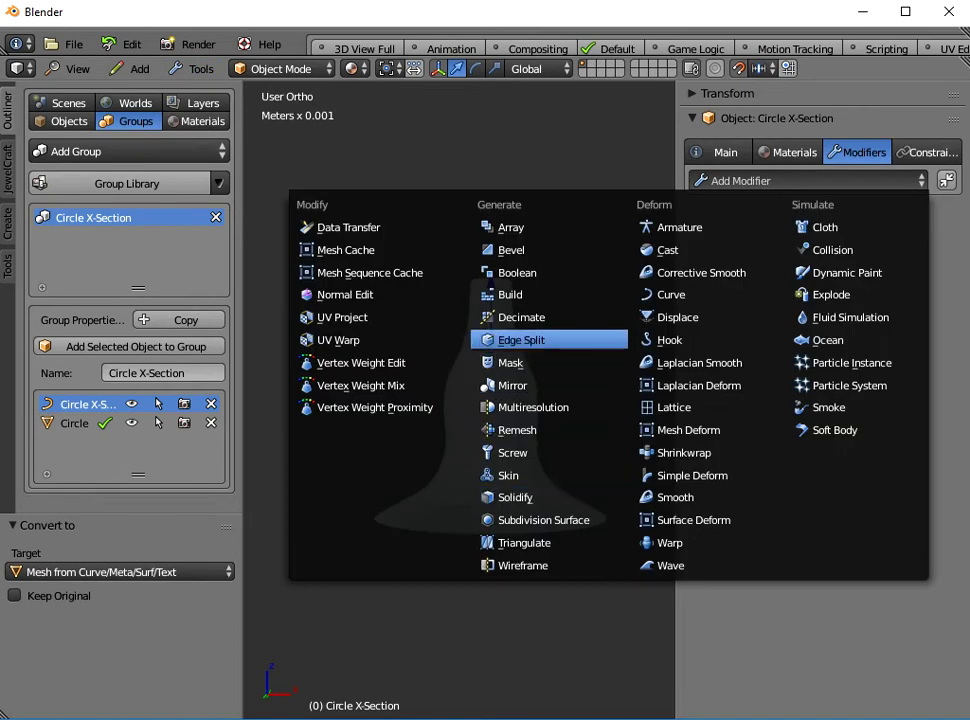
click(521, 317)
click(822, 296)
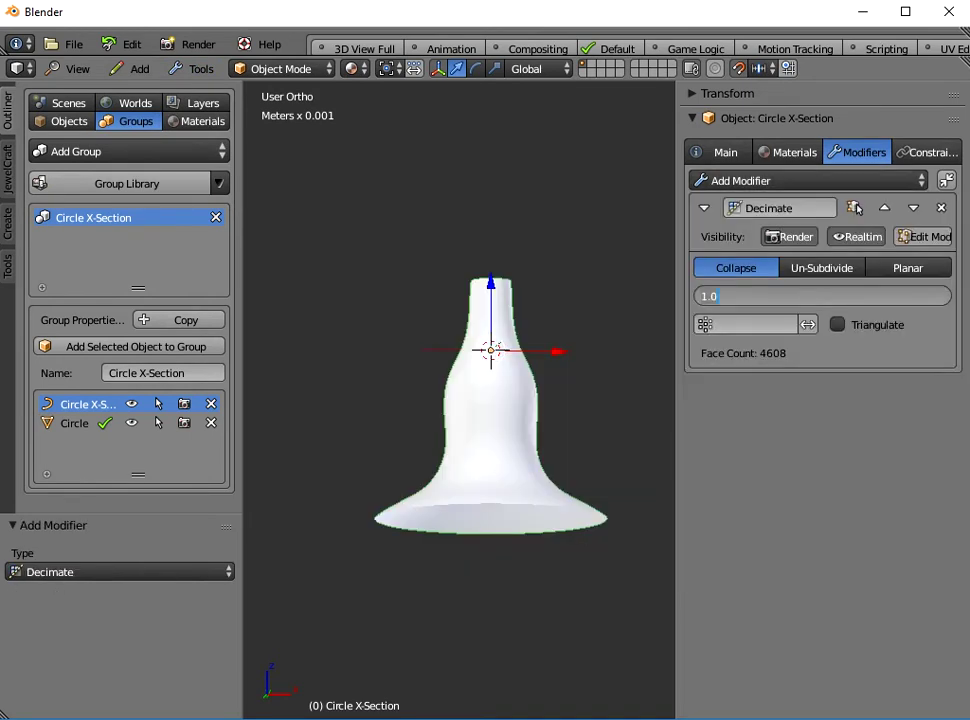
text(0.1)
key(Return)
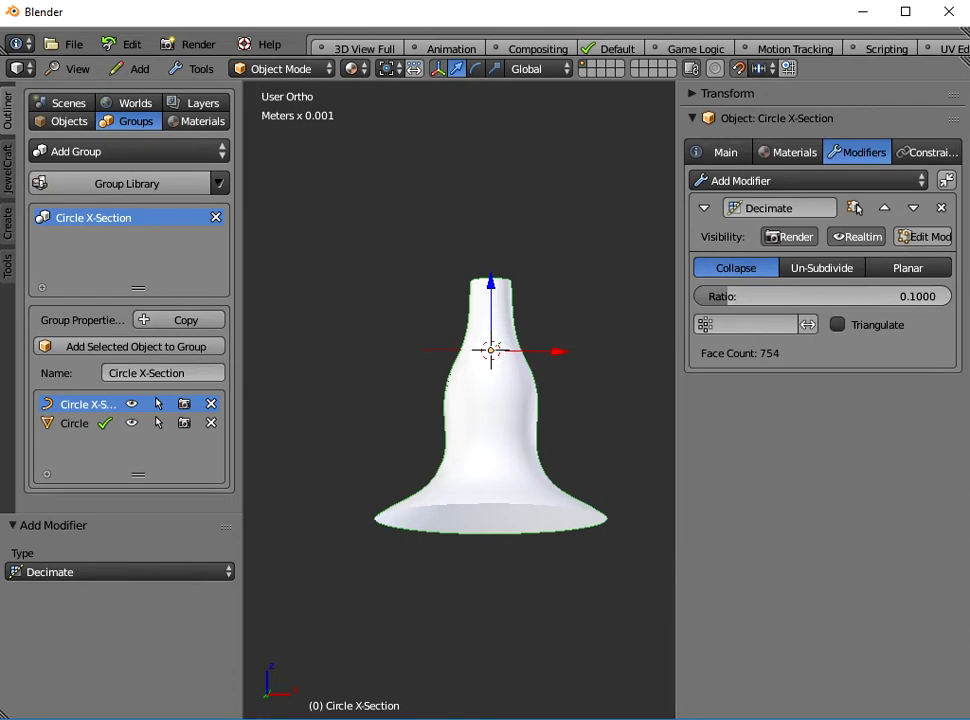
click(704, 208)
- Add a second Decimate modifier with a collapse ratio of 0.2 to the lampshade
click(800, 180)
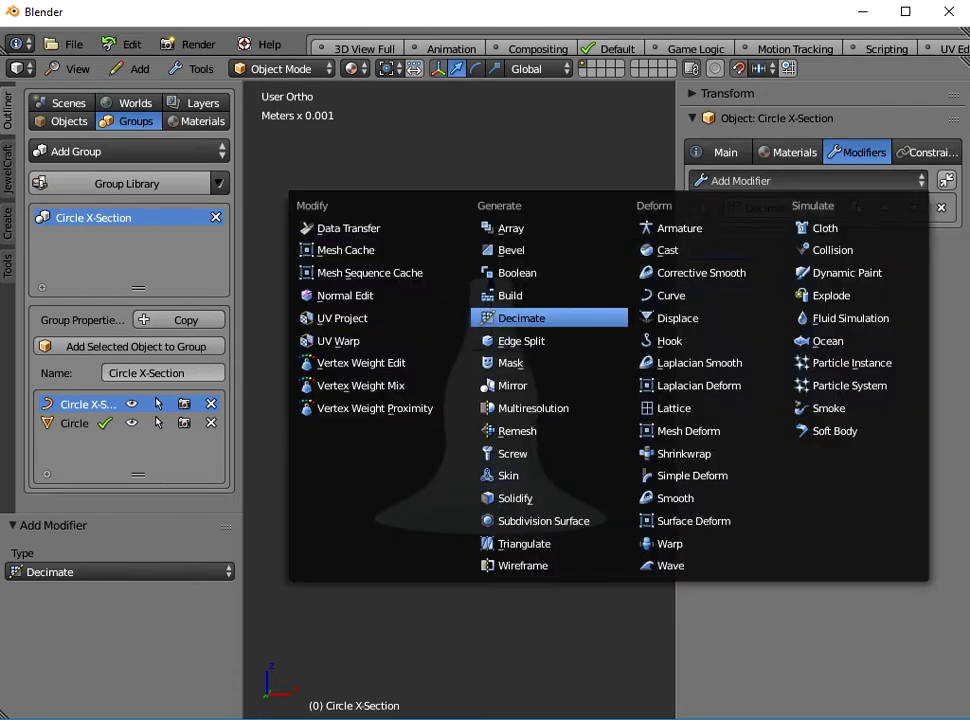
click(549, 318)
text(0.2)
key(Return)
- Add a Wireframe modifier with thickness 4, Crease Edges on at weight 0, and Boundary enabled
click(800, 180)
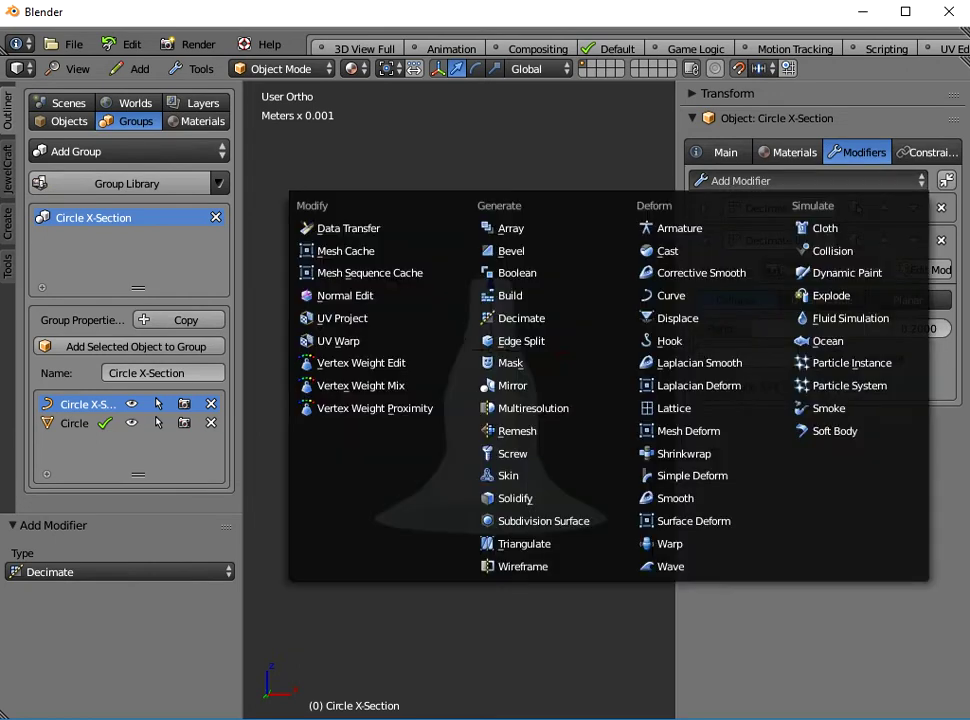
click(550, 566)
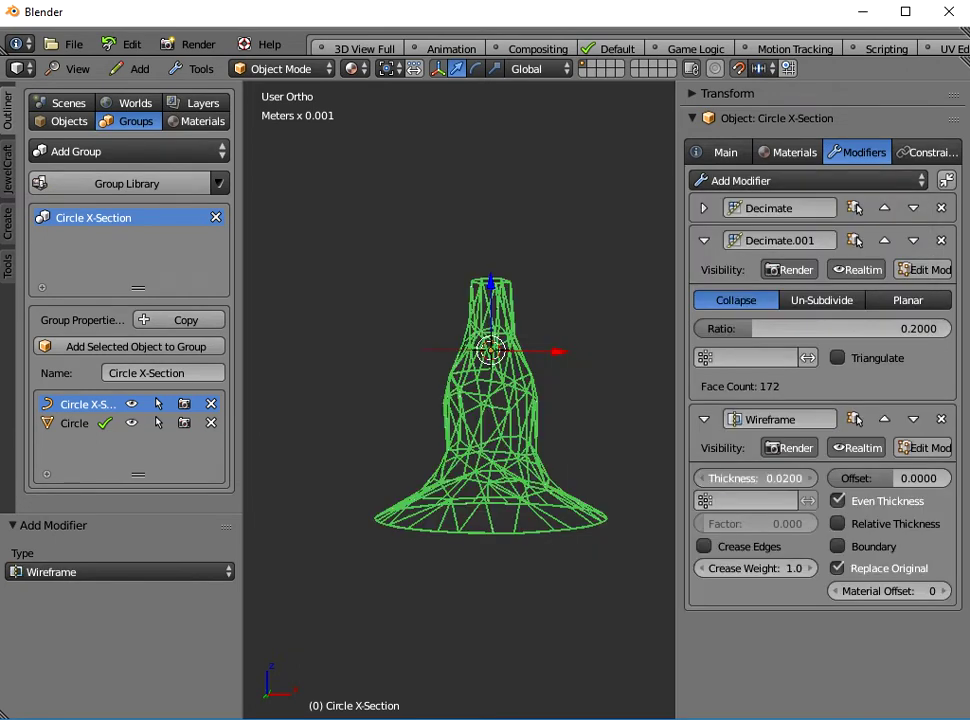
click(755, 478)
text(4)
key(Return)
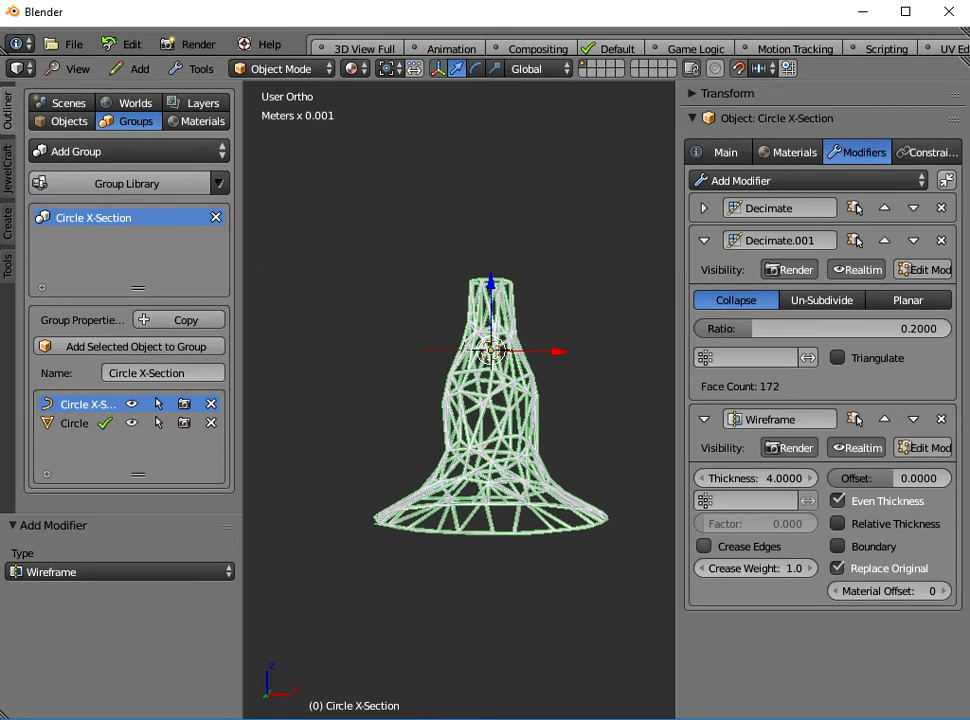
click(740, 547)
click(755, 568)
text(0)
key(Return)
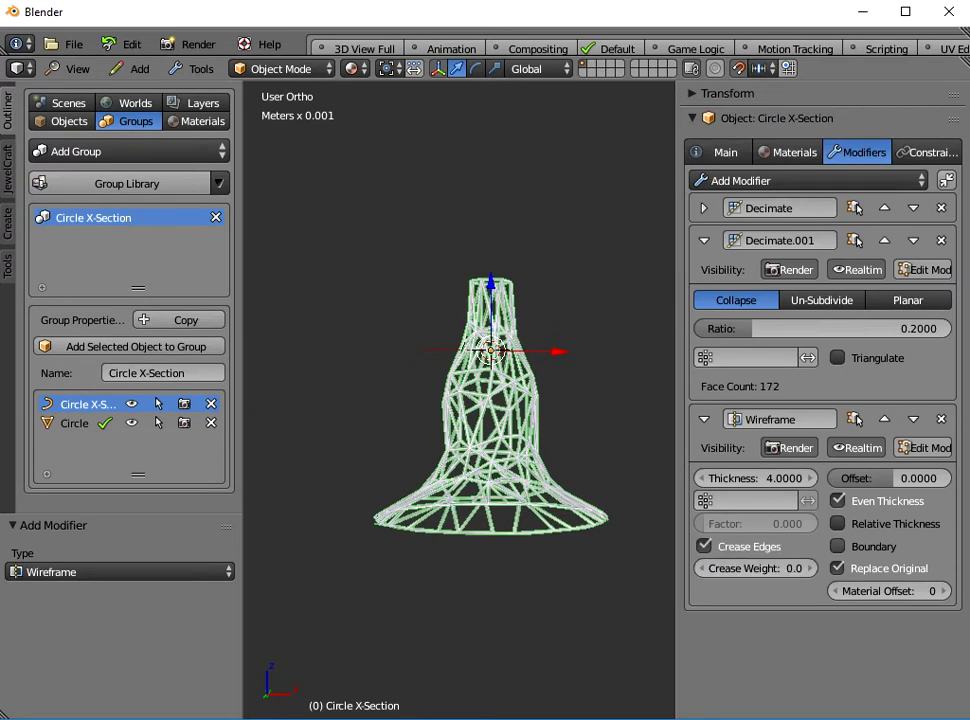
click(837, 546)
- Add a Subdivision Surface modifier with 3 view subdivisions to the lampshade
click(800, 180)
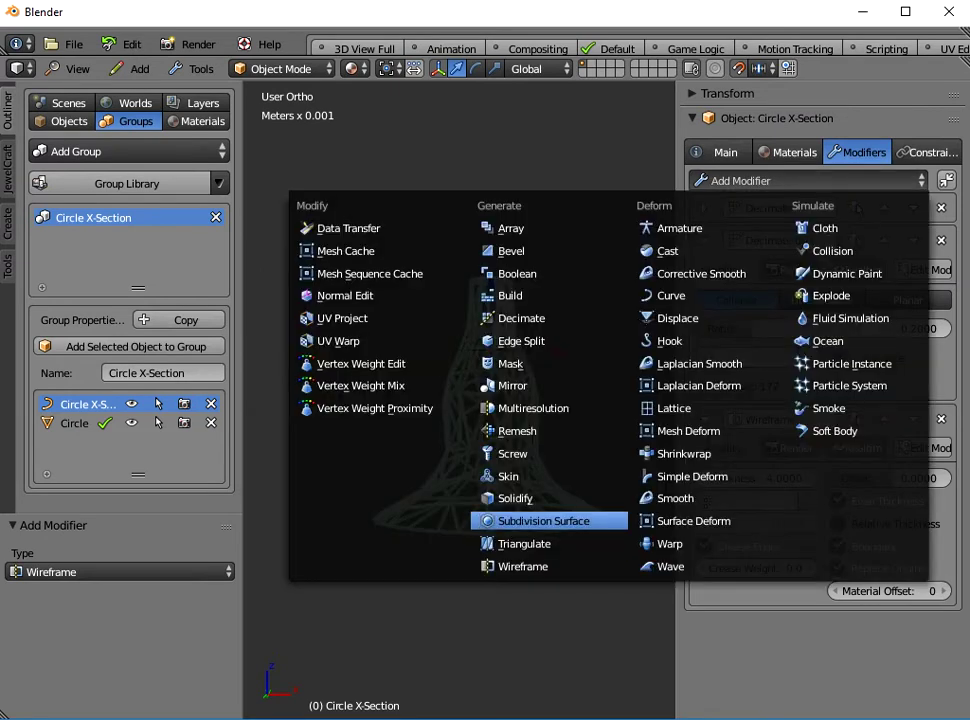
click(543, 521)
scroll(815, 400, down, 3)
click(752, 669)
text(3)
key(Return)
- Raise the second Decimate modifier's ratio to about 0.43 and examine the Voronoi lampshade from several angles
scroll(456, 408, up, 3)
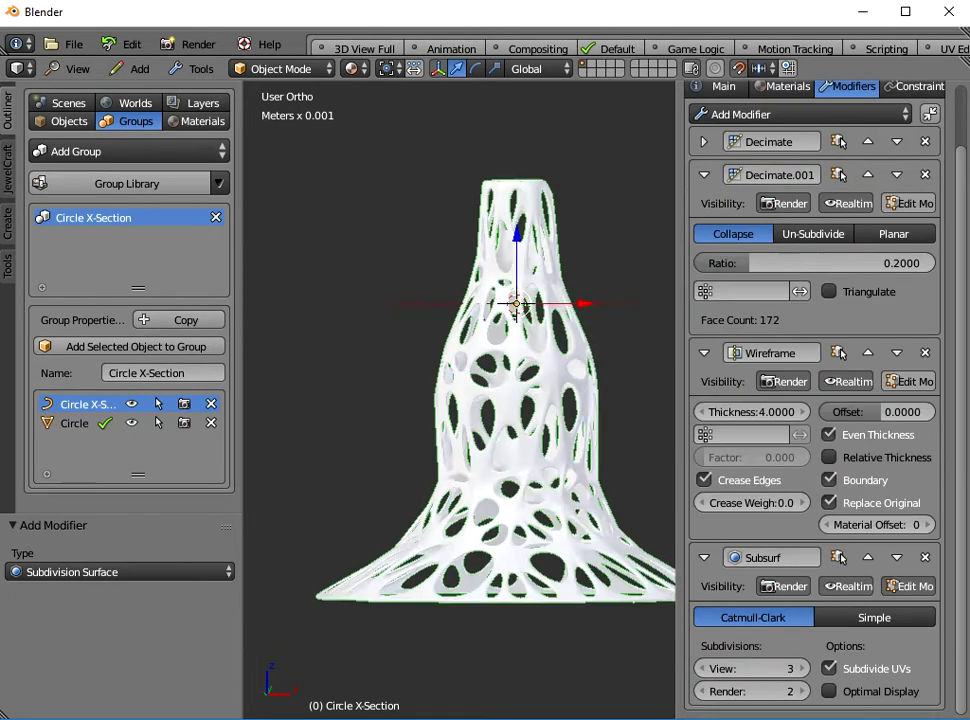
middle_drag(456, 408, 460, 485)
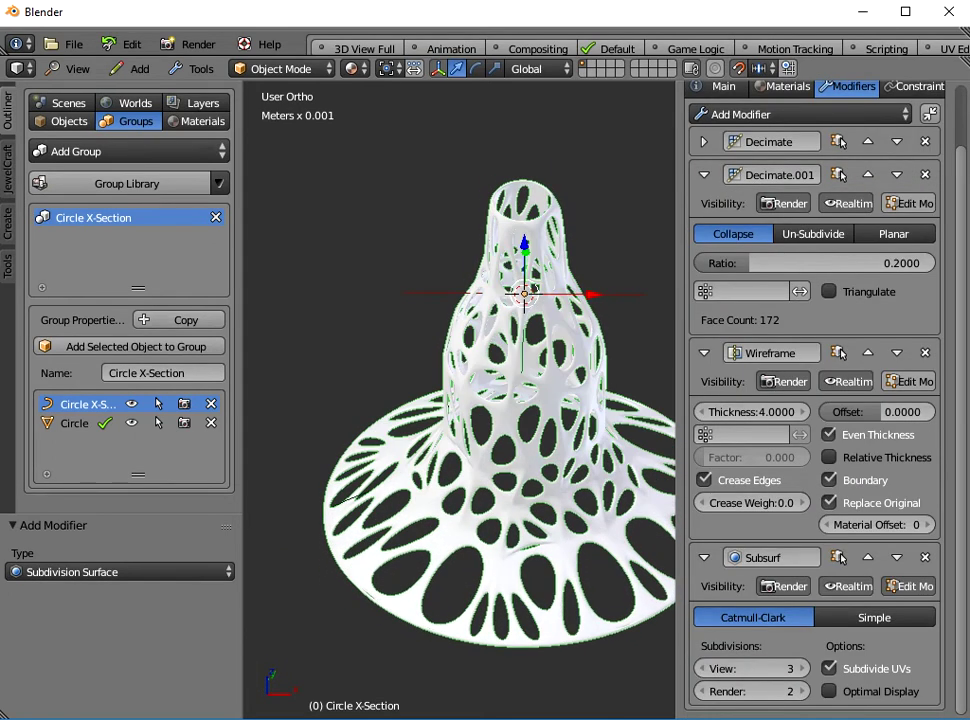
key(n)
scroll(606, 400, down, 2)
shift+middle_drag(606, 400, 492, 352)
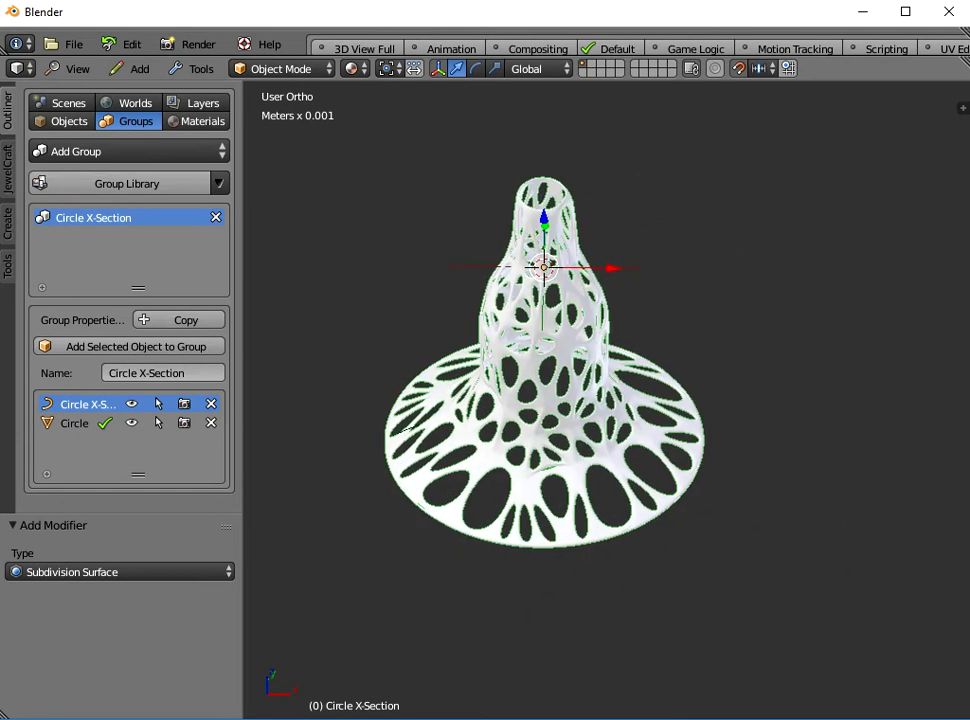
key(n)
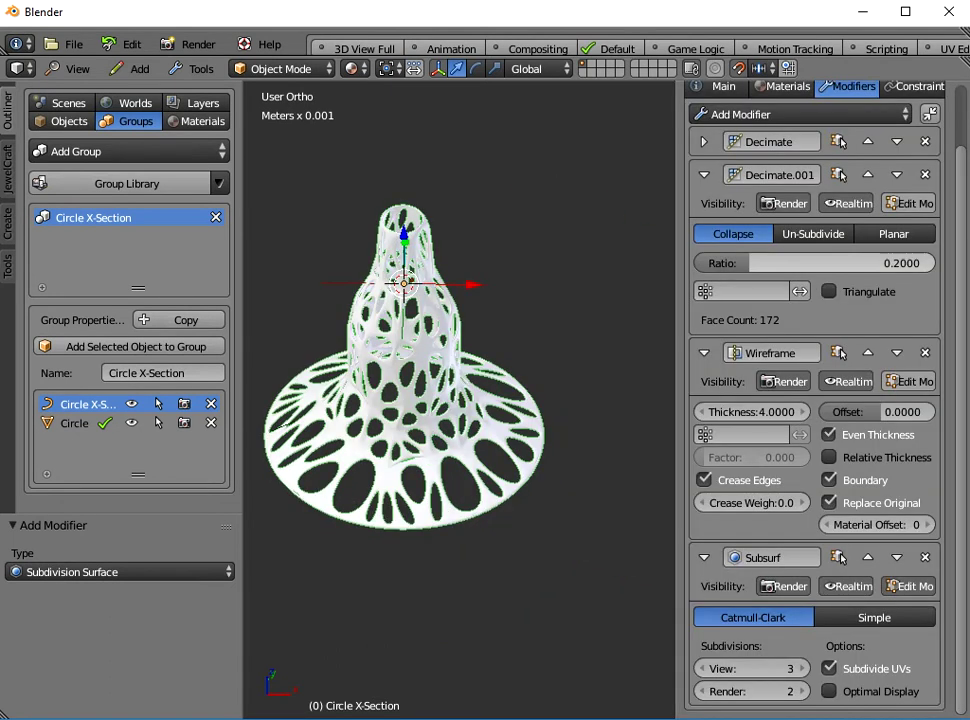
drag(742, 263, 797, 263)
shift+middle_drag(560, 300, 622, 369)
scroll(560, 380, up, 3)
mouse_move(560, 380)
middle_down()
mouse_move(560, 325)
mouse_move(568, 525)
mouse_move(554, 366)
middle_up()
scroll(560, 405, down, 3)
middle_drag(461, 358, 460, 430)
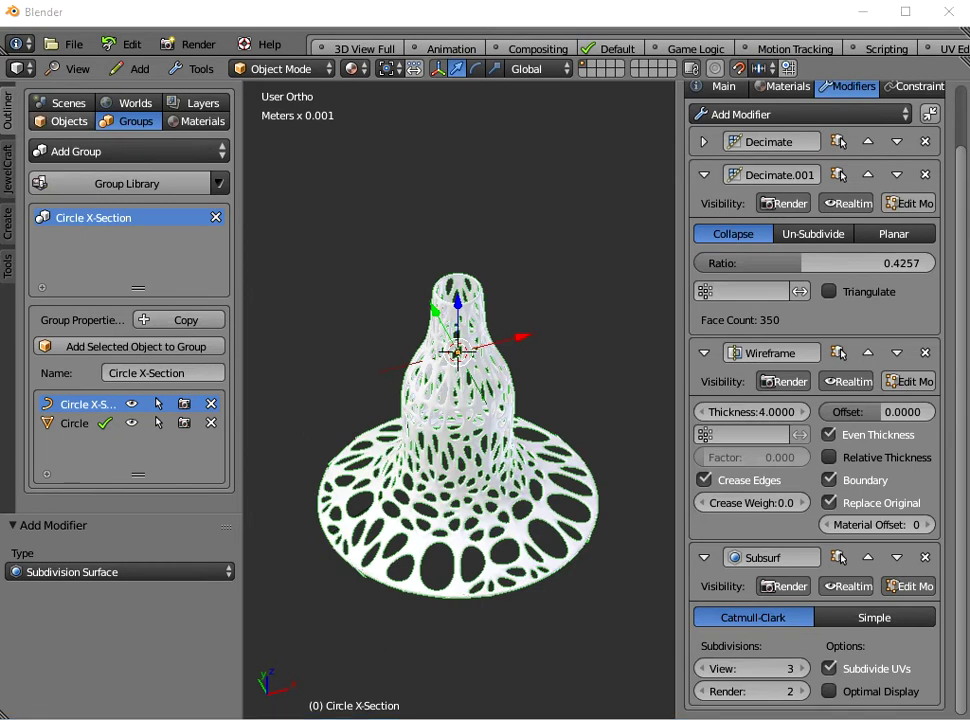
- Start a new file by reloading the startup scene
click(72, 44)
click(77, 67)
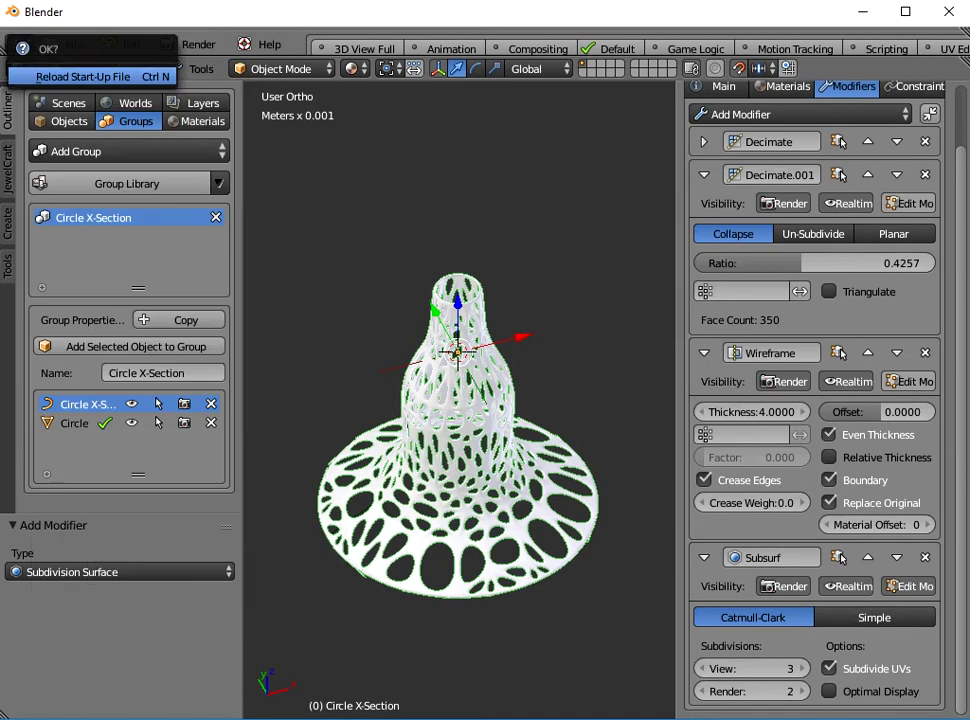
click(88, 73)
- Browse the lamp shades in the object library's Lighting - Parametric Designs category
click(126, 183)
click(110, 201)
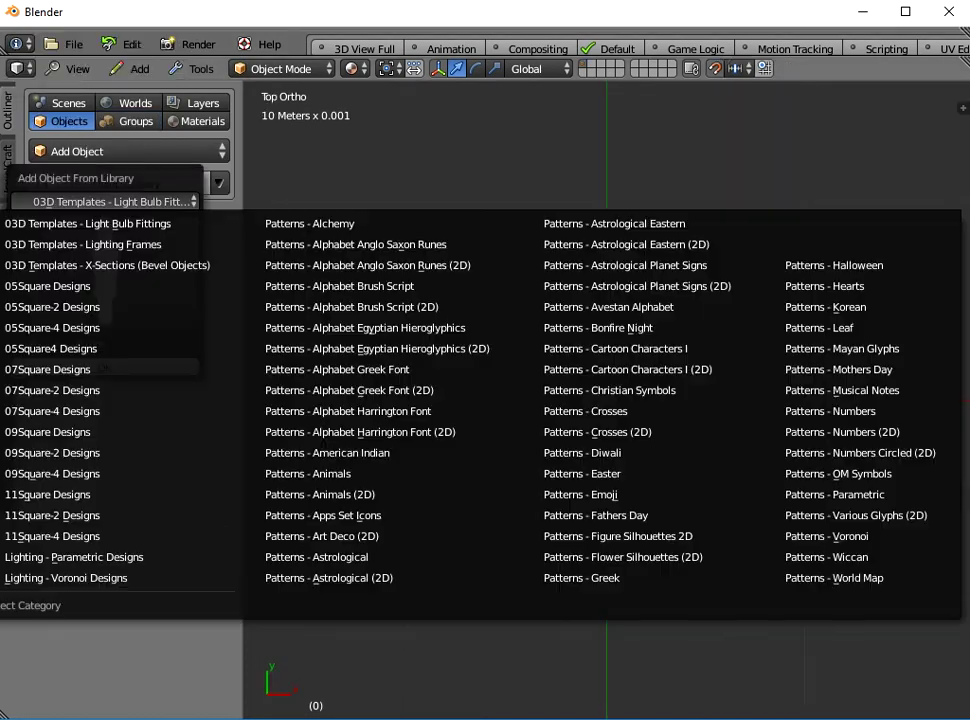
click(70, 557)
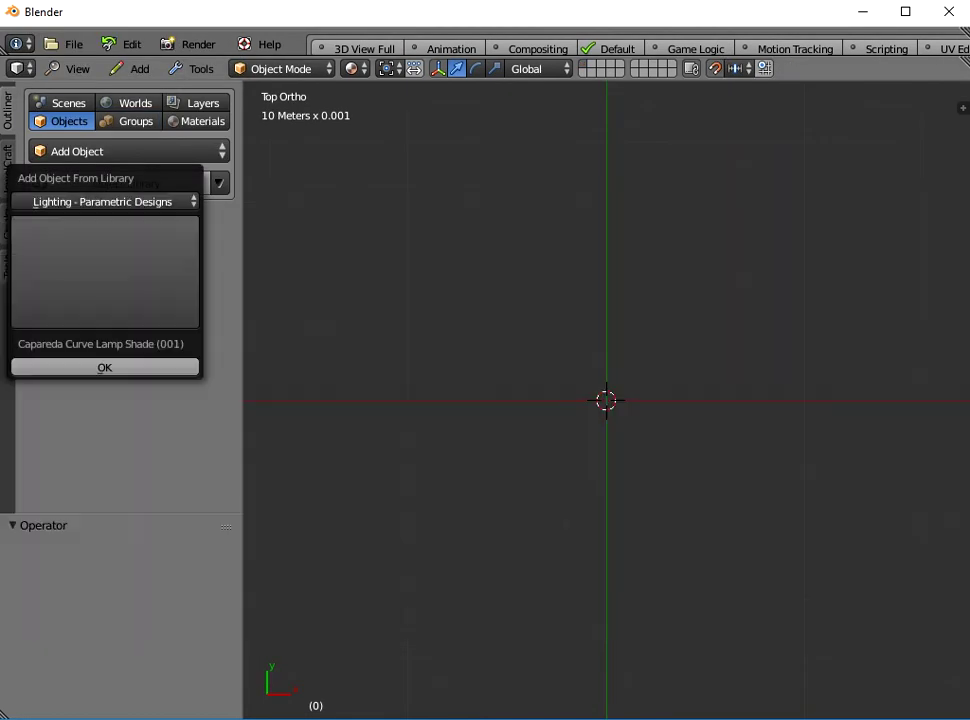
click(105, 270)
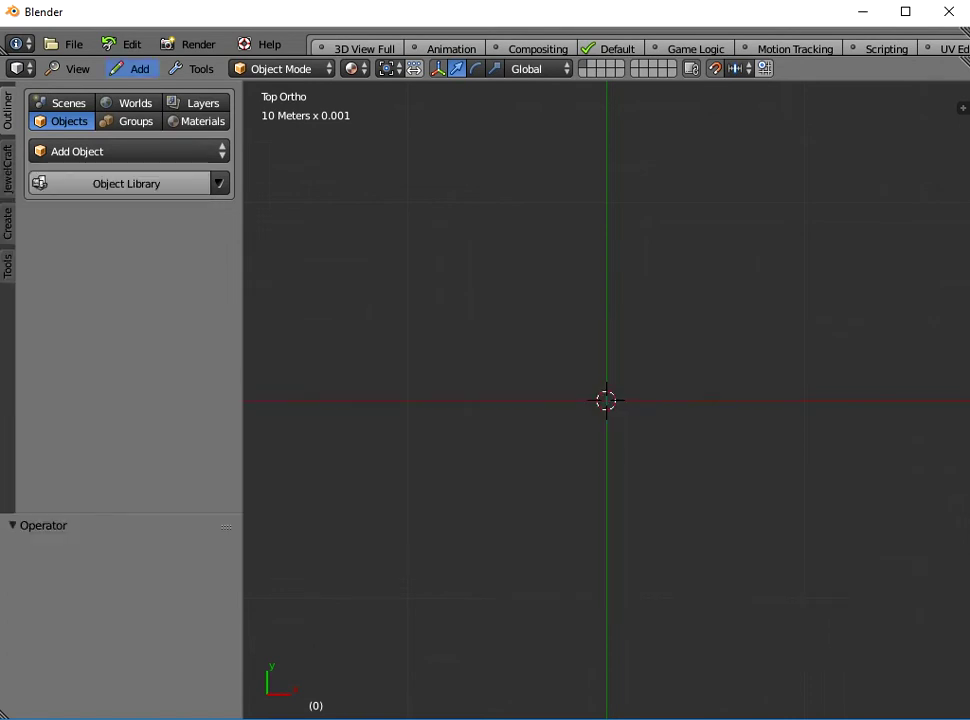
- Add a Tennis Seam curve at the scene origin
click(133, 68)
mouse_move(150, 110)
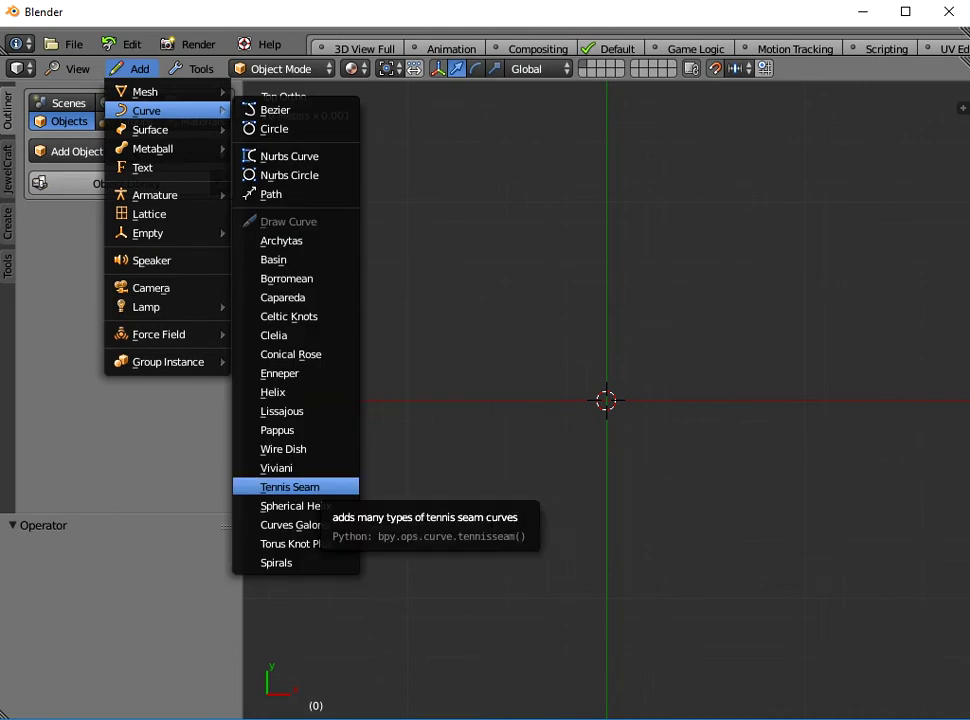
click(290, 487)
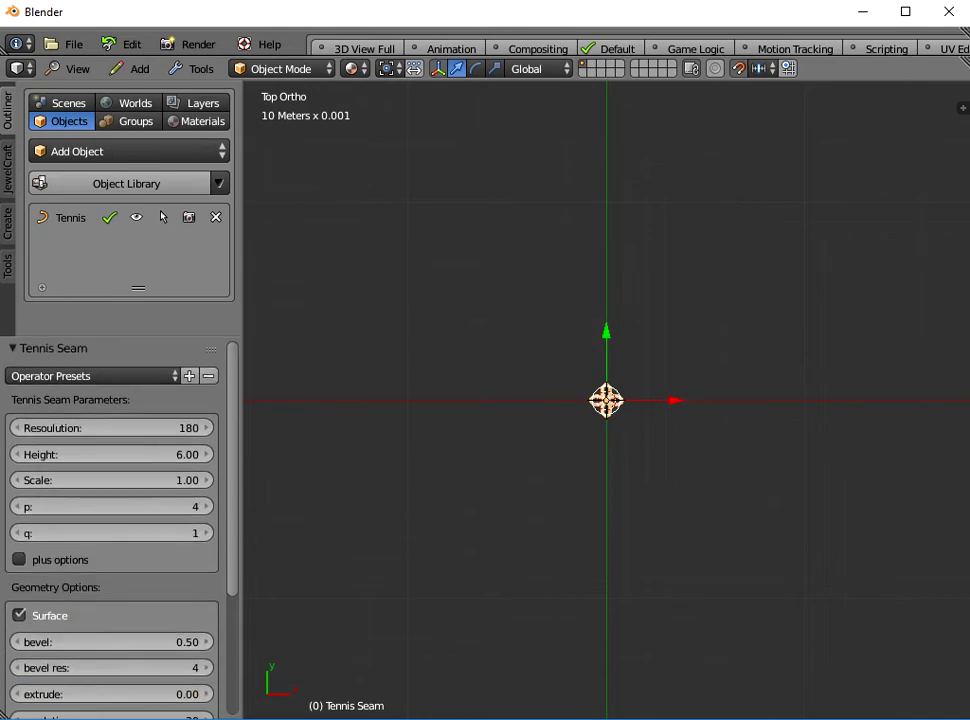
middle_drag(606, 460, 632, 330)
scroll(632, 330, up, 3)
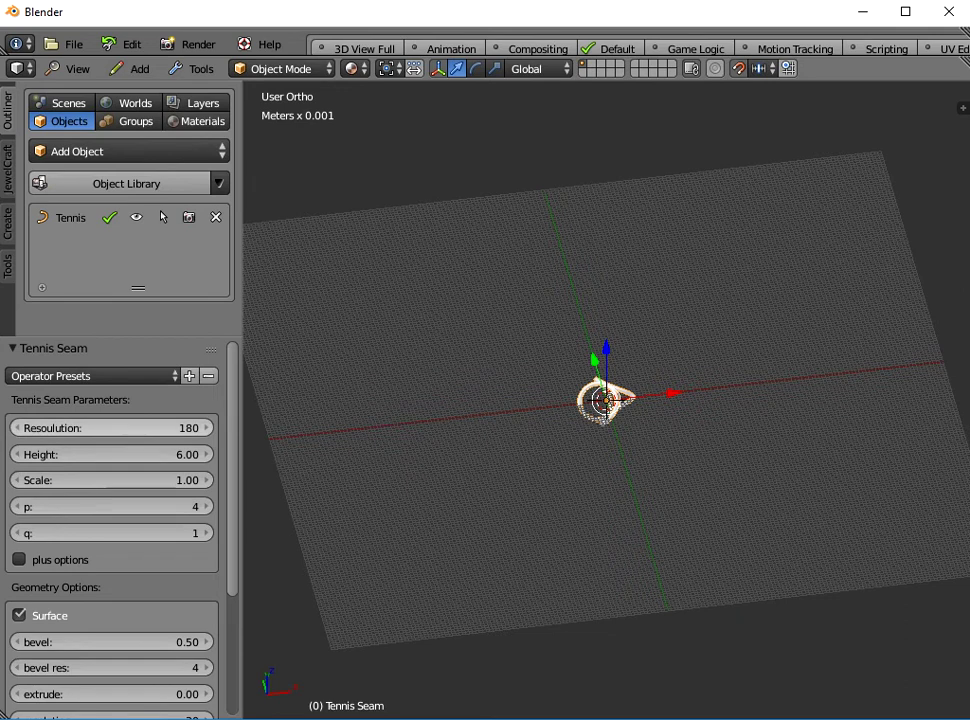
- Set the Tennis Seam curve's resolution to 120, height to 110 and scale to 5
click(170, 428)
text(1)
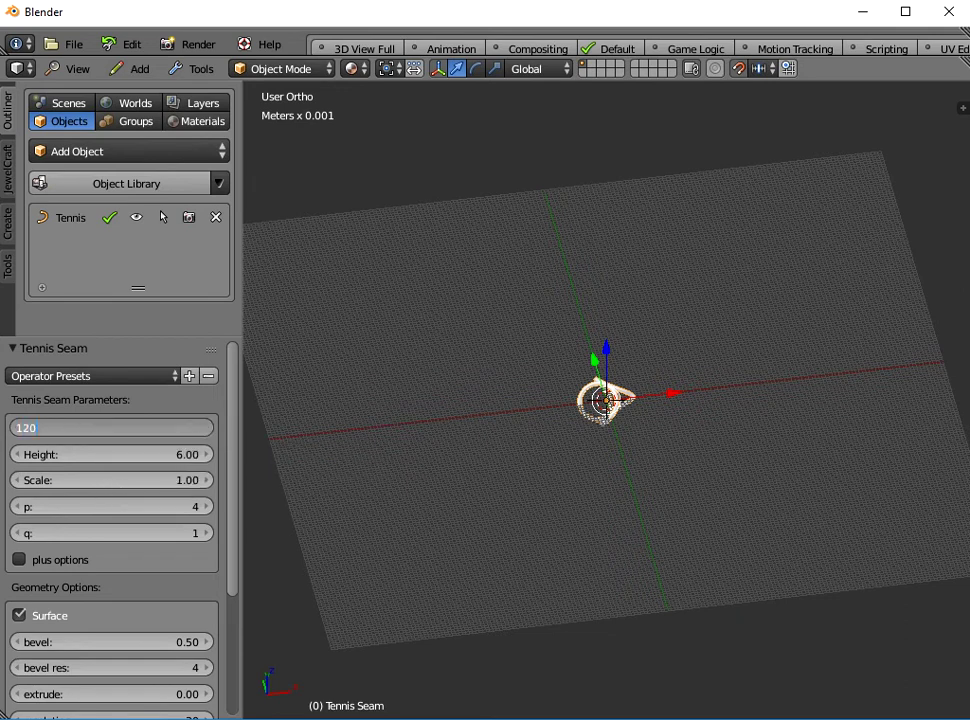
text(20)
key(Return)
click(170, 455)
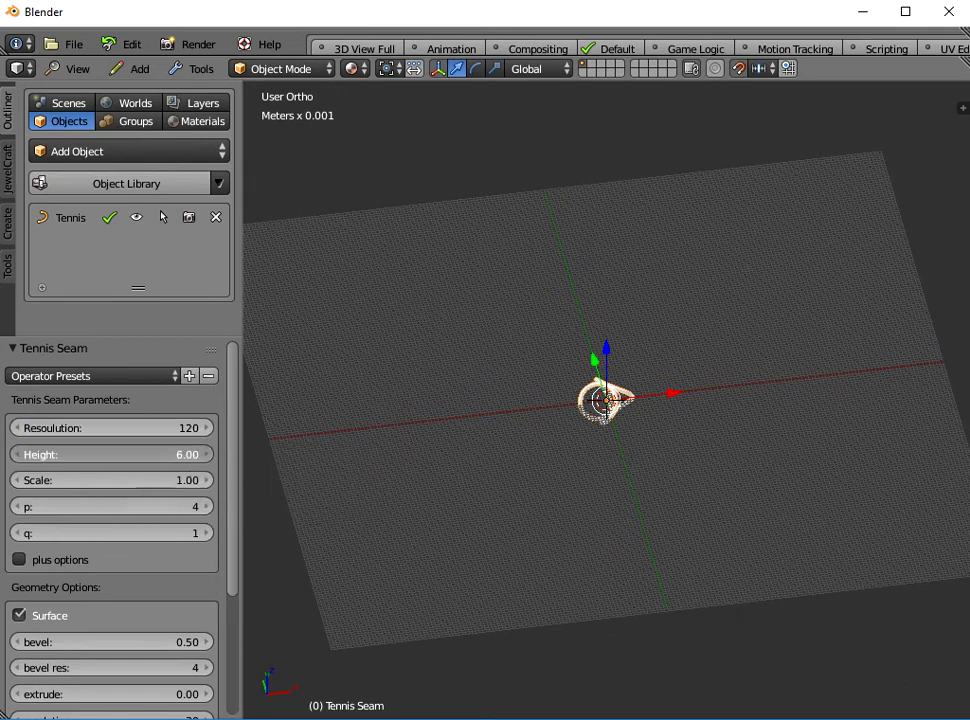
text(110)
key(Return)
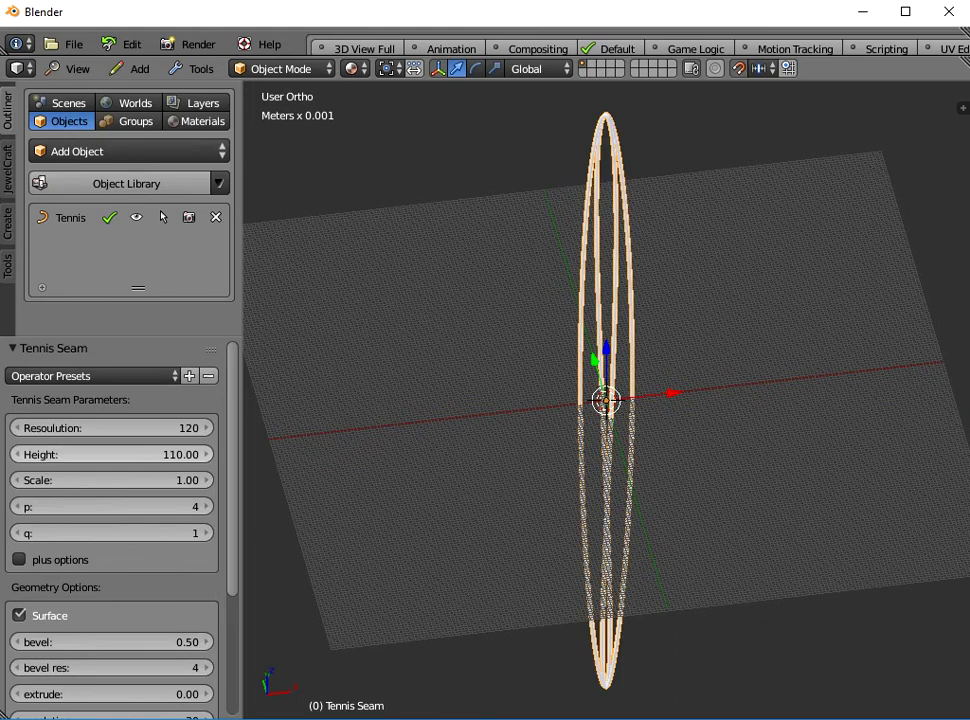
click(112, 480)
text(5)
key(Return)
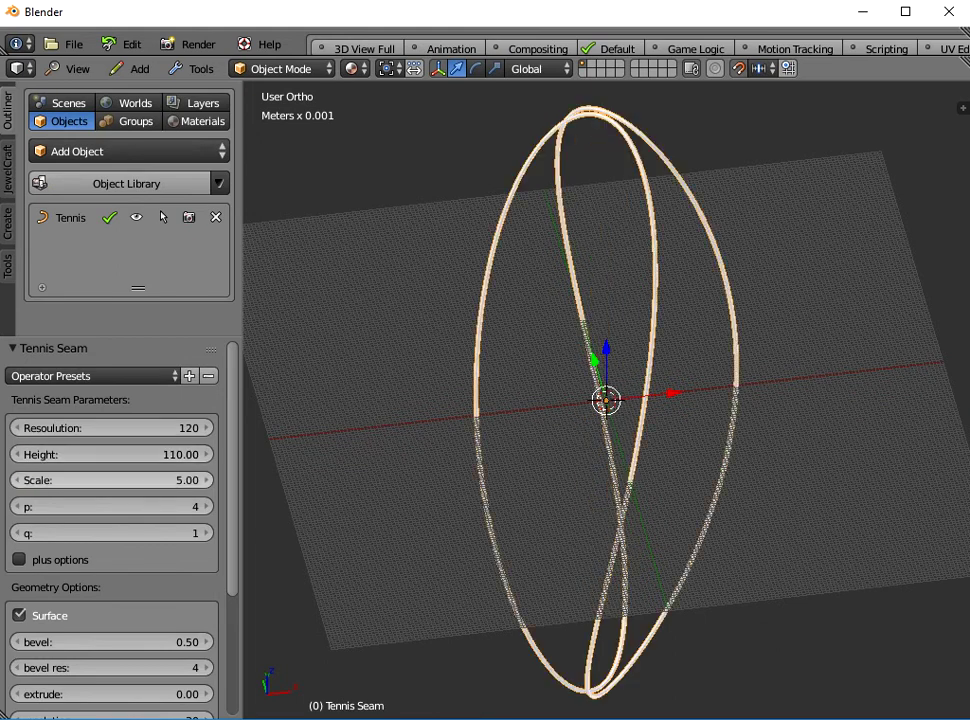
- Enable the Tennis Seam's plus options and set p to 7, q to 3 and Rounds to 53 to form a woven shade
click(20, 560)
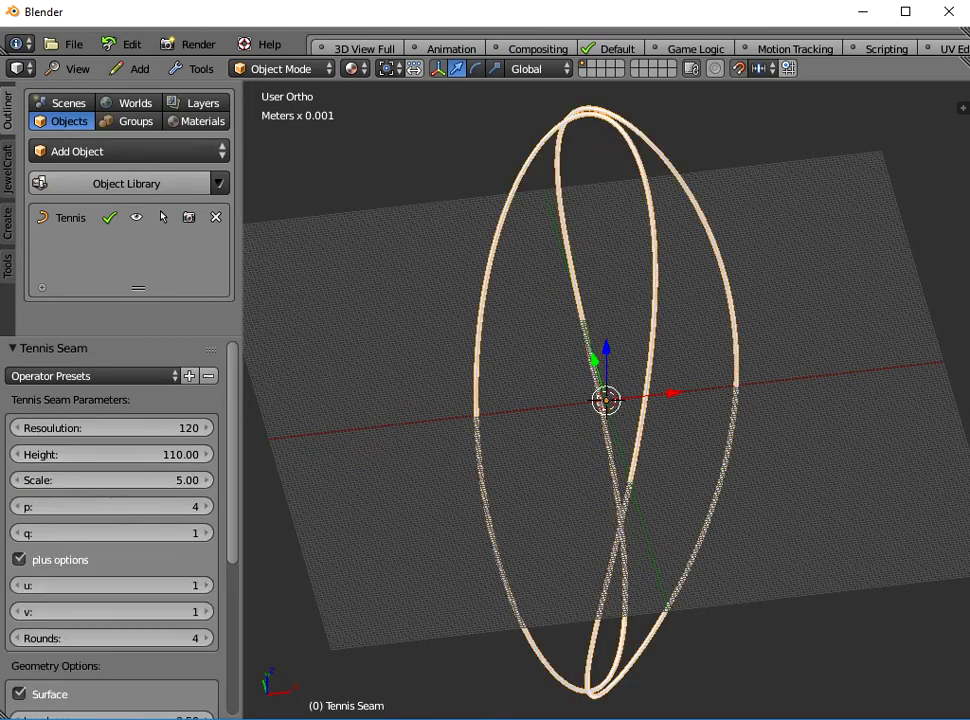
scroll(112, 560, down, 3)
scroll(112, 560, up, 1)
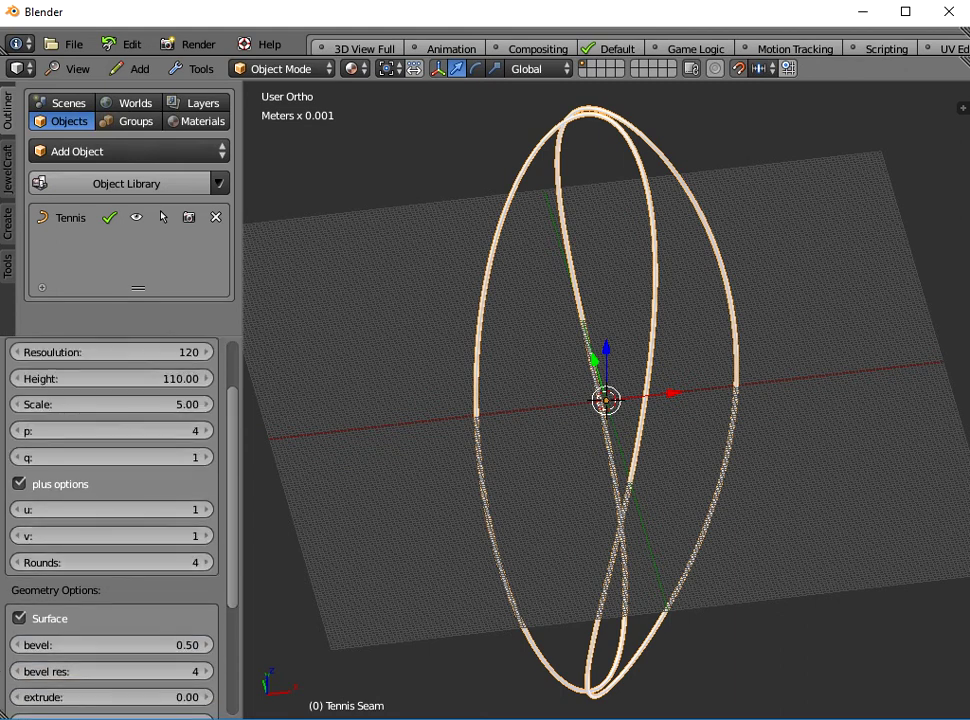
click(112, 431)
text(7)
key(Return)
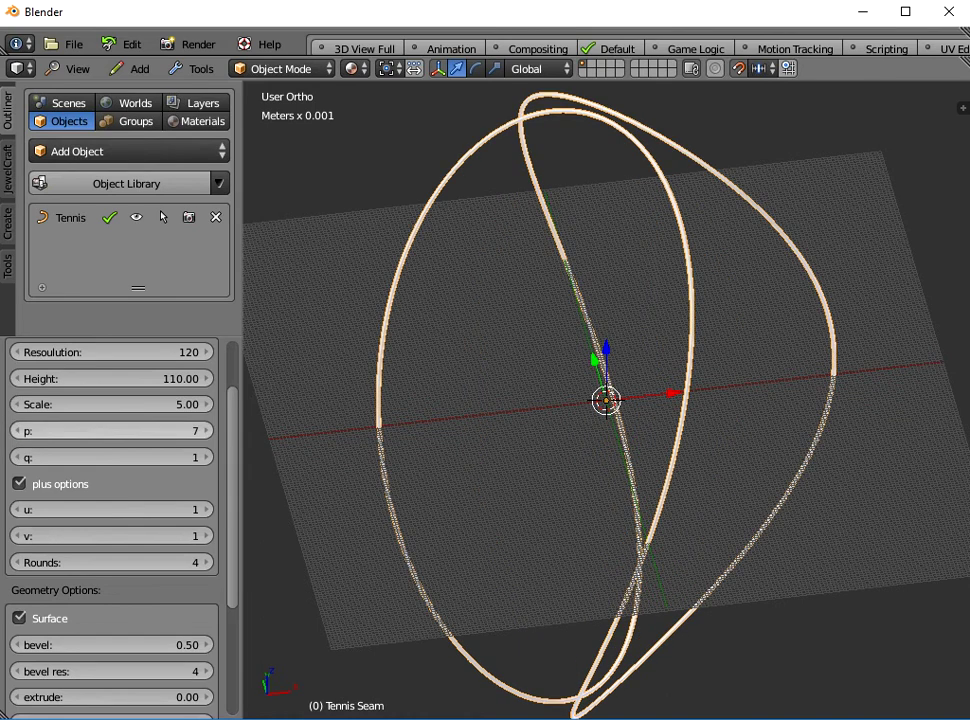
click(112, 457)
key(Return)
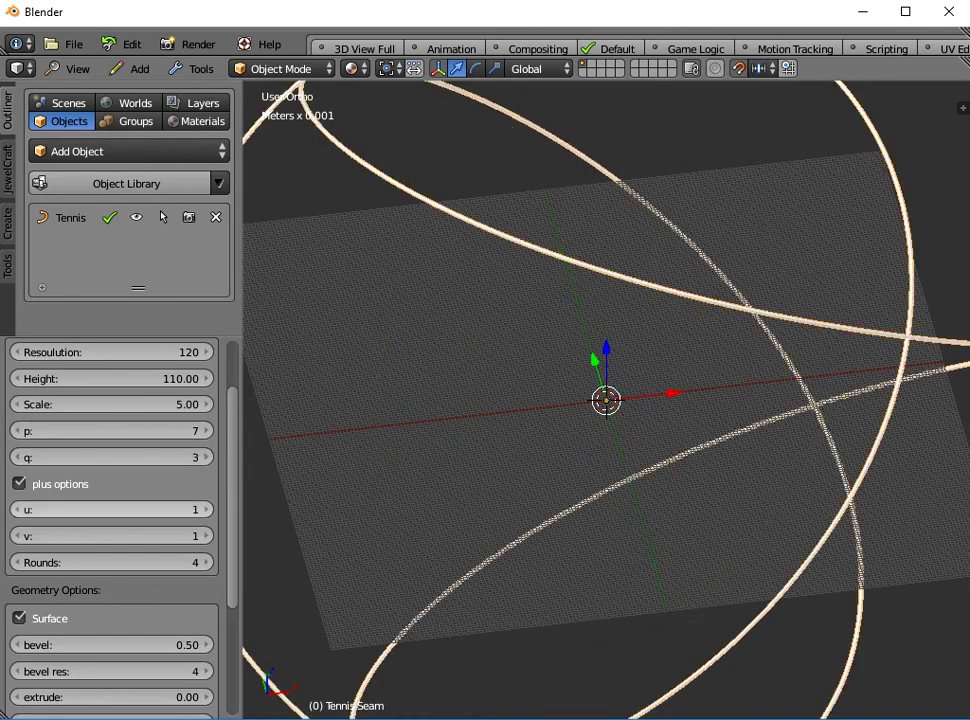
click(112, 562)
text(53)
key(Return)
scroll(606, 400, down, 8)
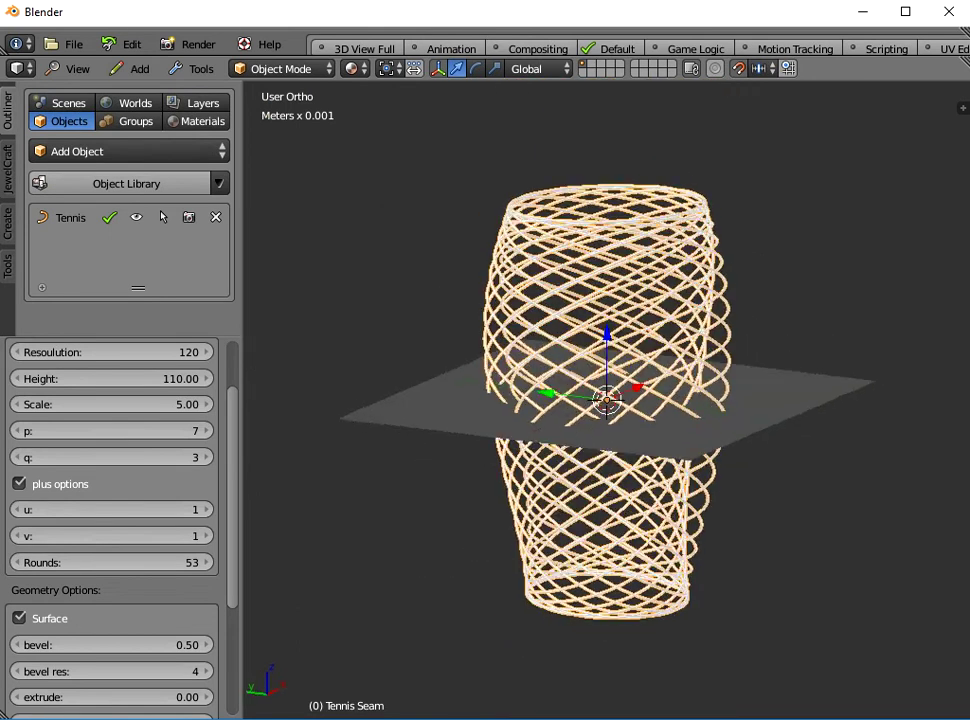
- Hide the viewport's grid floor and check the woven shade in the front and right views
click(72, 68)
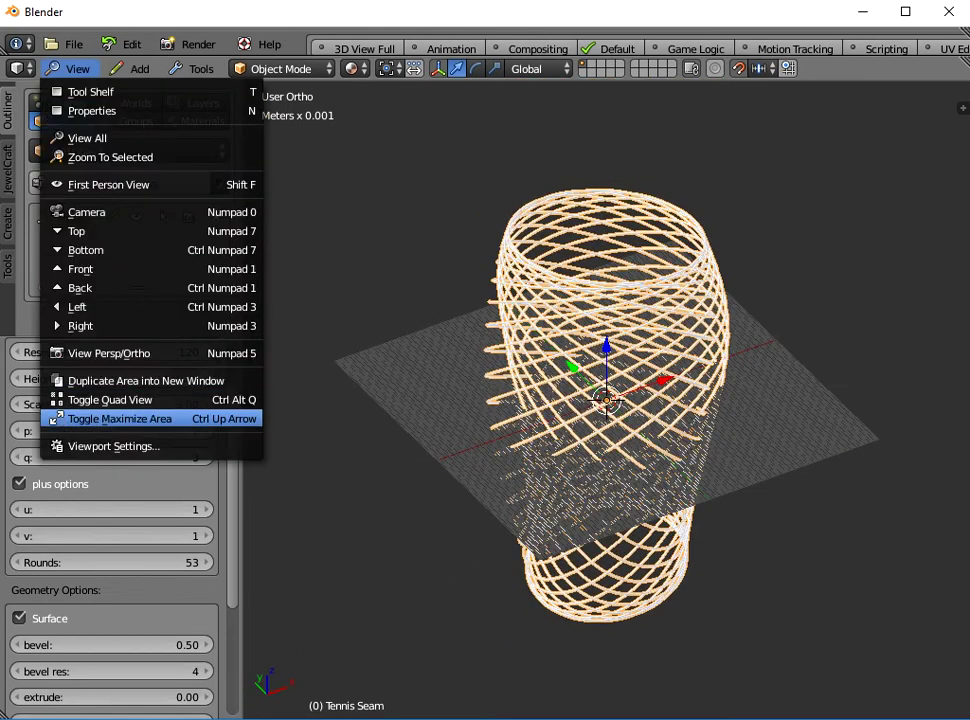
click(130, 445)
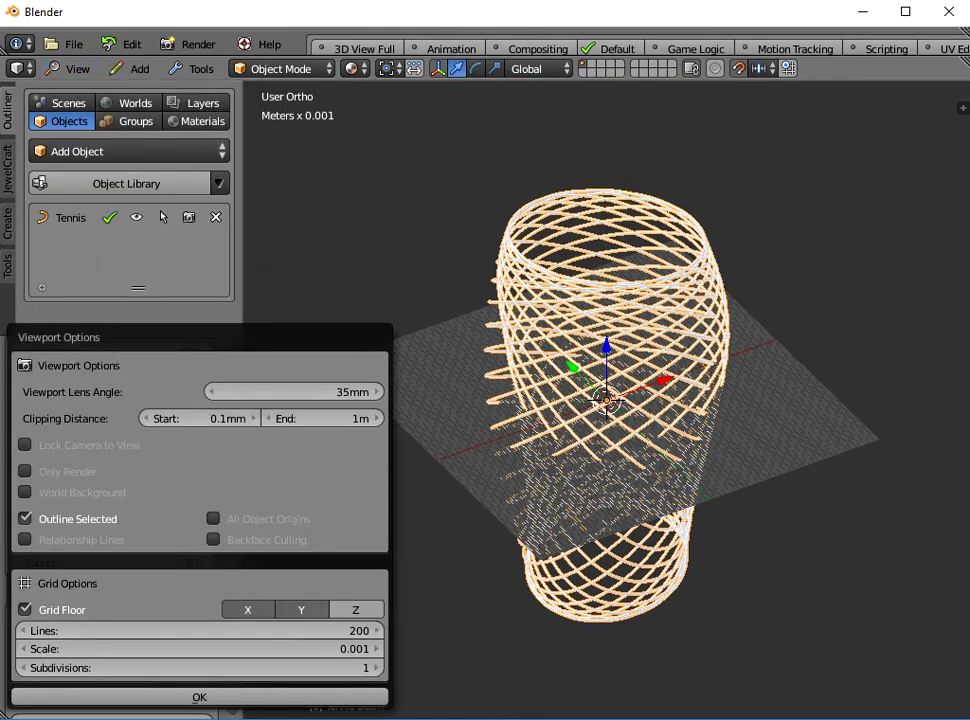
click(25, 609)
click(199, 697)
middle_drag(560, 430, 680, 395)
click(72, 68)
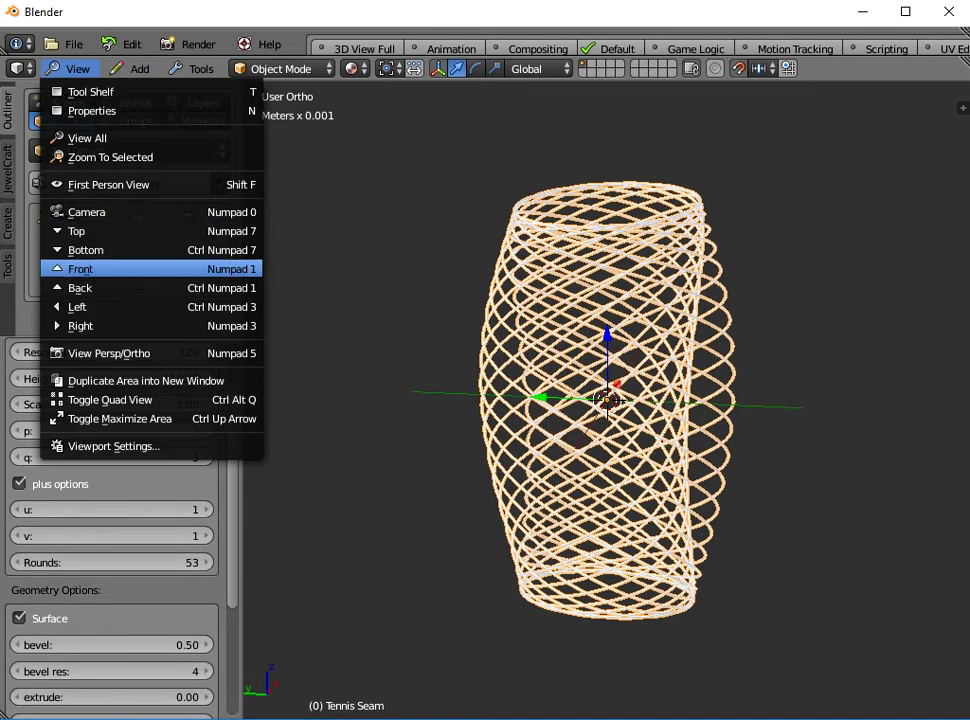
click(75, 268)
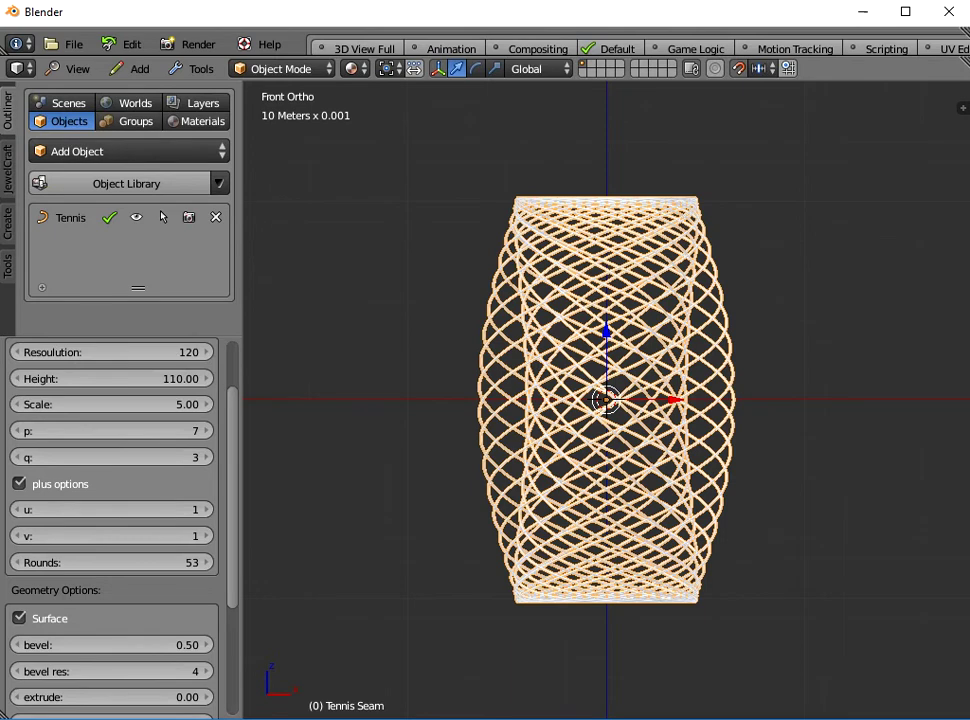
click(72, 68)
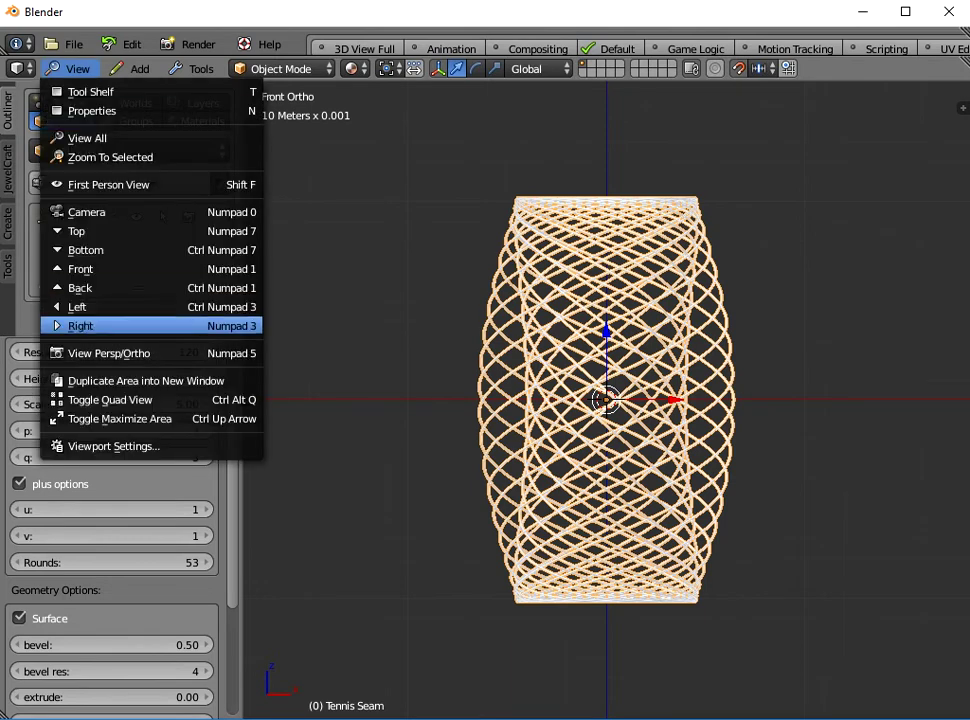
click(80, 326)
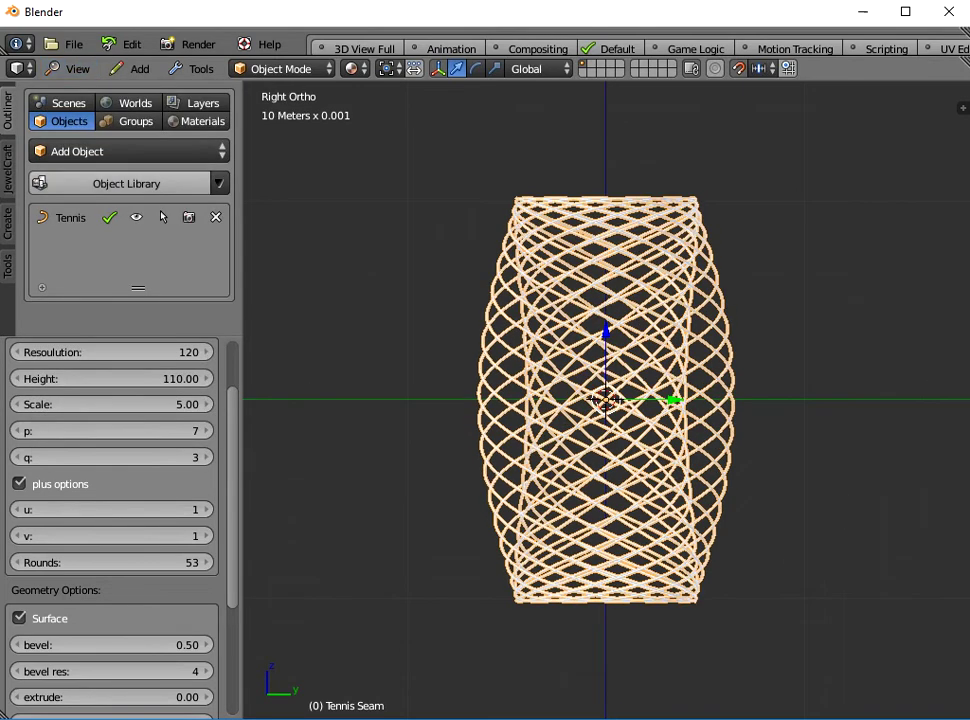
- Add the E14 Candle Filament Bulb 35mm from the library's Light Bulb Fittings templates
click(100, 151)
click(112, 201)
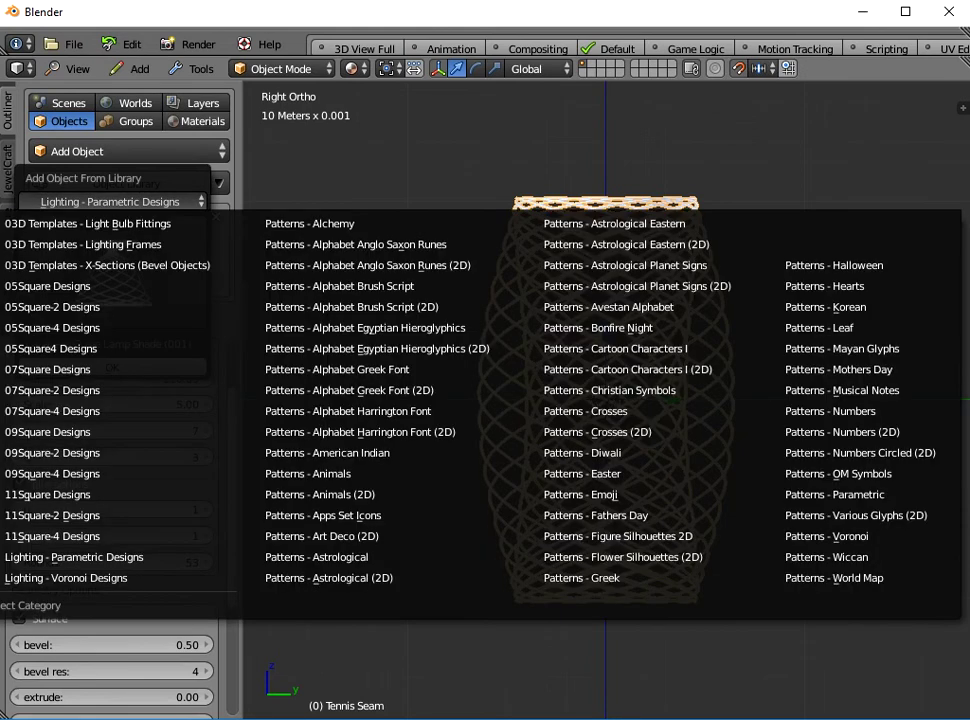
click(90, 223)
click(112, 270)
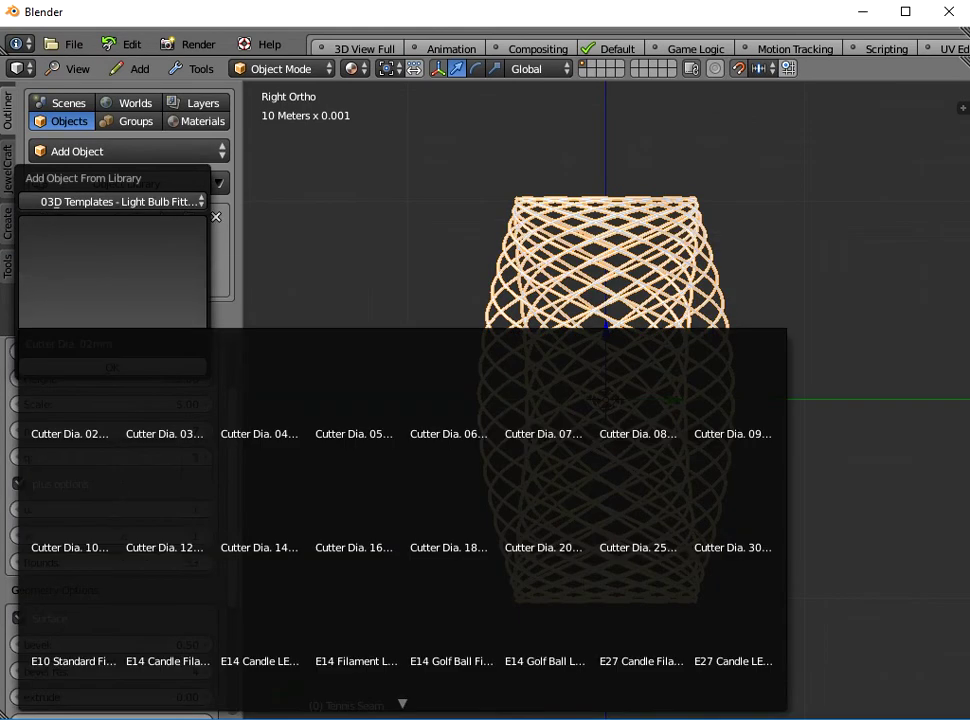
click(167, 617)
click(112, 367)
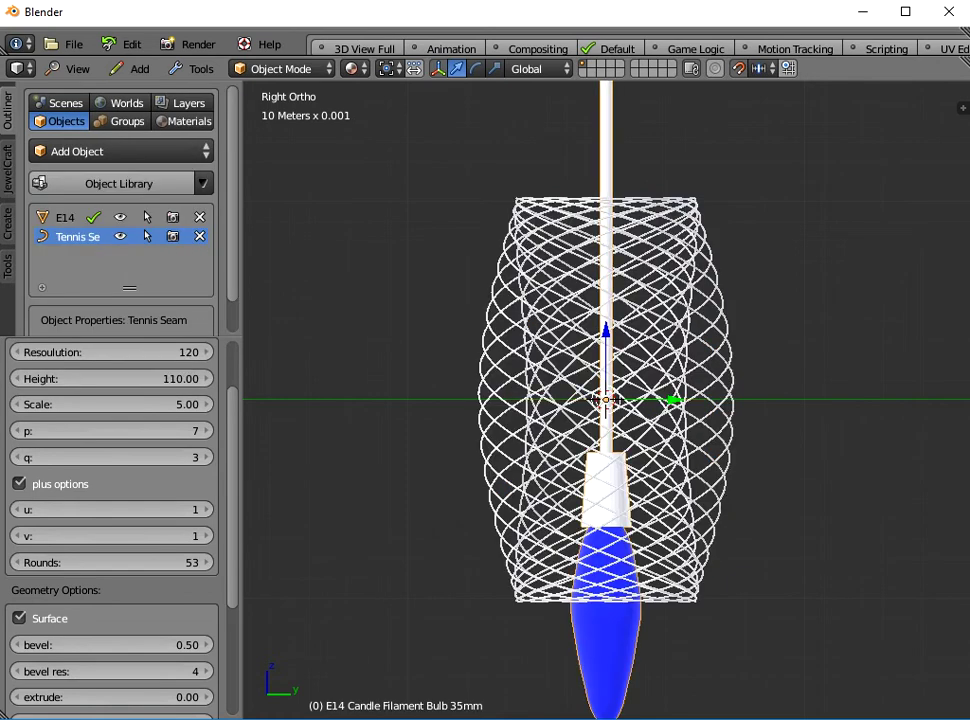
- Raise the candle bulb 8 cm along Z inside the shade and display the Tennis Seam curve's object properties
drag(605, 330, 605, 170)
right_click(664, 228)
middle_drag(664, 228, 628, 236)
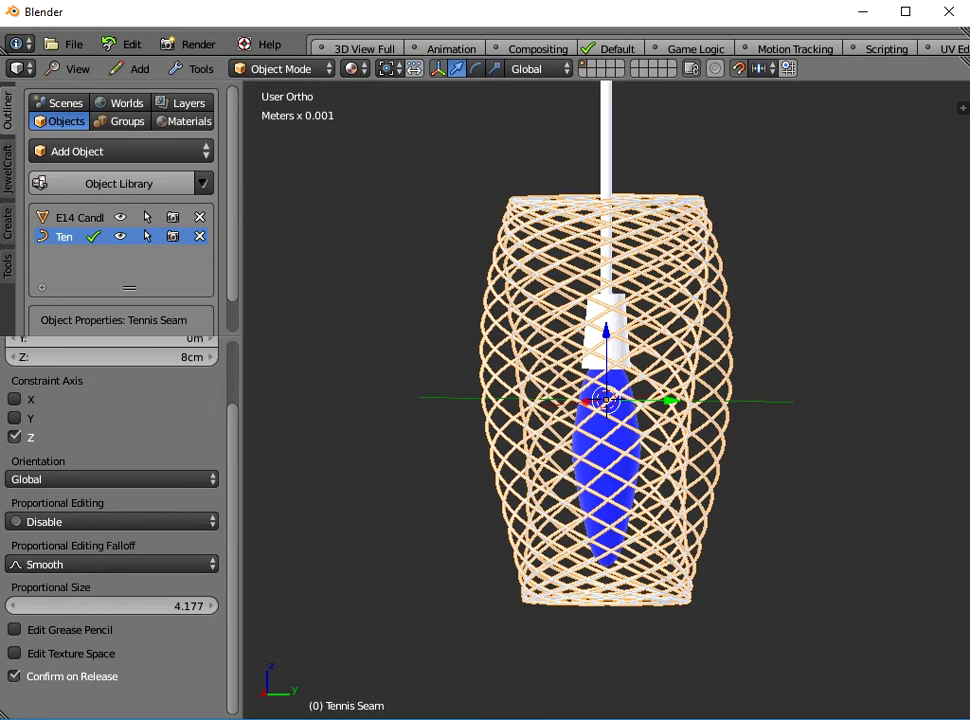
key(n)
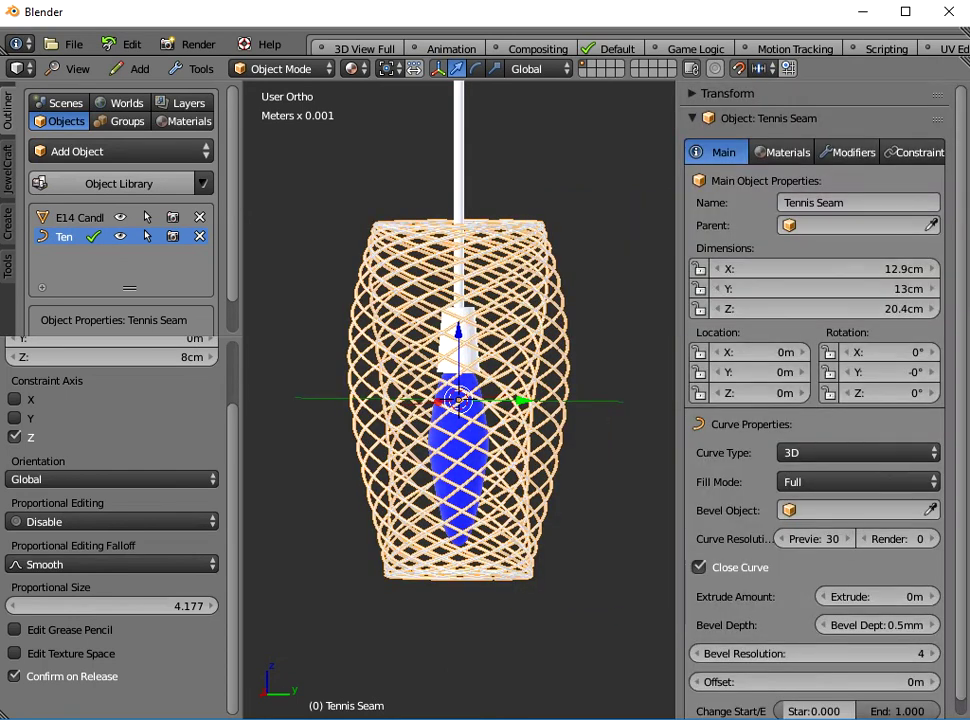
middle_drag(560, 300, 600, 372)
scroll(600, 372, up, 1)
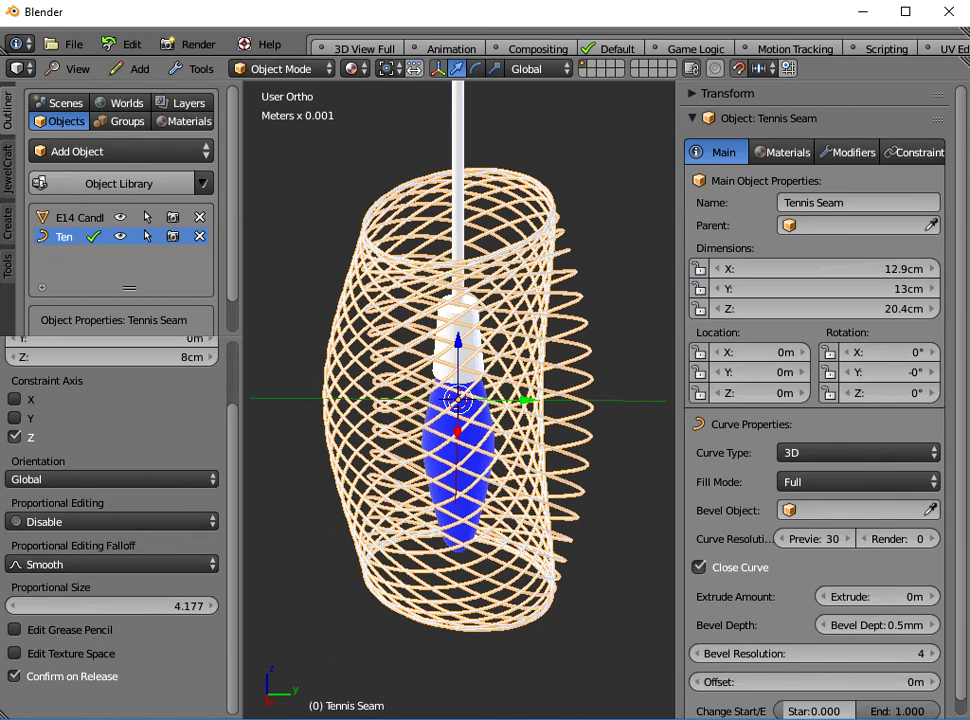
- Add the X-Section Rectangular bevel object from the library's X-Sections (Bevel Objects) templates
click(118, 183)
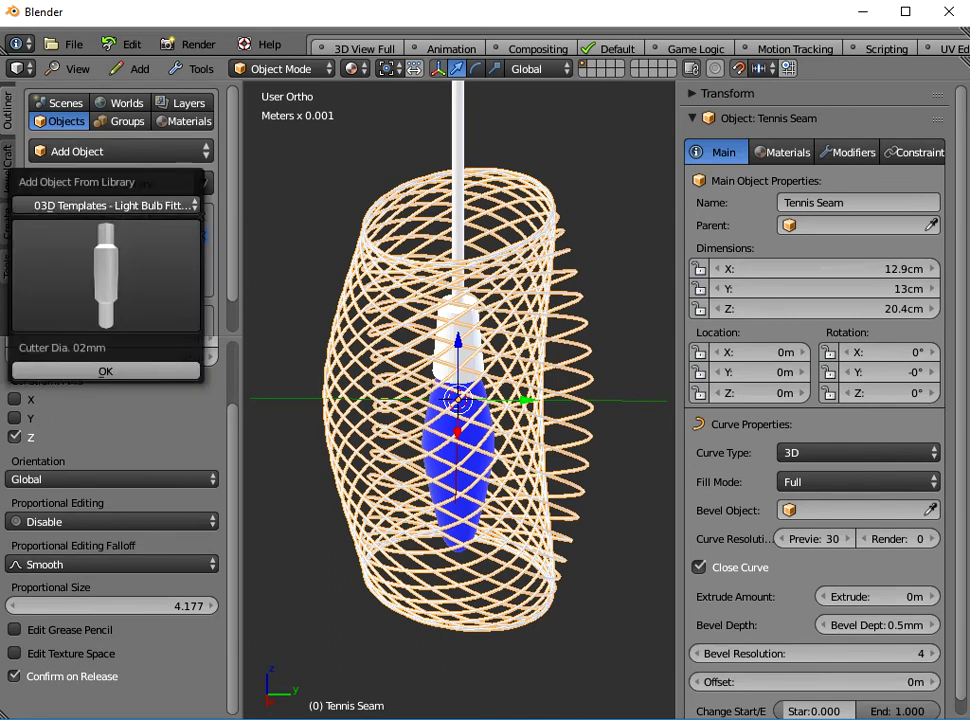
click(110, 205)
click(100, 269)
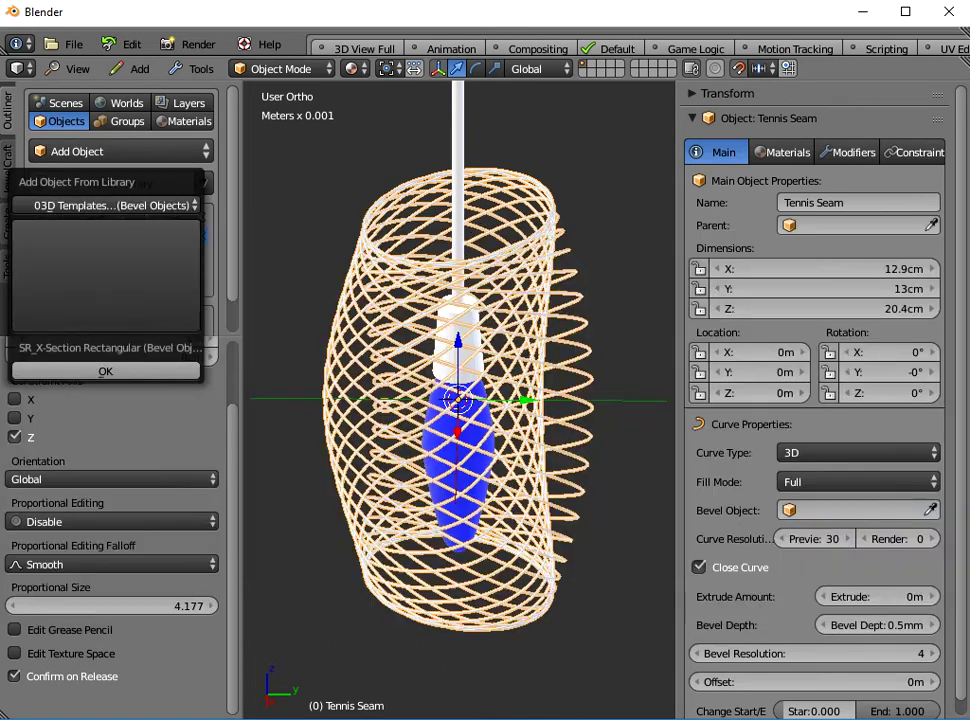
click(106, 276)
click(537, 394)
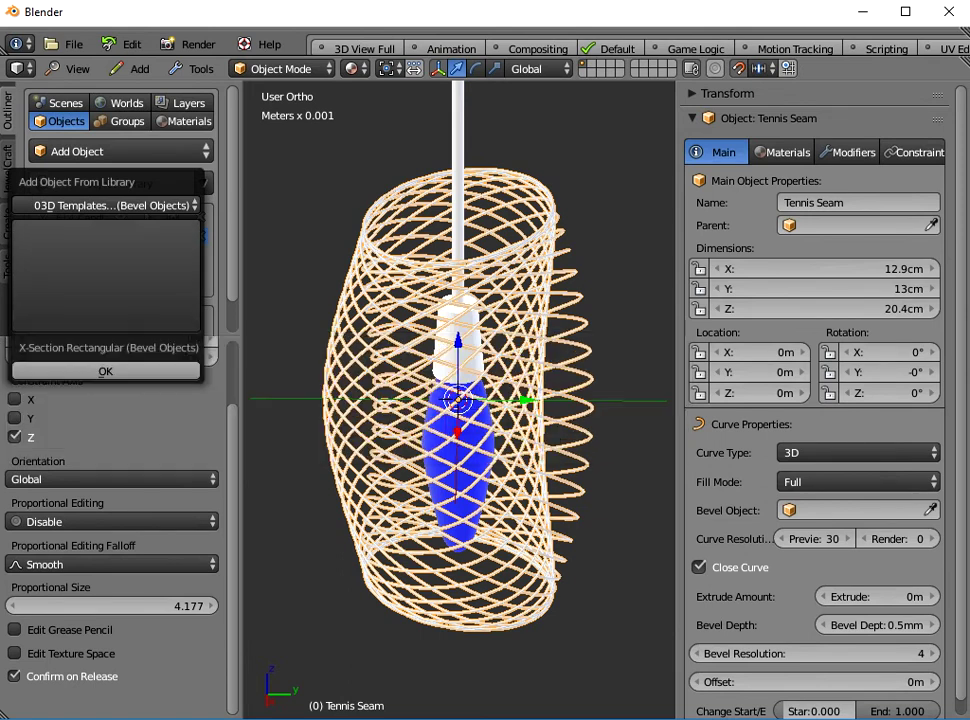
click(105, 371)
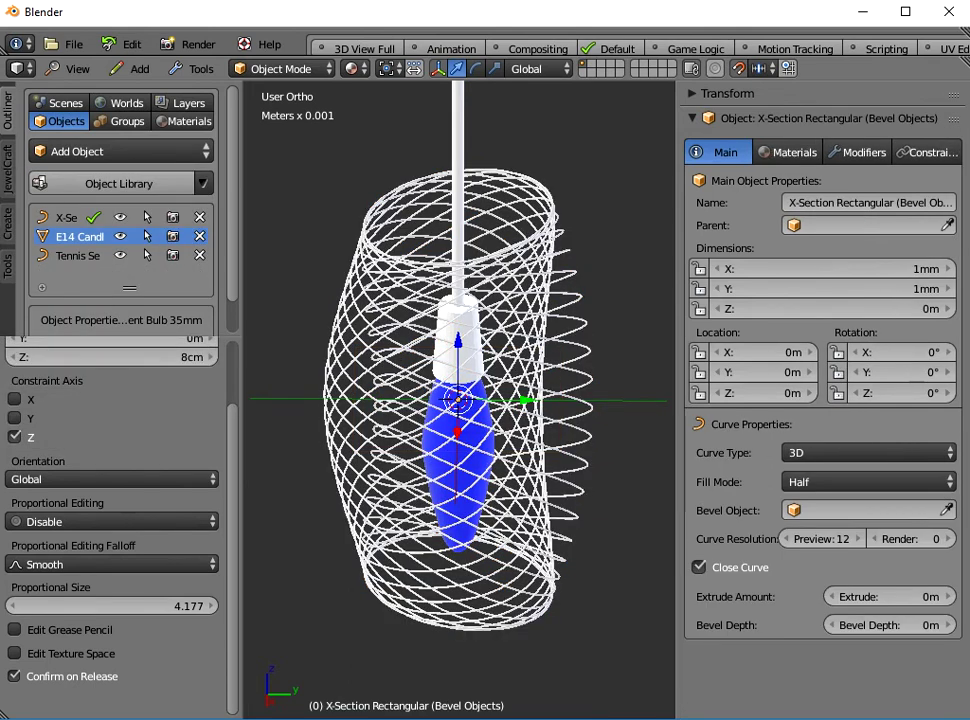
- Assign the X-Section Rectangular curve as the Tennis Seam shade's bevel object
right_click(588, 350)
click(860, 510)
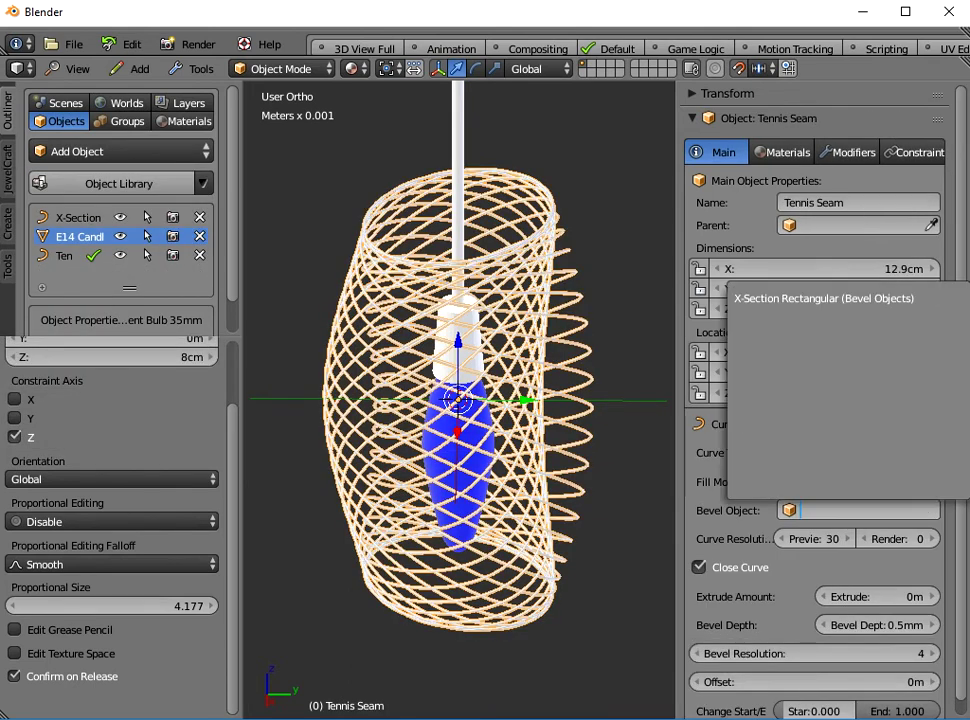
key(Return)
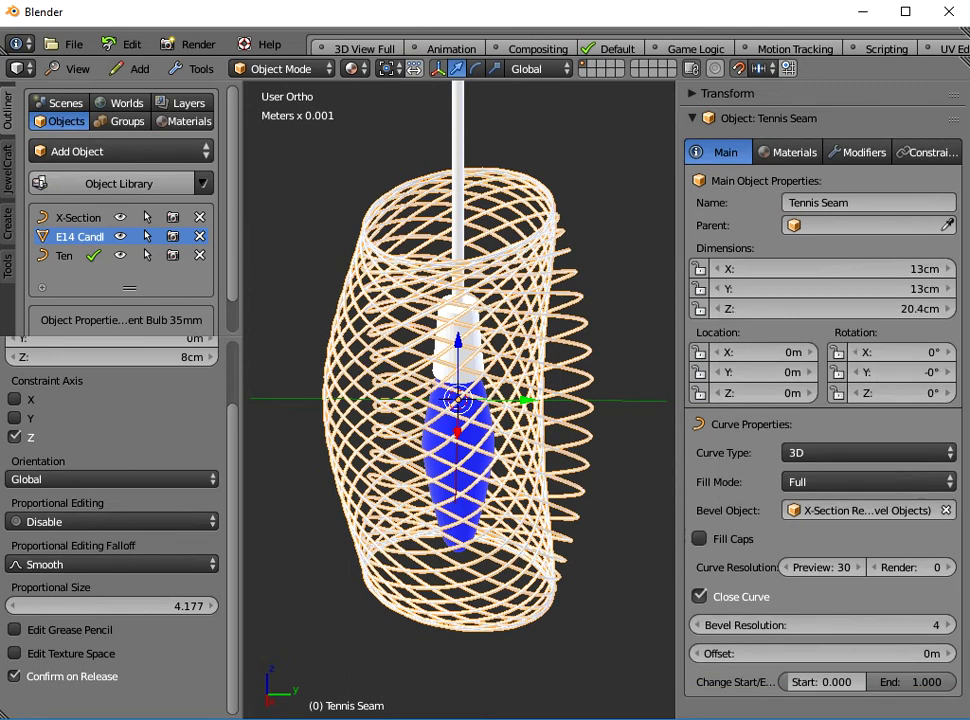
- Set the X-Section Rectangular bevel object's dimensions to 2 mm in X and 4 mm in Y, and hide the properties
click(78, 217)
click(832, 269)
text(2mm)
key(Return)
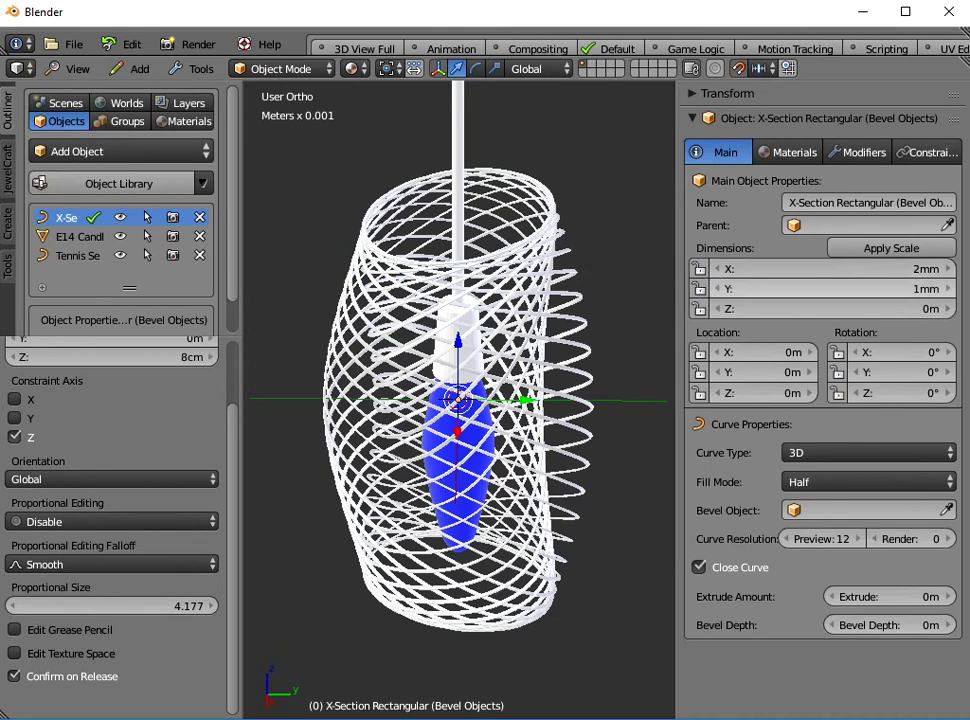
click(832, 289)
text(4)
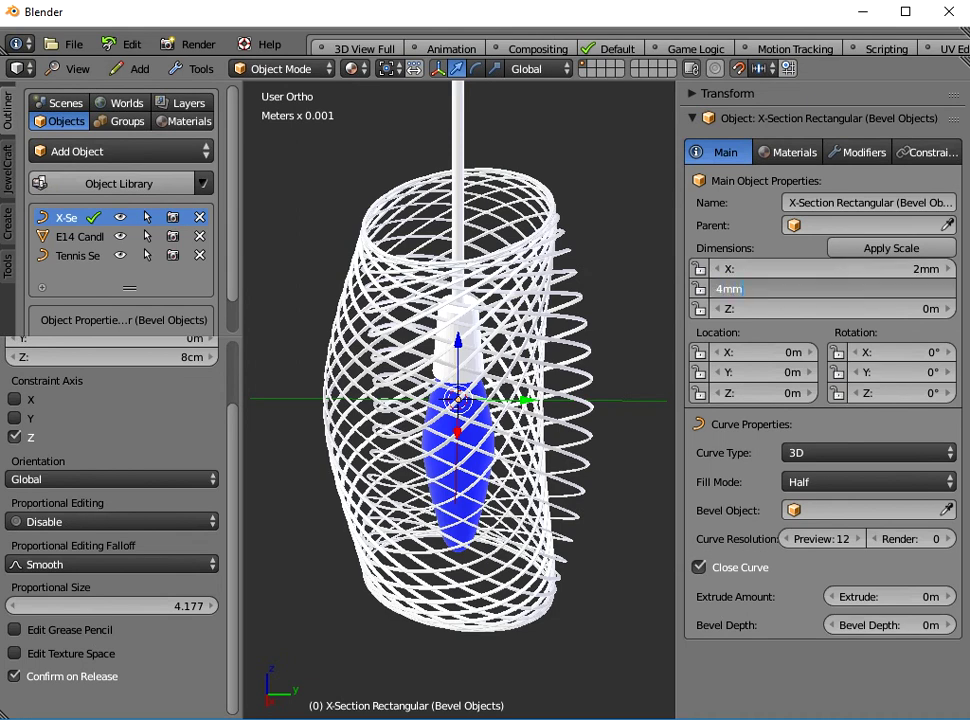
key(Return)
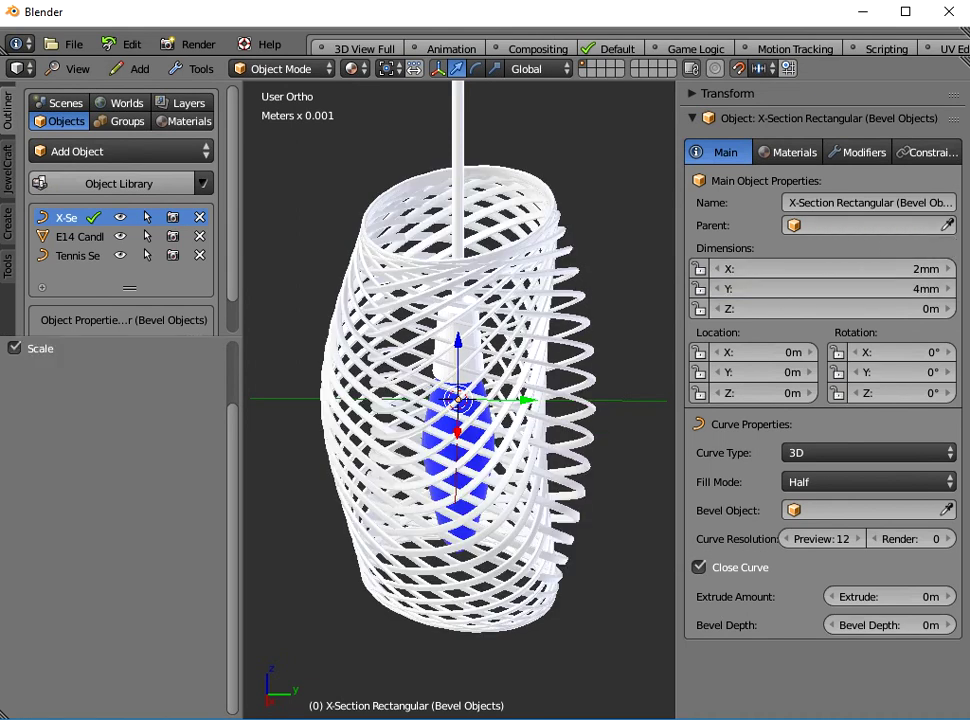
key(n)
- Select all control points in the upper half of the Tennis Seam curve from the front view in Edit Mode
middle_drag(560, 440, 490, 372)
middle_drag(650, 385, 600, 392)
click(70, 68)
click(80, 269)
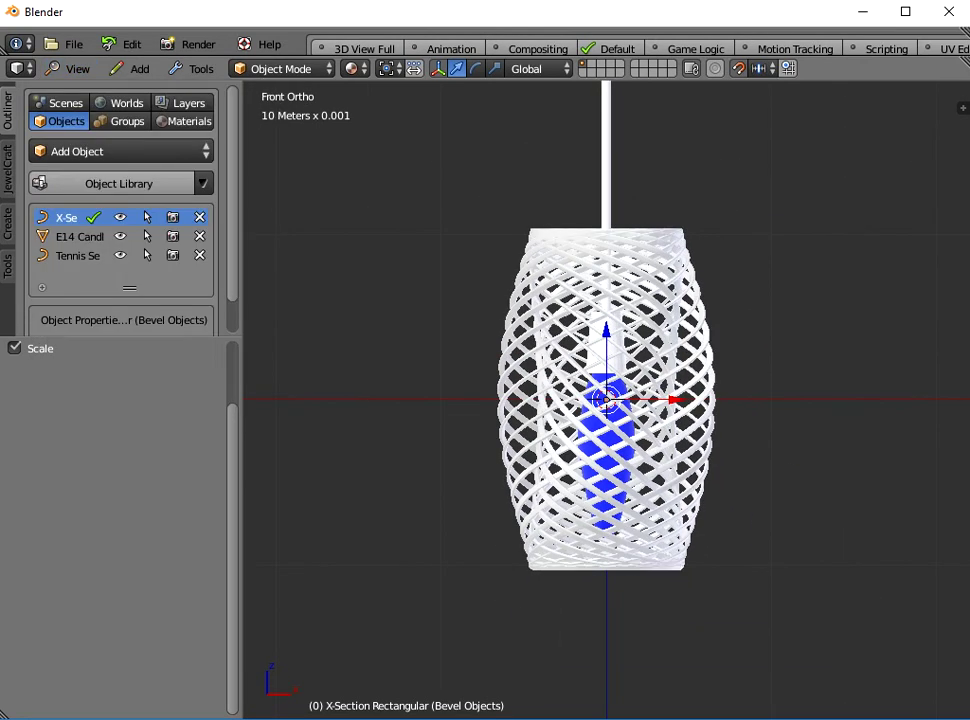
key(Tab)
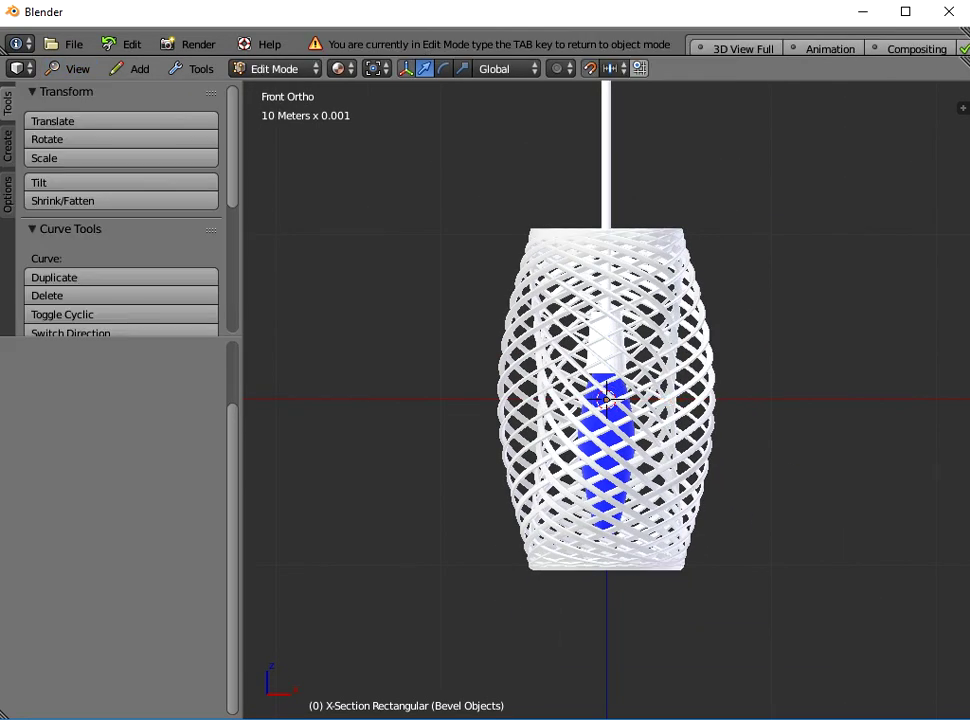
key(Tab)
right_click(681, 271)
key(Tab)
key(b)
drag(362, 133, 876, 392)
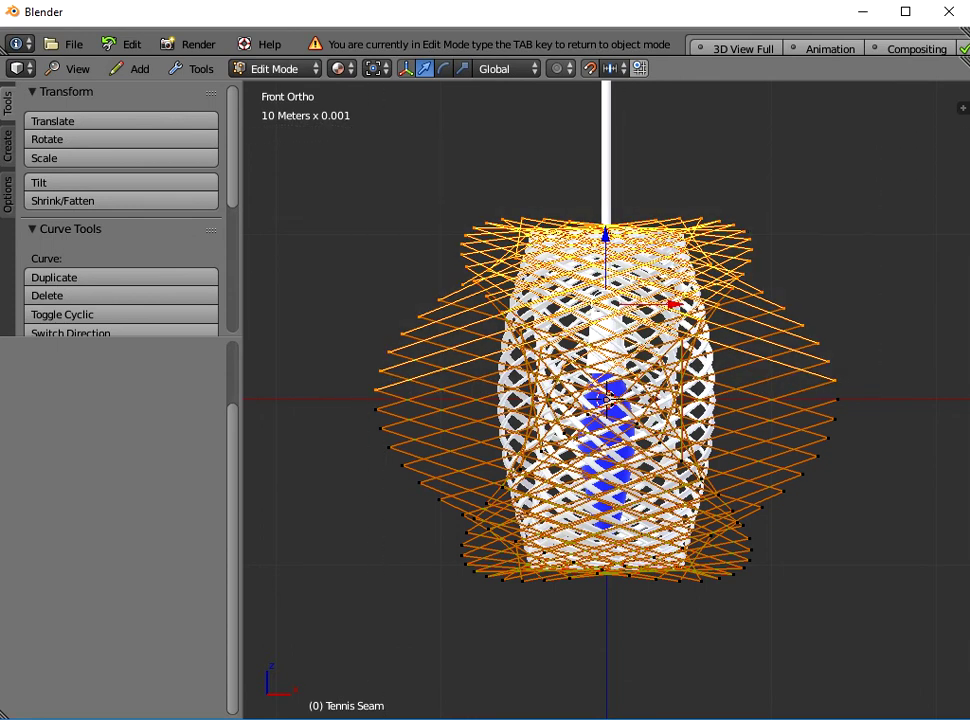
- Scale the selected upper points to 0.5 using smooth proportional editing with a size of about 129, and return to Object Mode
click(558, 68)
click(590, 112)
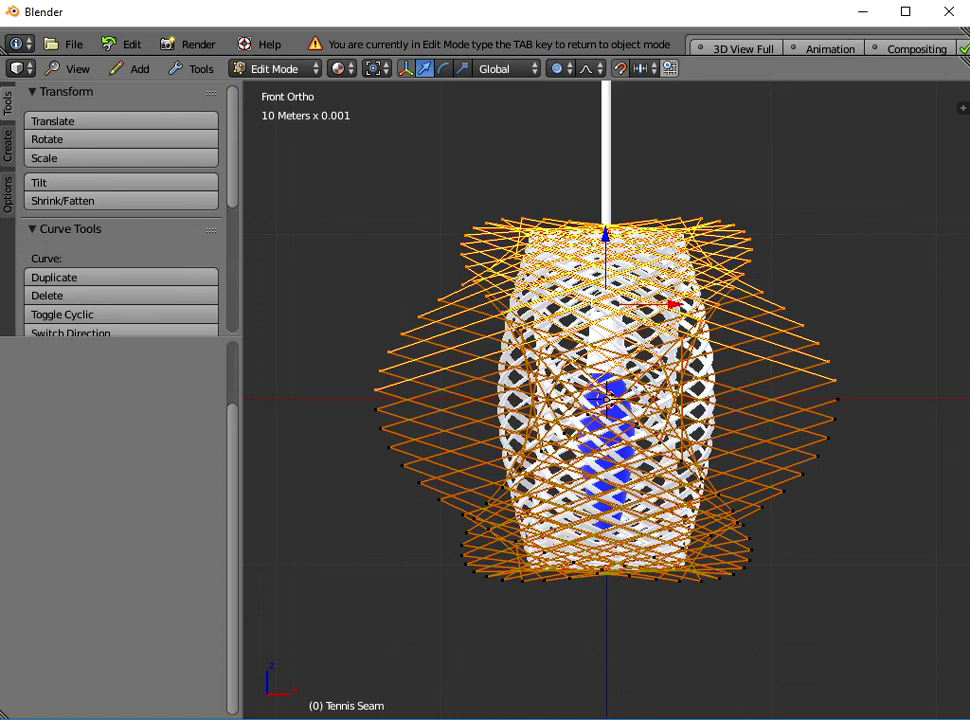
middle_drag(668, 420, 670, 508)
key(s)
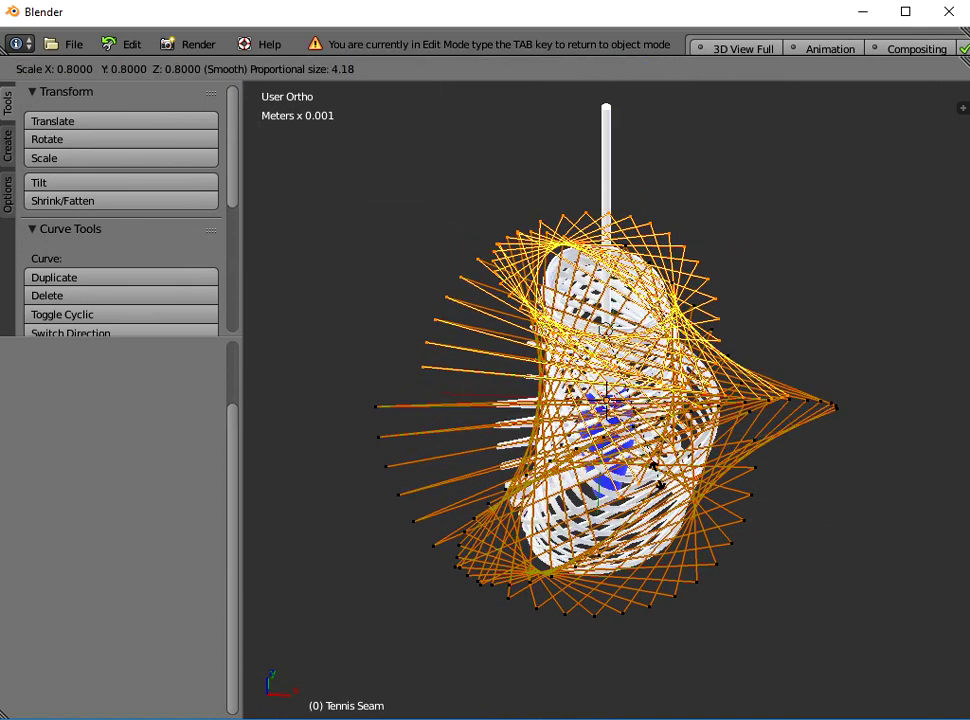
scroll(645, 455, down, 7)
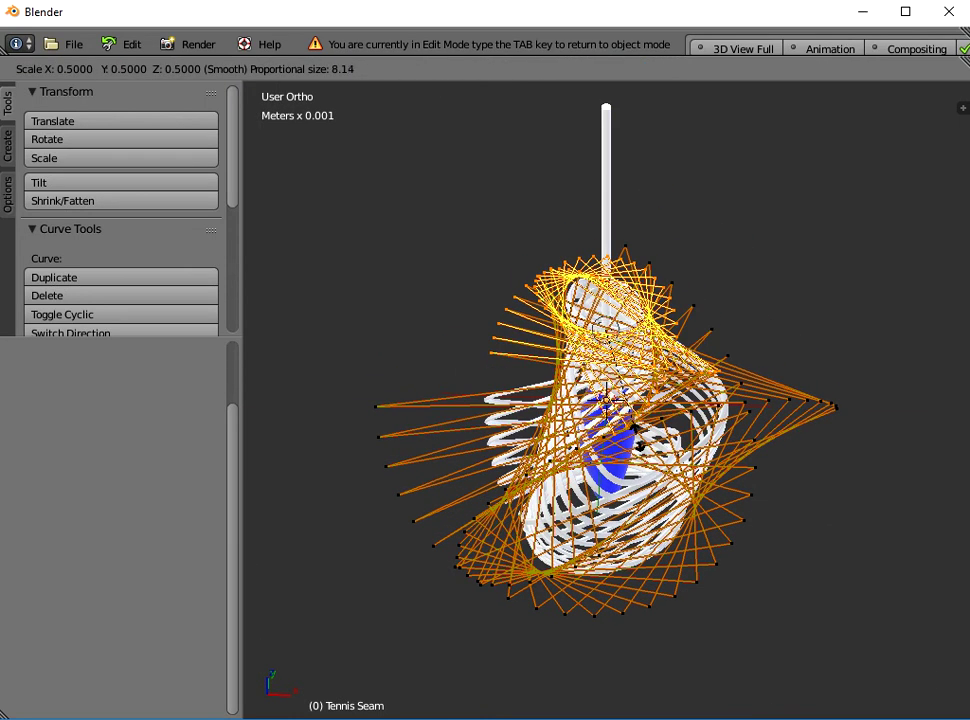
scroll(636, 430, down, 20)
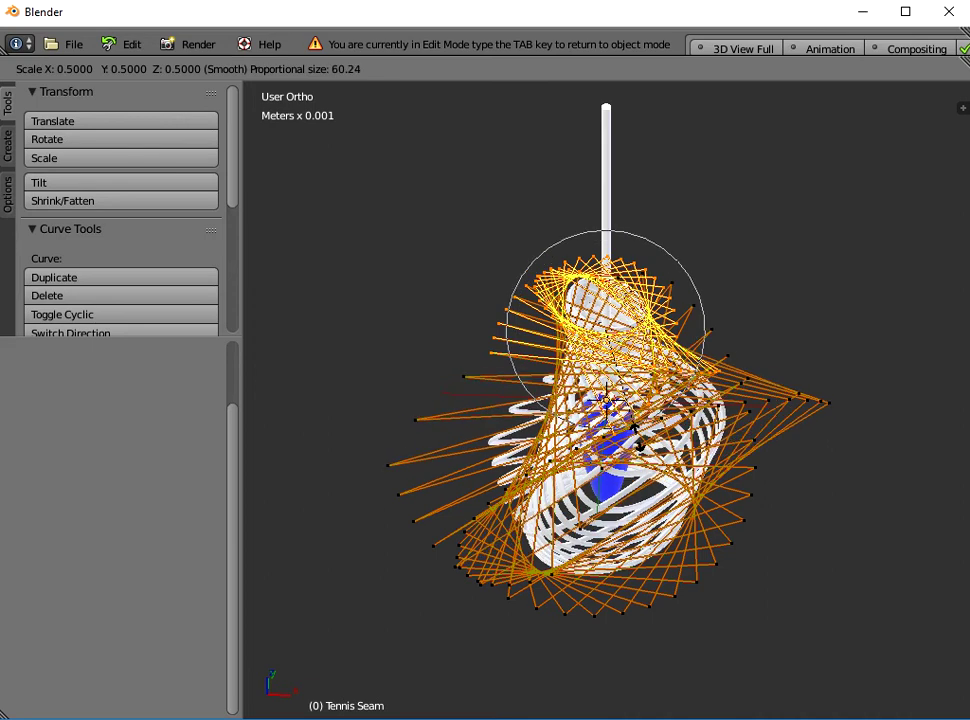
scroll(636, 430, down, 5)
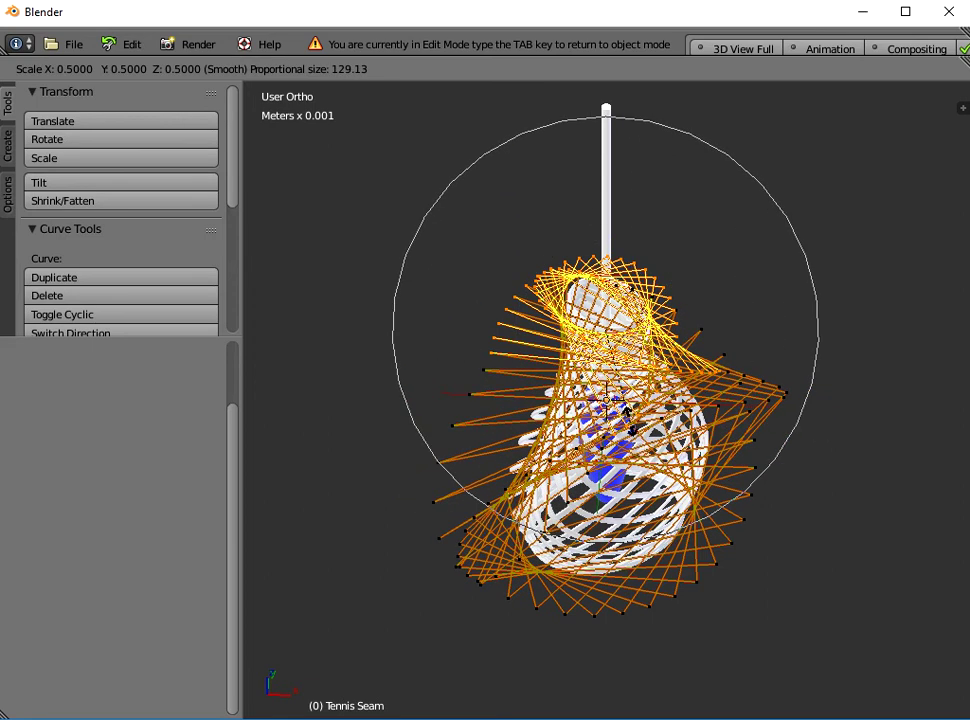
click(610, 402)
key(Tab)
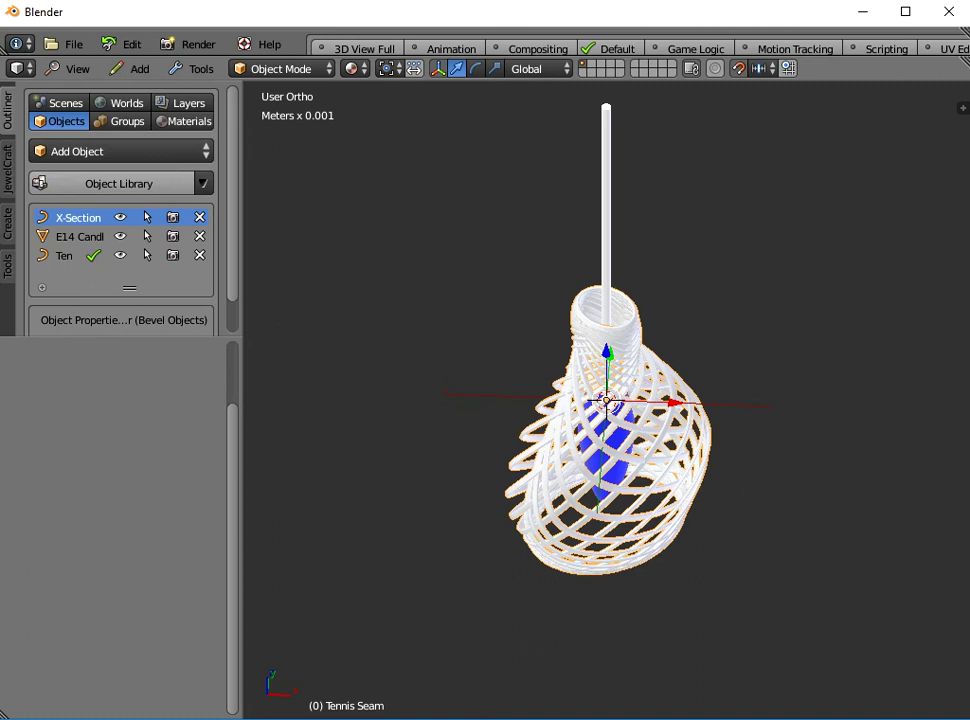
- Switch to the web browser with the Fluid Designer for 3D Printing website's home page
middle_drag(610, 402, 566, 362)
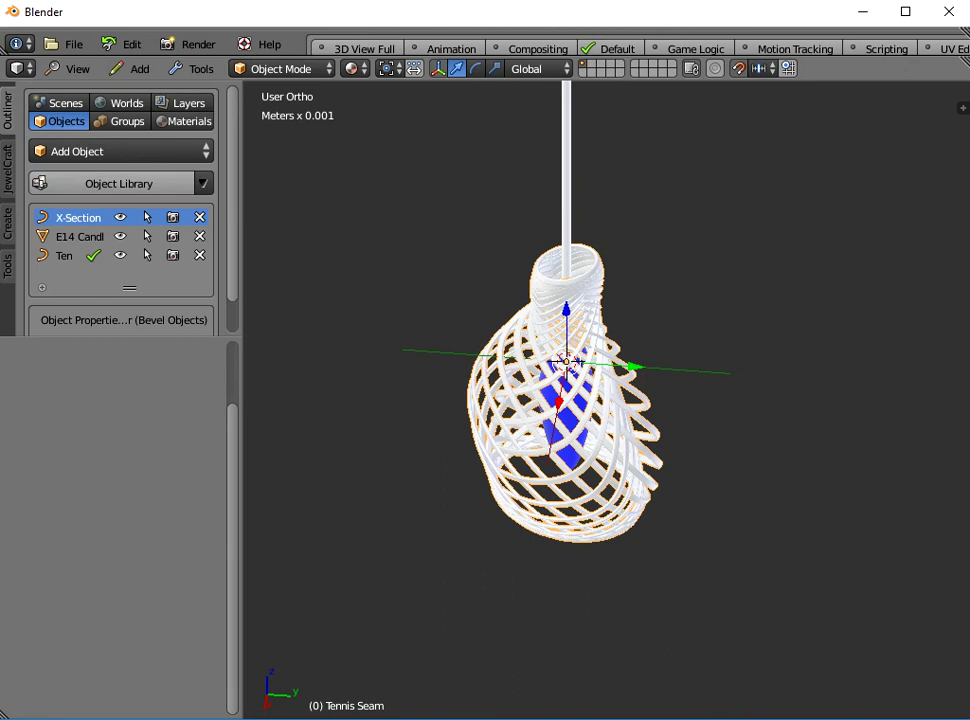
click(546, 700)
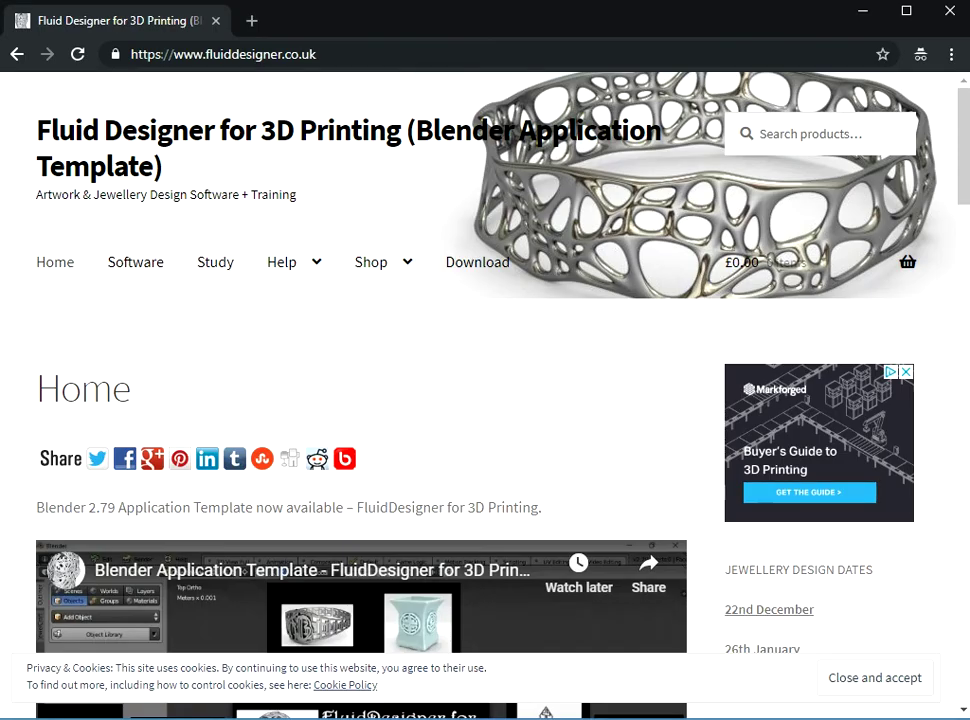